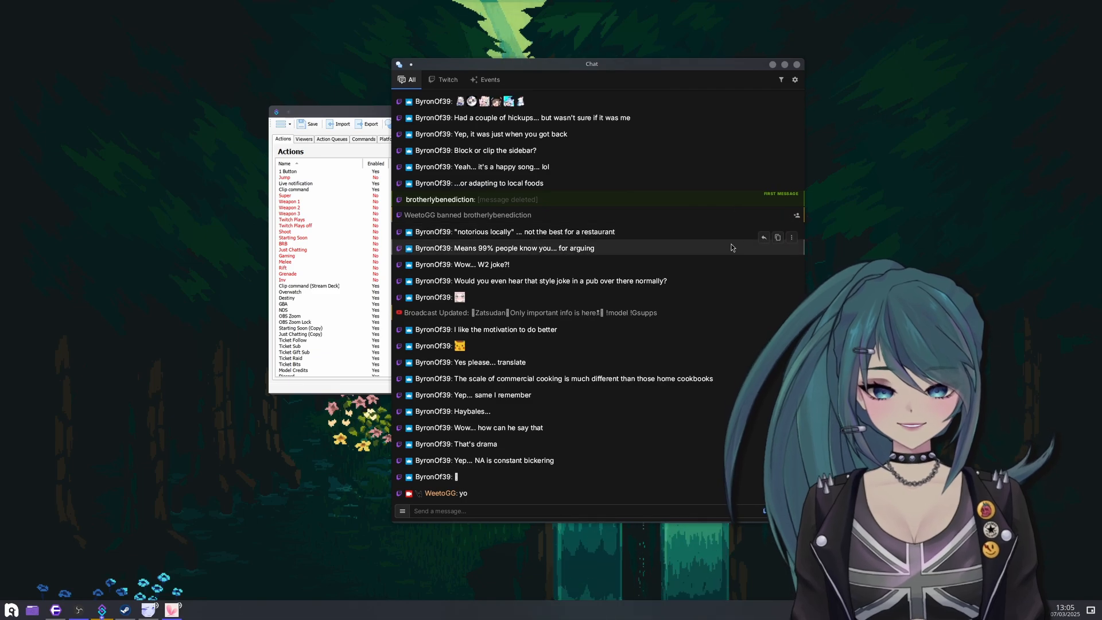
Switch to the browser's Streamer.bot Linux Support page and go to its Install Script section
click(52, 610)
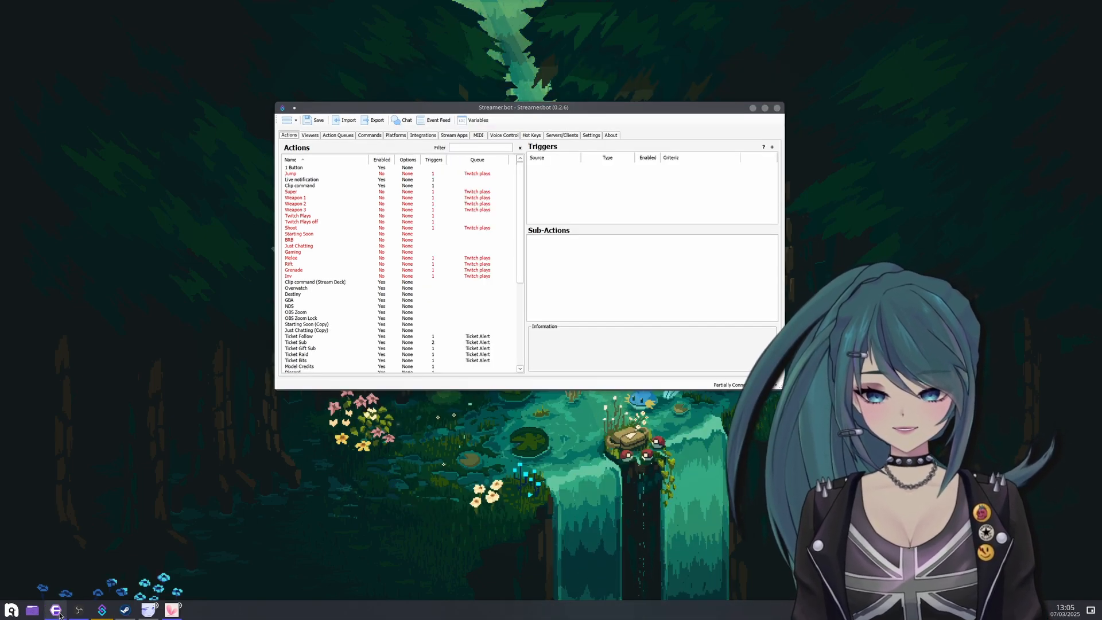
mouse_move(52, 609)
click(64, 566)
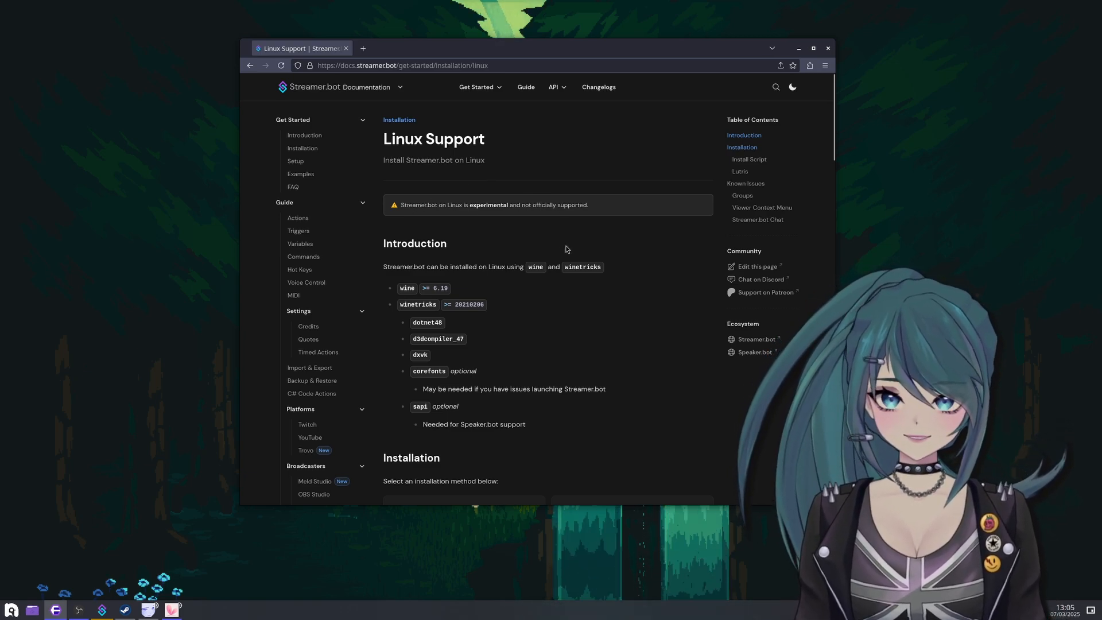
scroll(589, 313, down, 4)
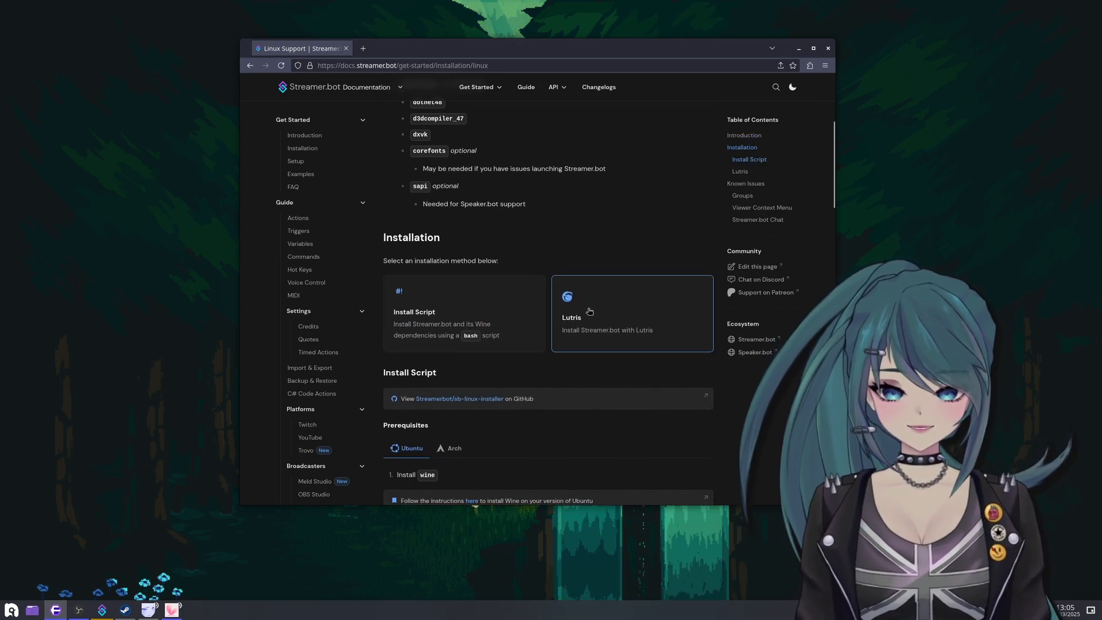
click(471, 320)
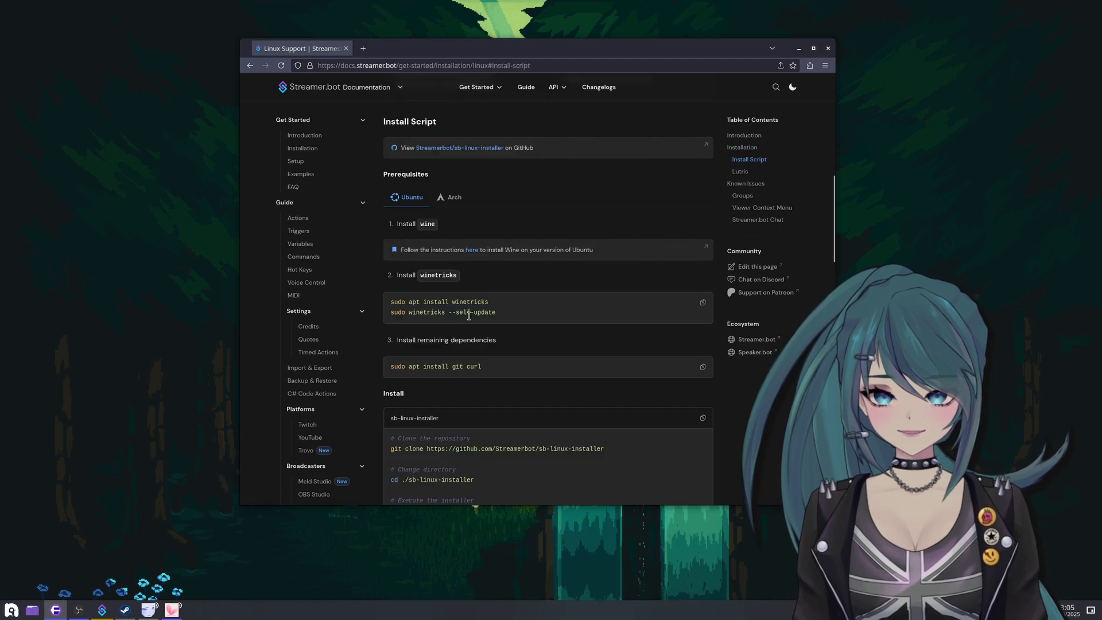
Read through the documentation's Install Script, Lutris and Known Issues sections
scroll(505, 313, up, 2)
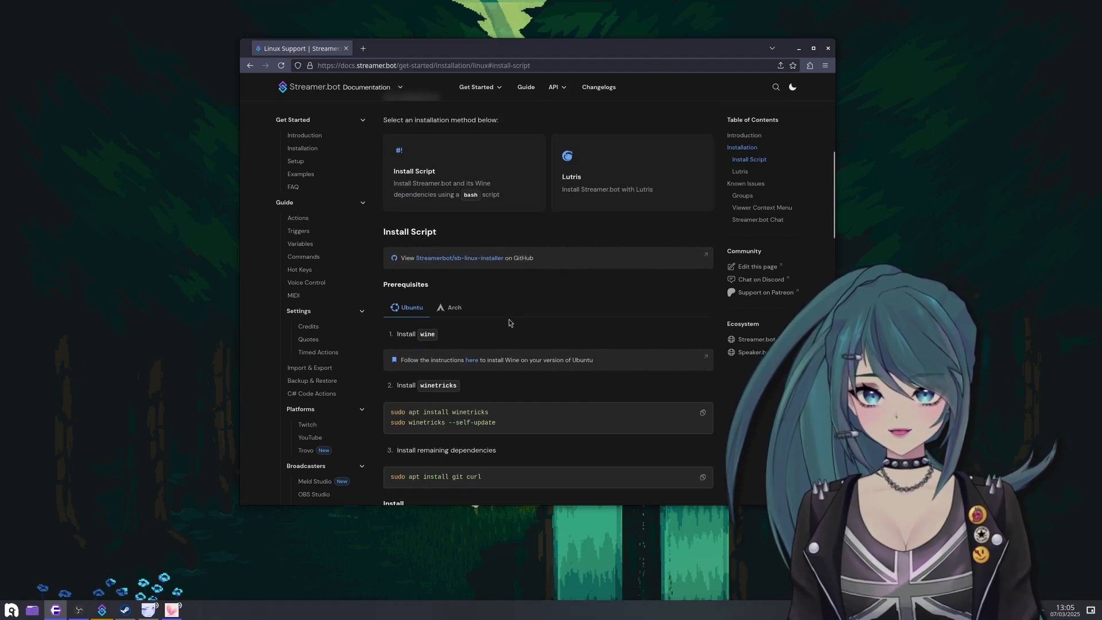
scroll(516, 321, down, 11)
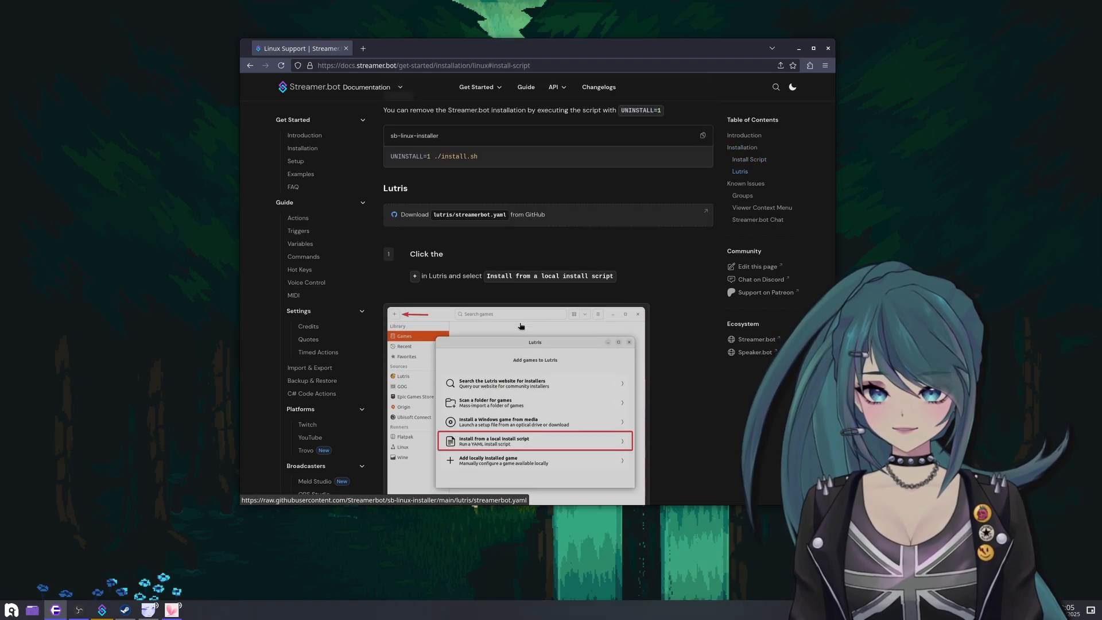
scroll(523, 330, up, 4)
scroll(524, 333, down, 9)
scroll(546, 342, up, 2)
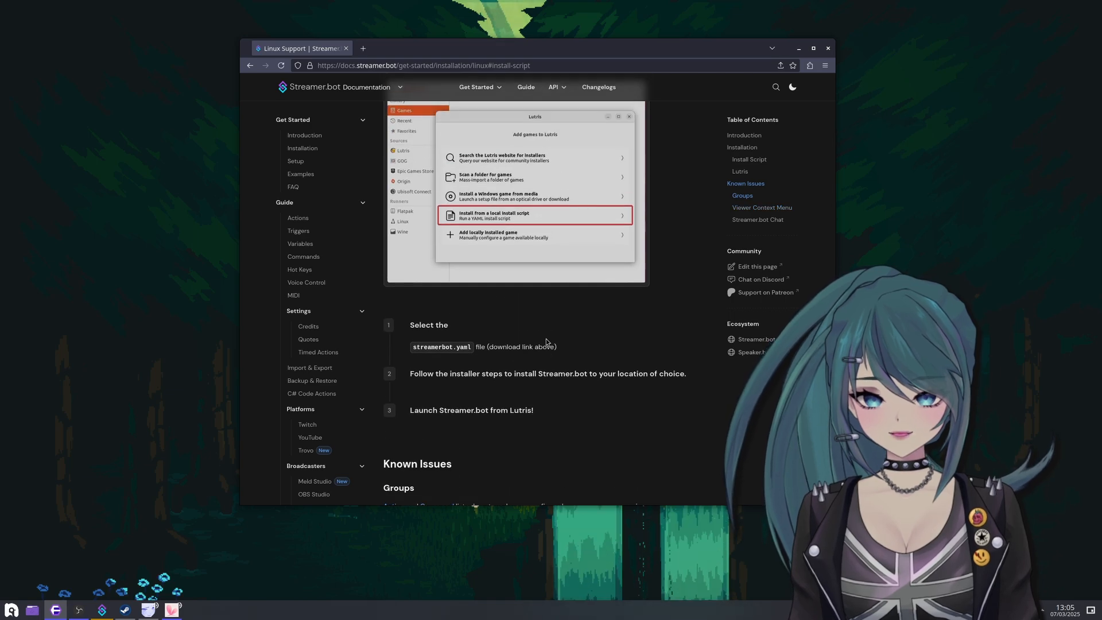
scroll(546, 342, up, 6)
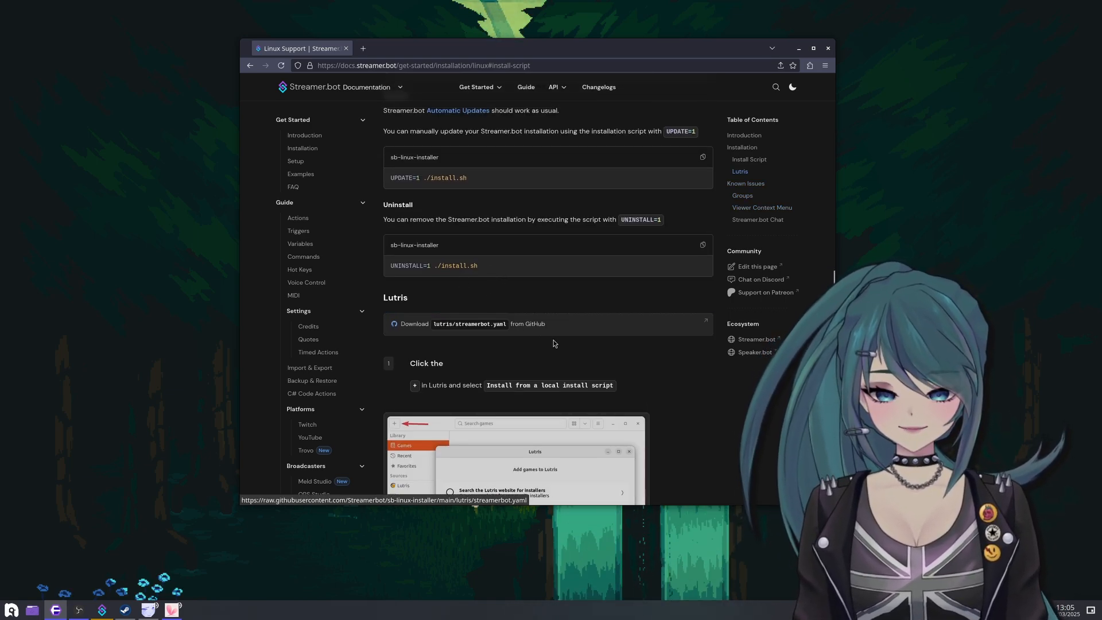
scroll(553, 346, down, 8)
drag(398, 377, 640, 376)
click(621, 388)
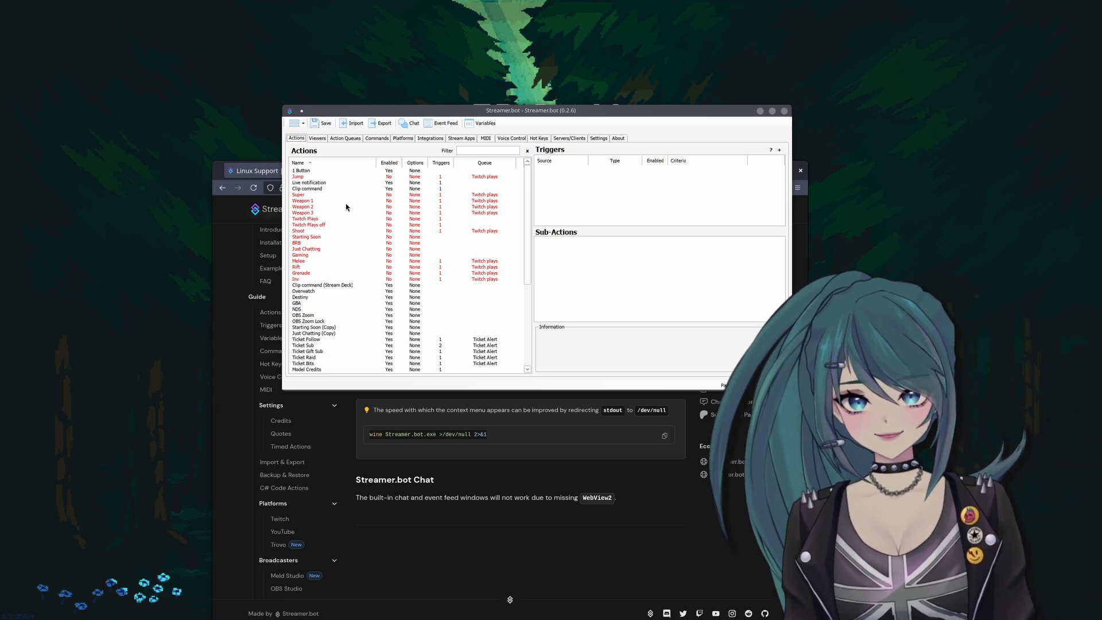
Look through Streamer.bot's Actions list and the sub-action types offered for the Gaming action, including the OBS ones
scroll(357, 276, down, 3)
scroll(332, 202, up, 3)
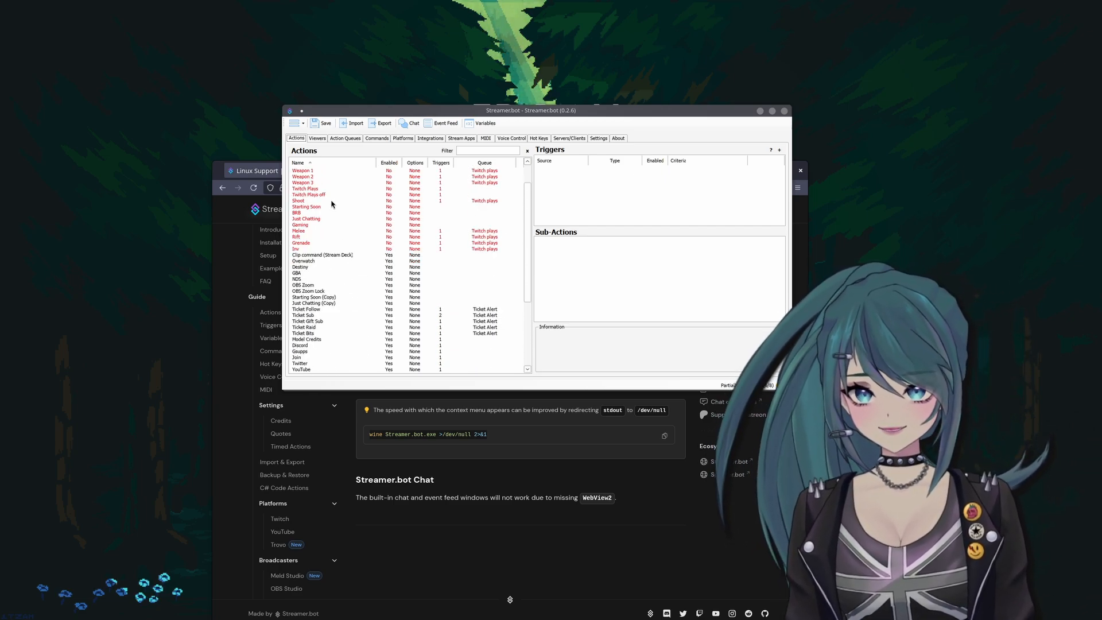
scroll(331, 255, down, 8)
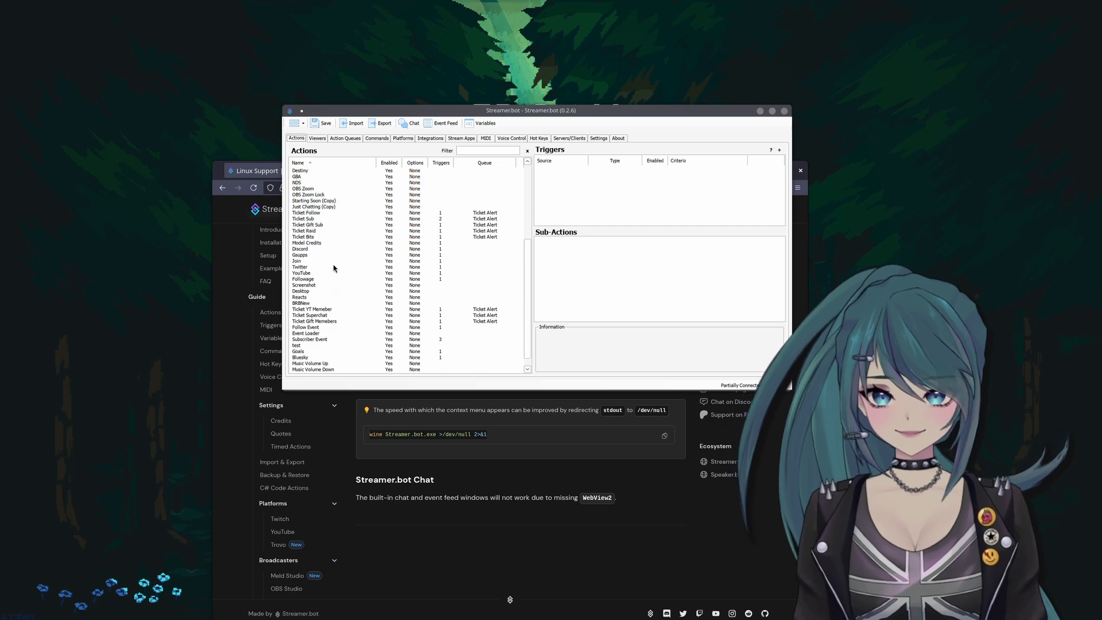
scroll(339, 261, up, 5)
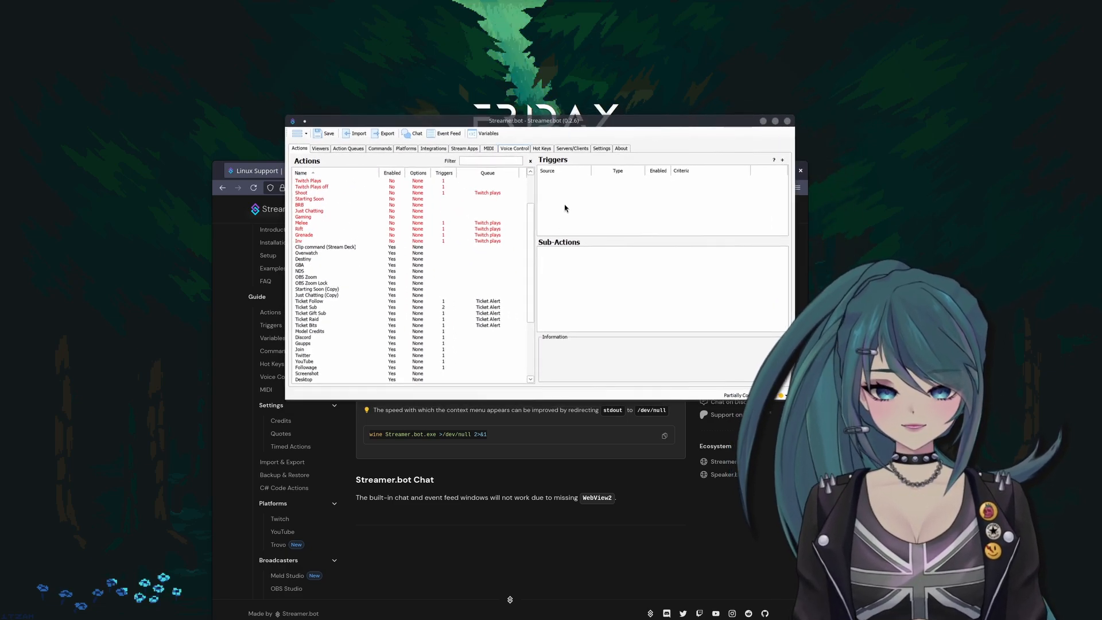
right_click(580, 288)
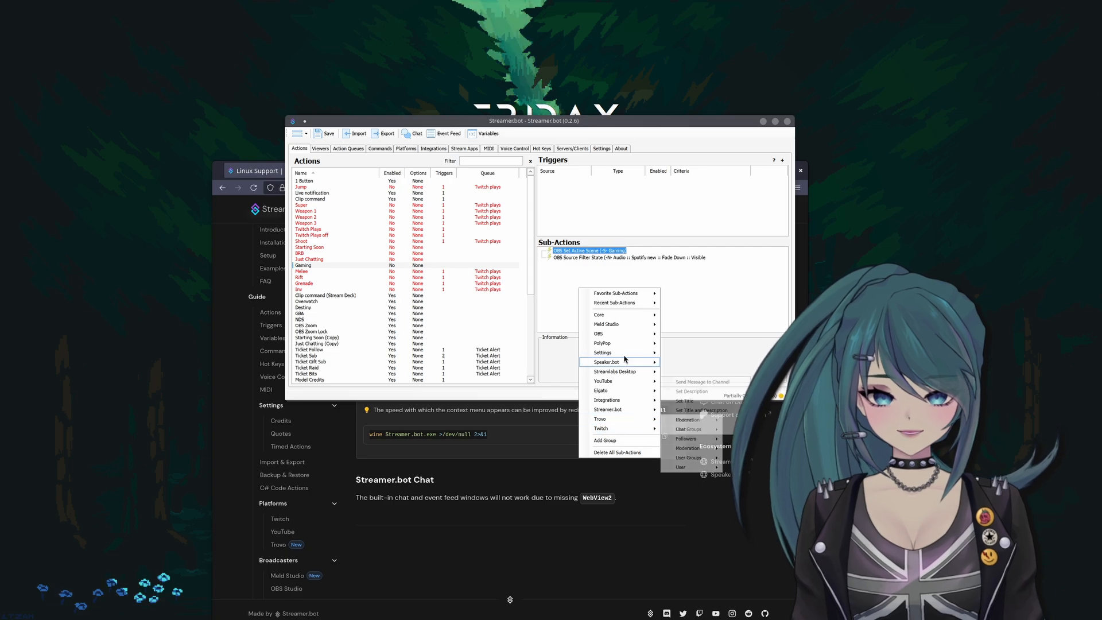
mouse_move(608, 333)
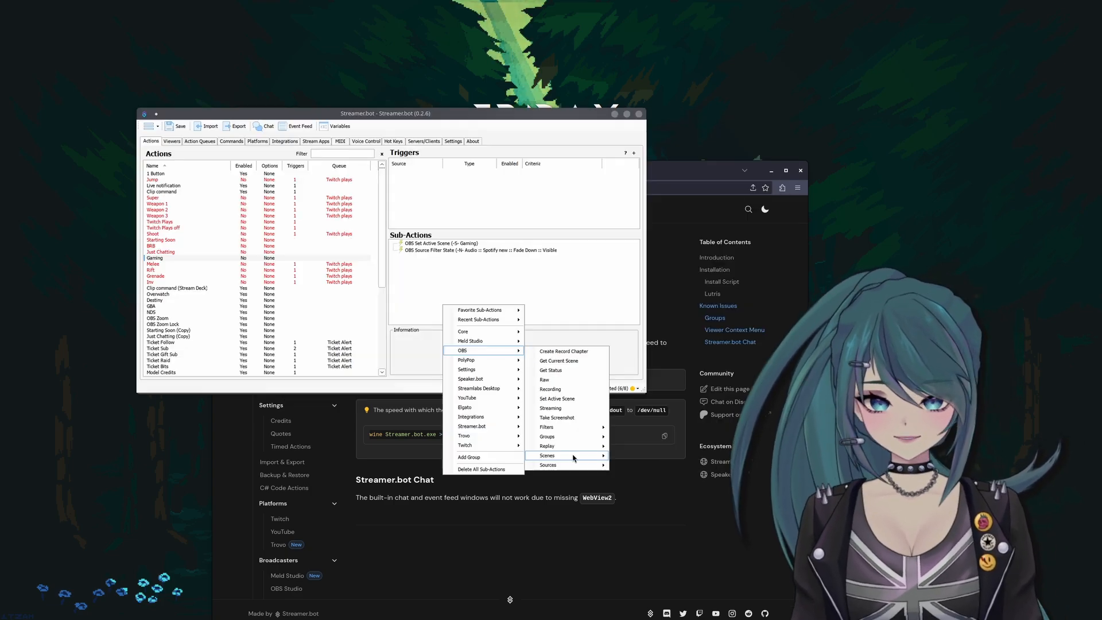
mouse_move(574, 465)
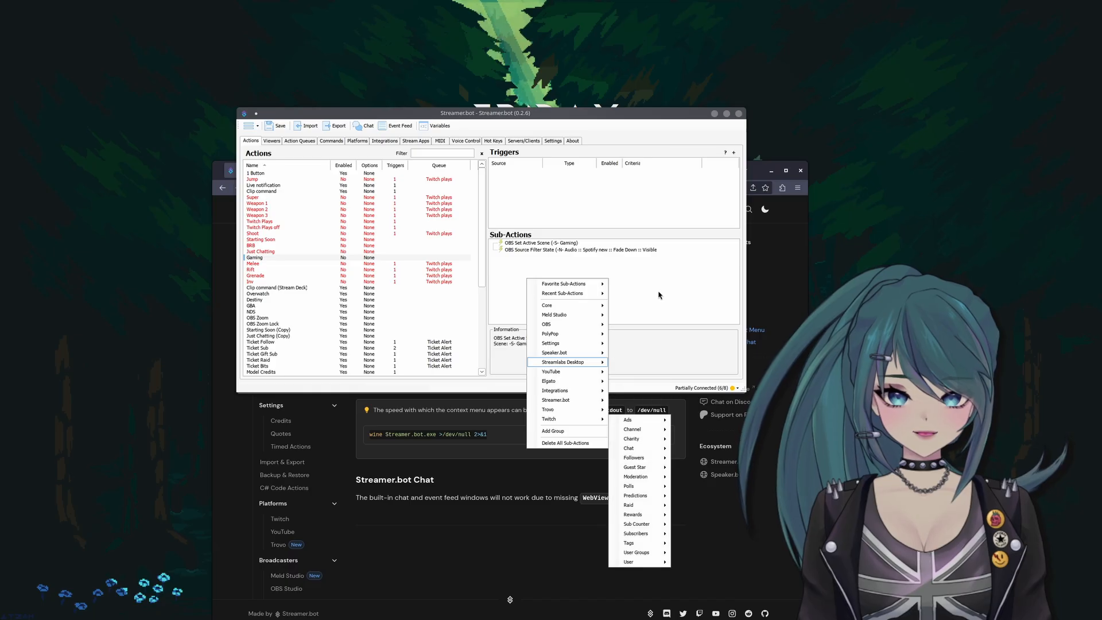
click(498, 0)
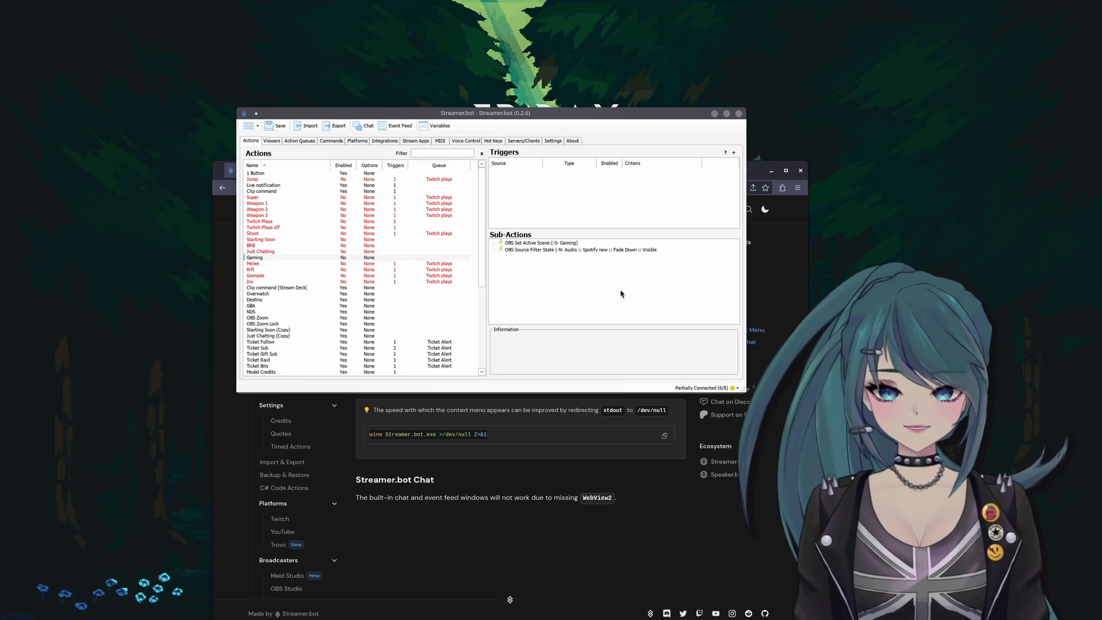
Inspect the triggers and sub-actions of the YouTube and Followage actions
drag(482, 246, 479, 344)
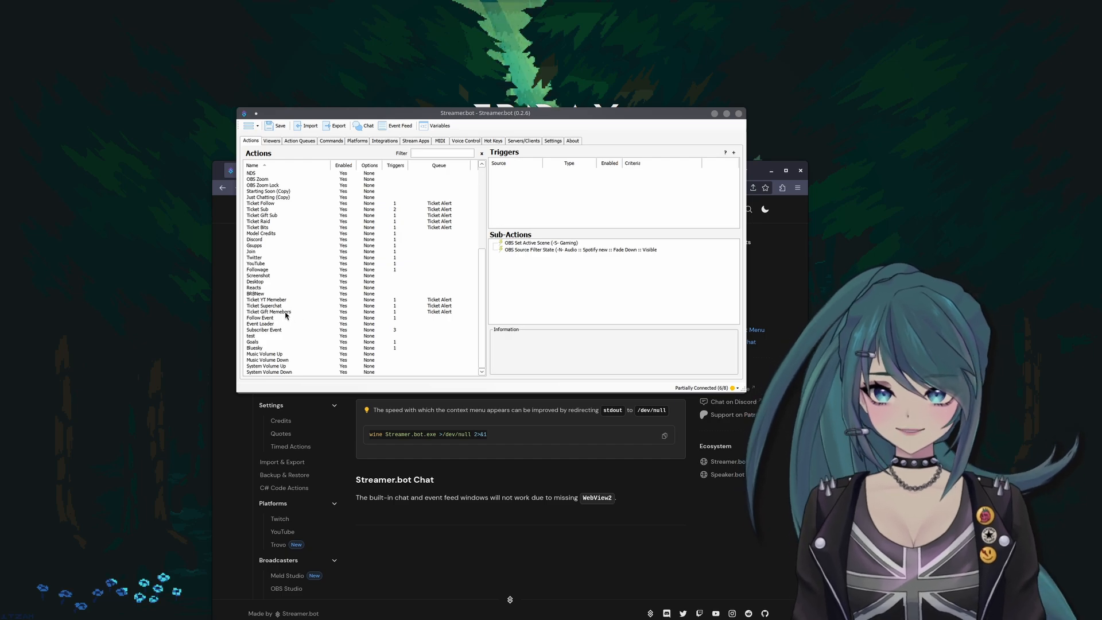
scroll(289, 350, up, 1)
click(265, 288)
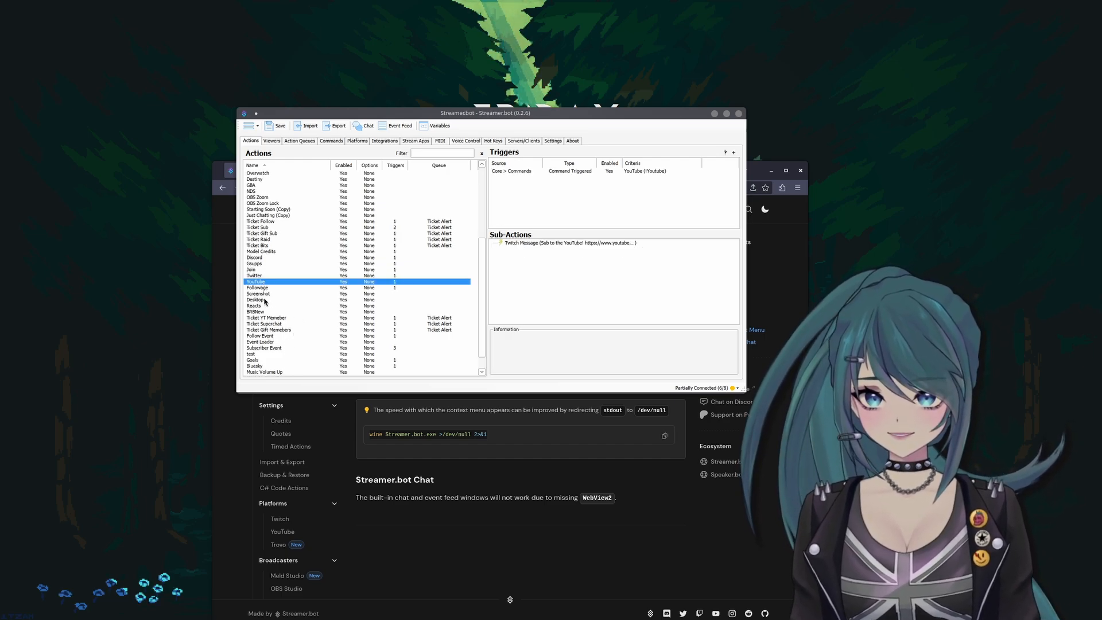
scroll(367, 258, down, 1)
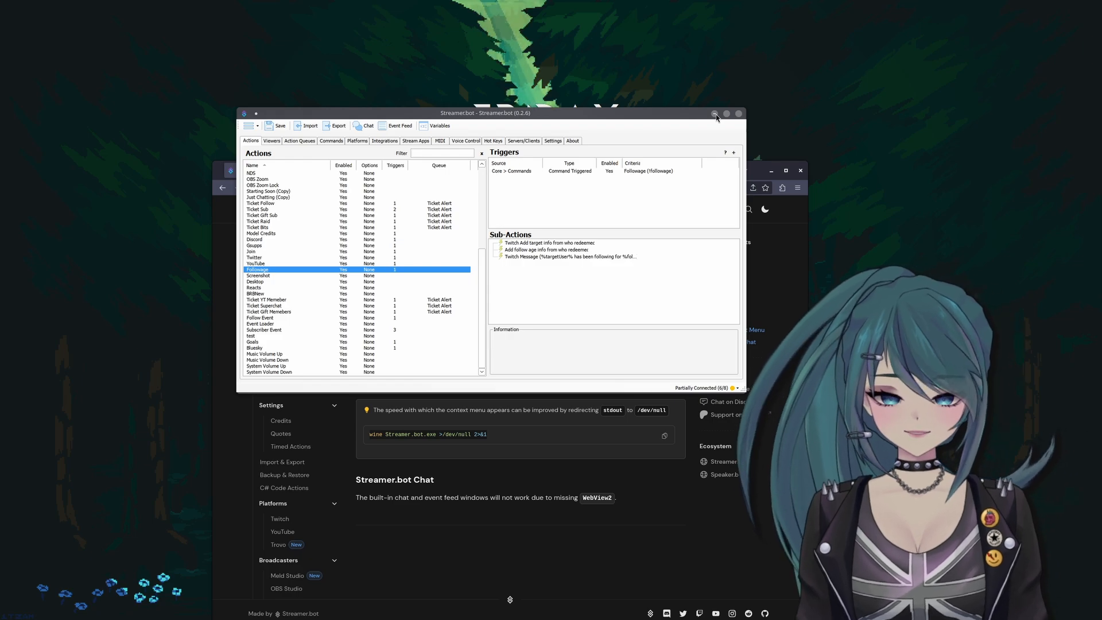
Minimize the Streamer.bot window and move the documentation browser window higher on the desktop
drag(531, 113, 574, 137)
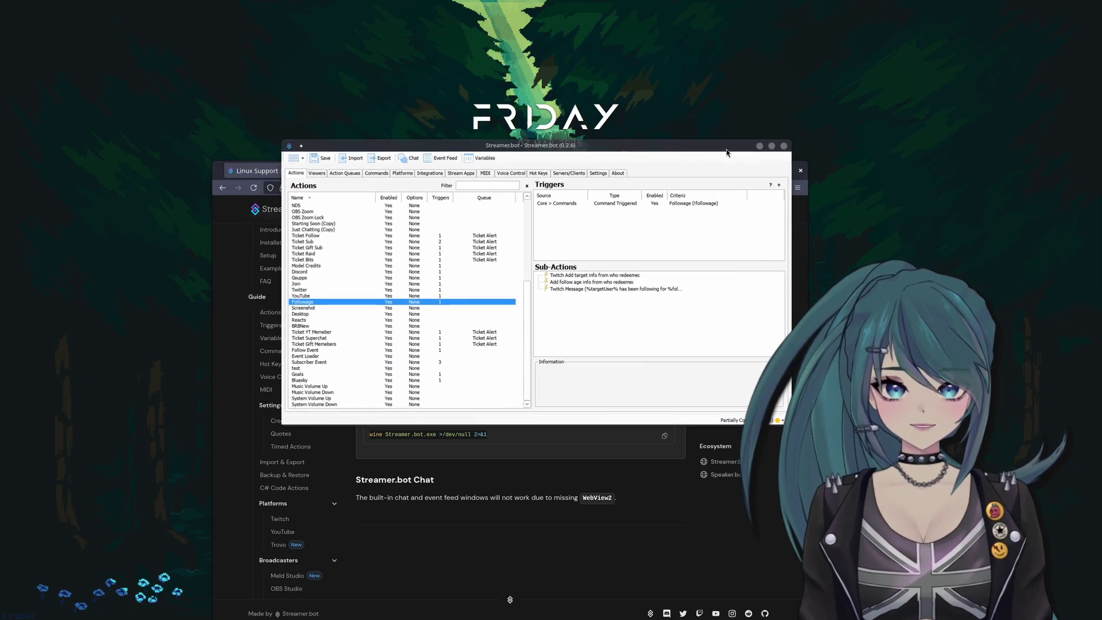
click(763, 150)
drag(729, 164, 629, 78)
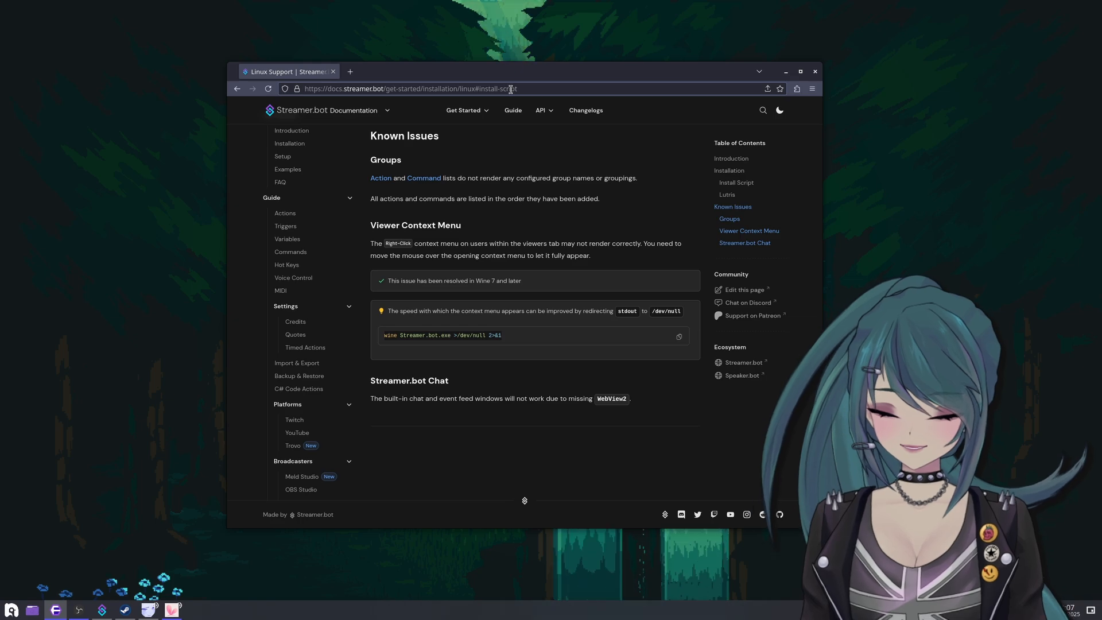
Find and launch the Bottles application, and place its window over the browser
key(super)
text(bo)
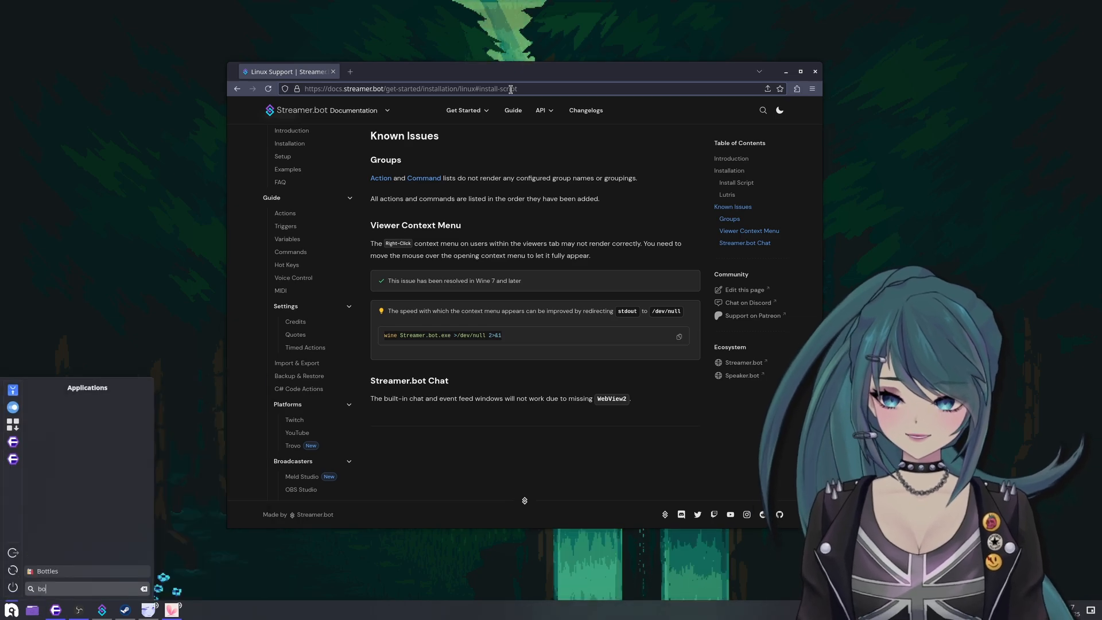
key(Return)
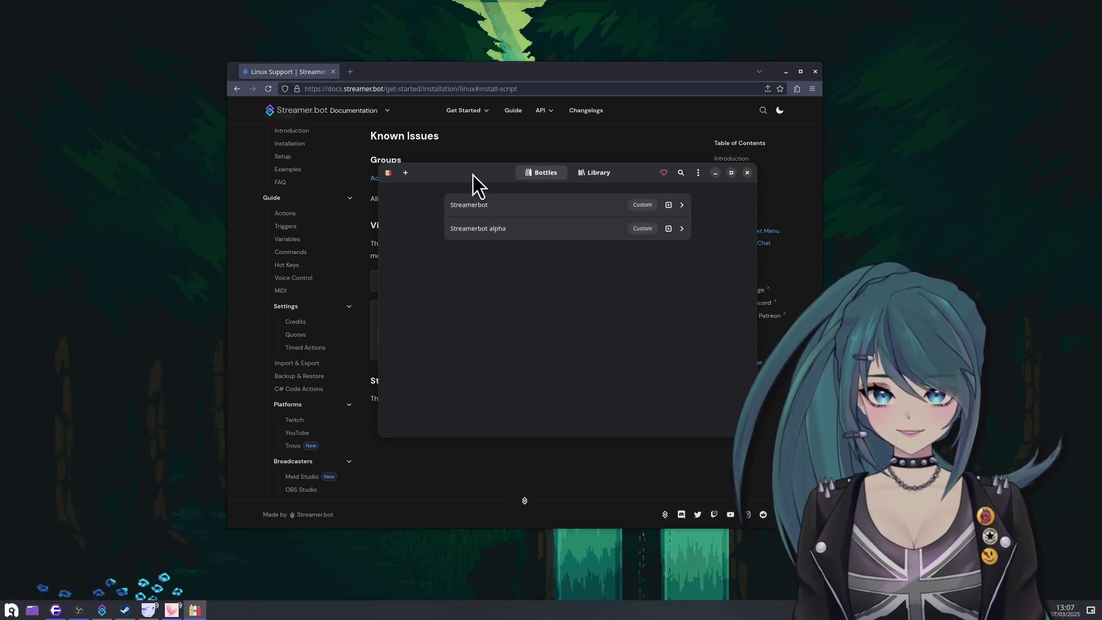
mouse_move(473, 175)
mouse_down()
mouse_move(503, 204)
mouse_move(500, 190)
mouse_move(548, 187)
mouse_move(487, 162)
mouse_move(461, 168)
mouse_move(480, 179)
mouse_move(481, 158)
mouse_move(465, 173)
mouse_up()
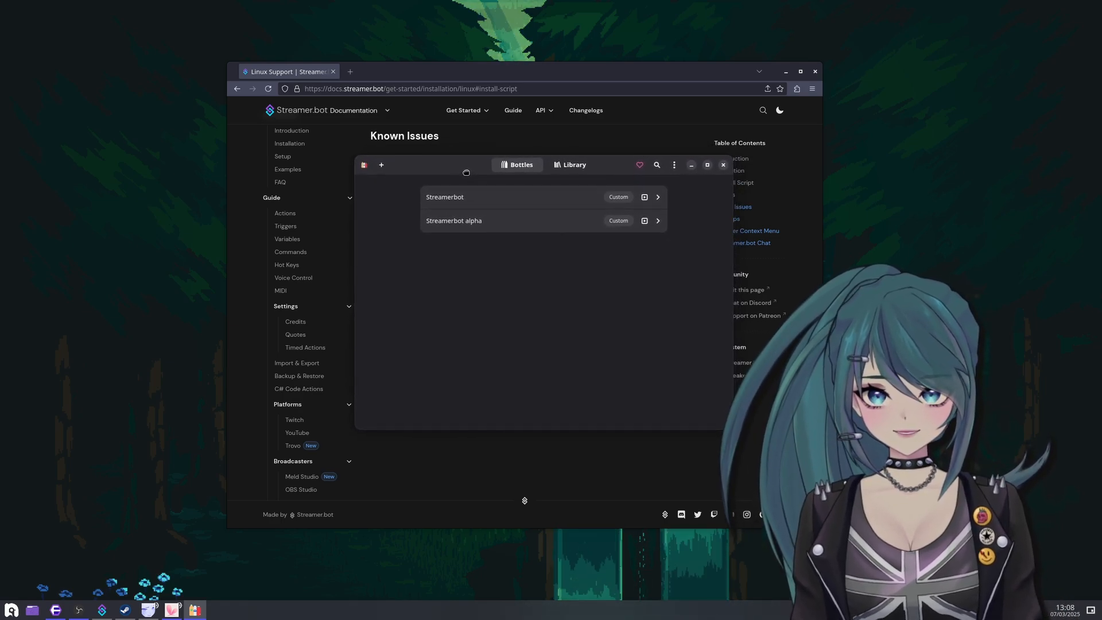
Start a new bottle named "Streamerbot Test" with the Custom environment
click(384, 165)
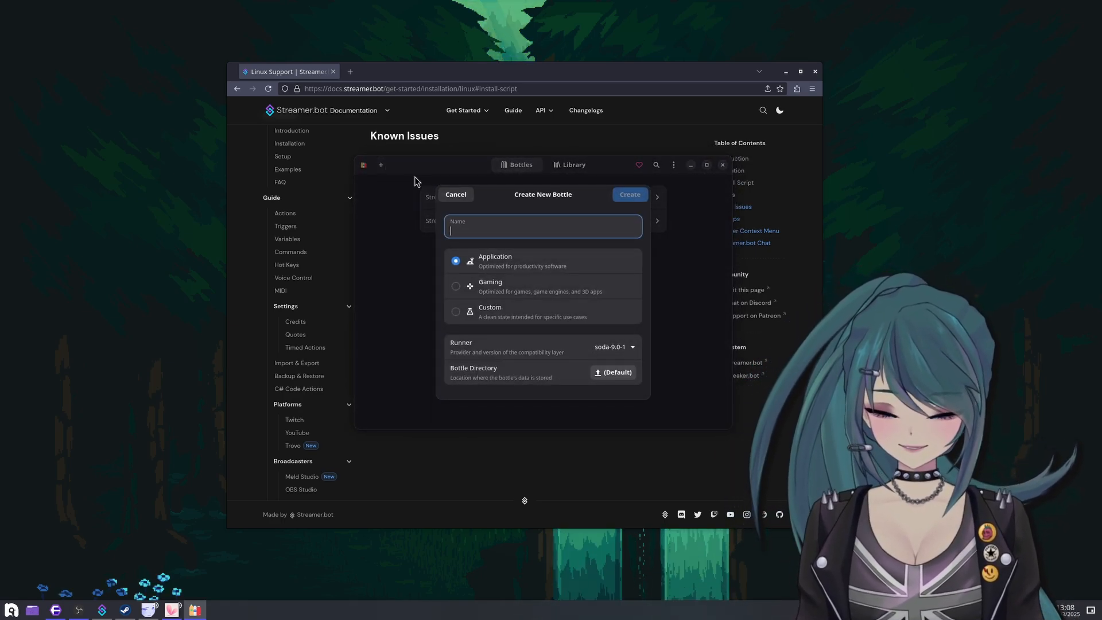
text(Strea)
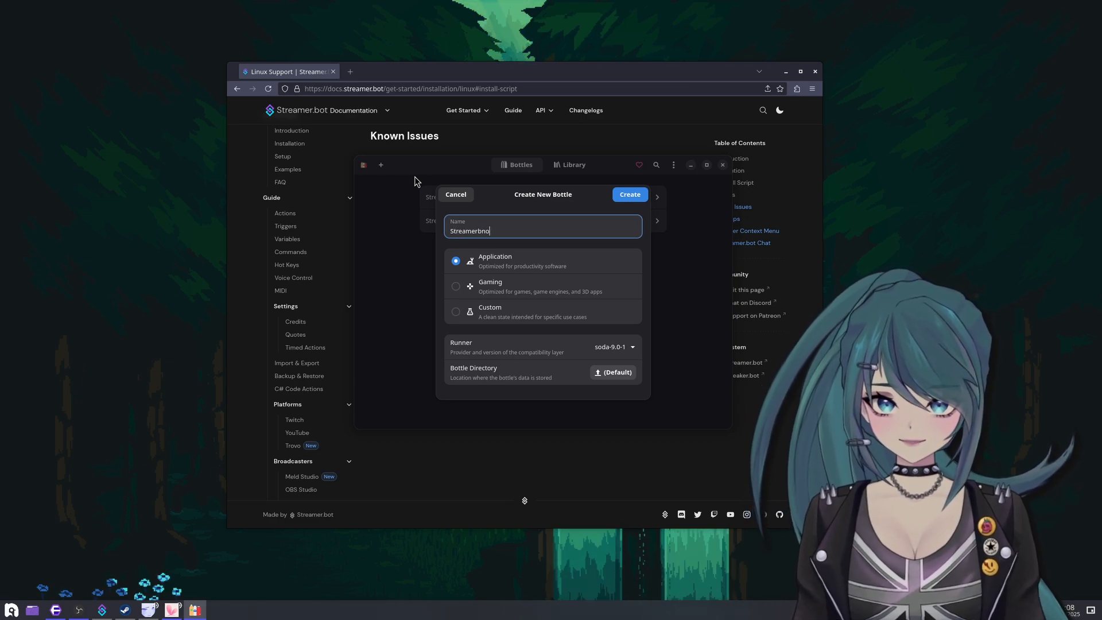
text(merbot)
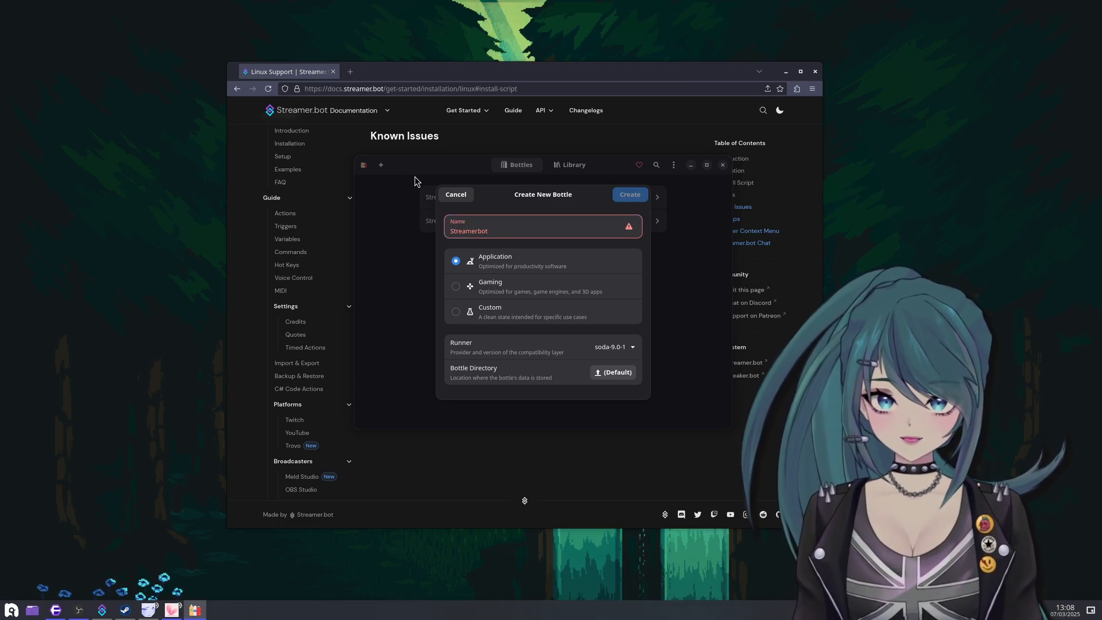
text( T)
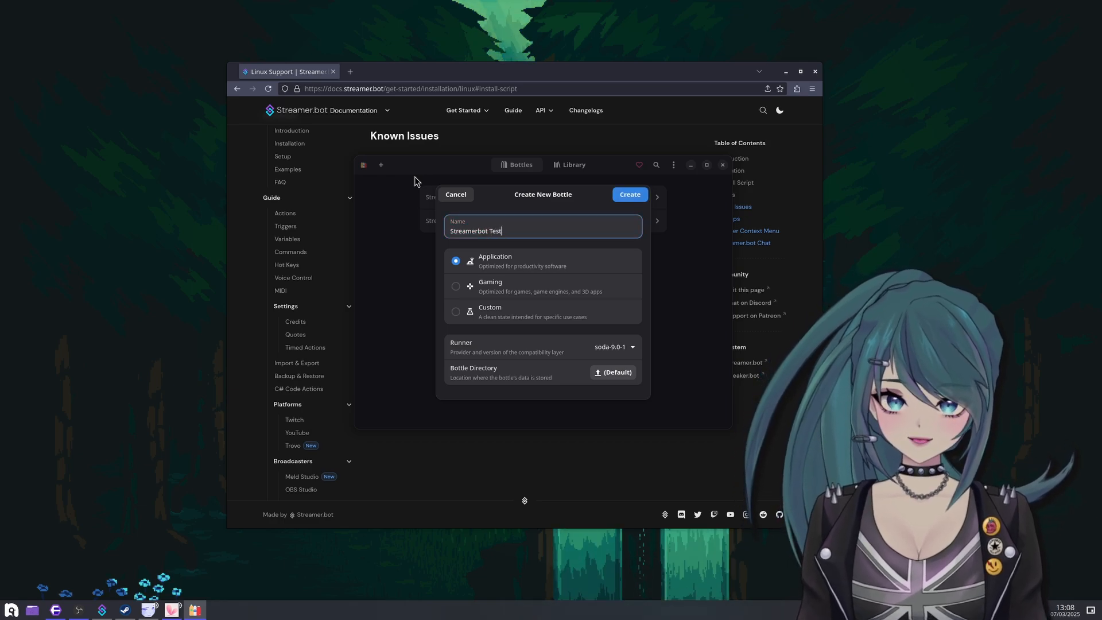
text(est)
click(482, 317)
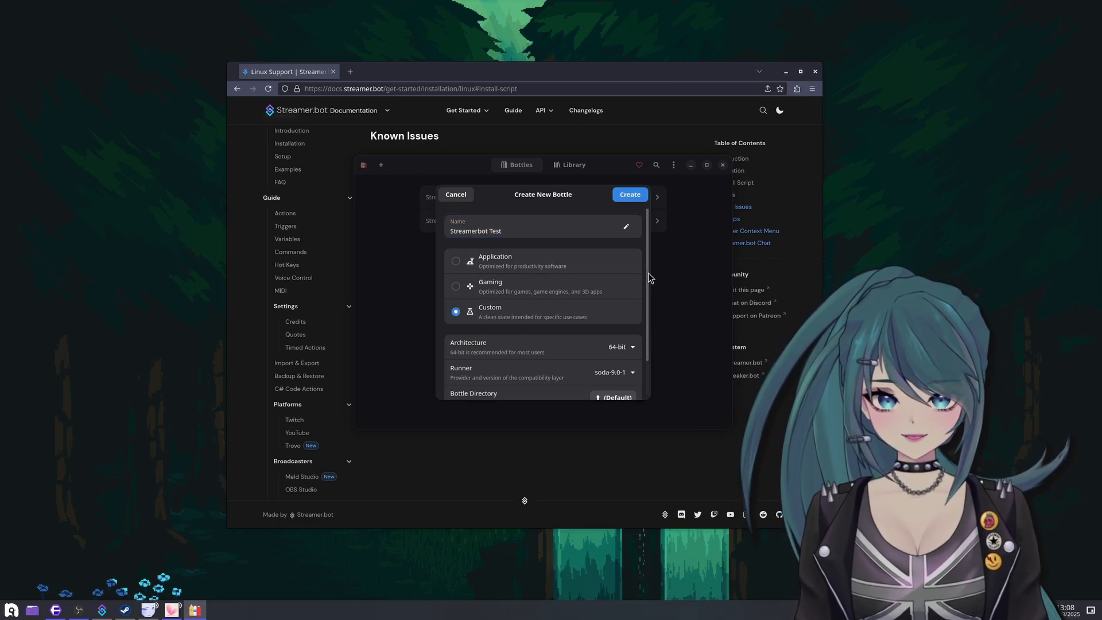
Check the remaining bottle options, keep 64-bit and soda-9.0-1, create the bottle, and dismiss the completion message
scroll(648, 304, down, 2)
scroll(650, 318, up, 2)
scroll(646, 323, down, 2)
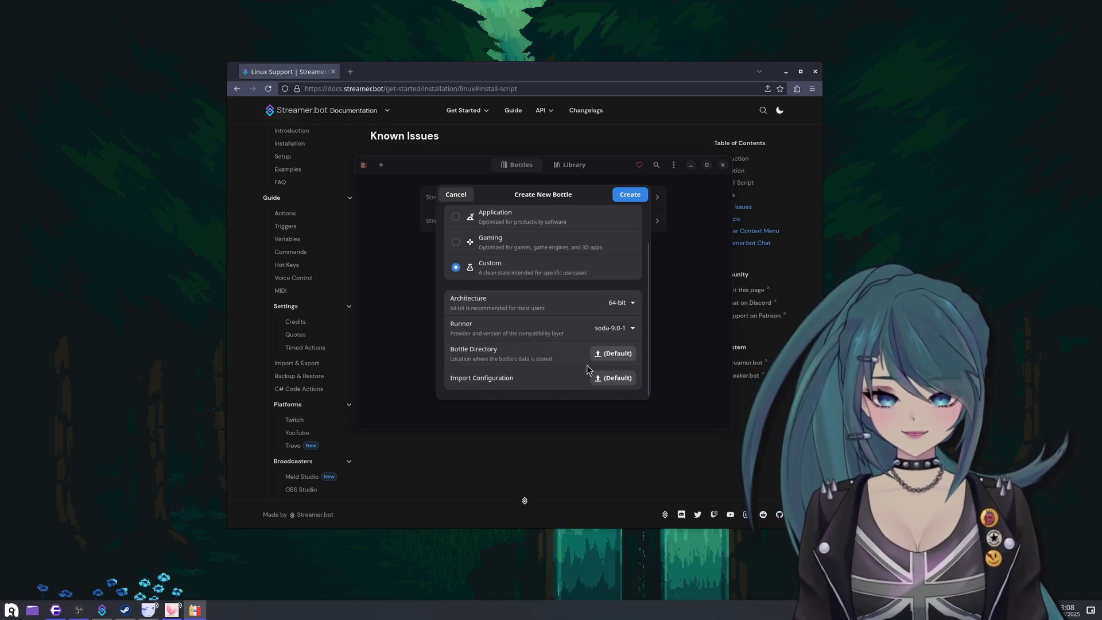
scroll(522, 370, up, 2)
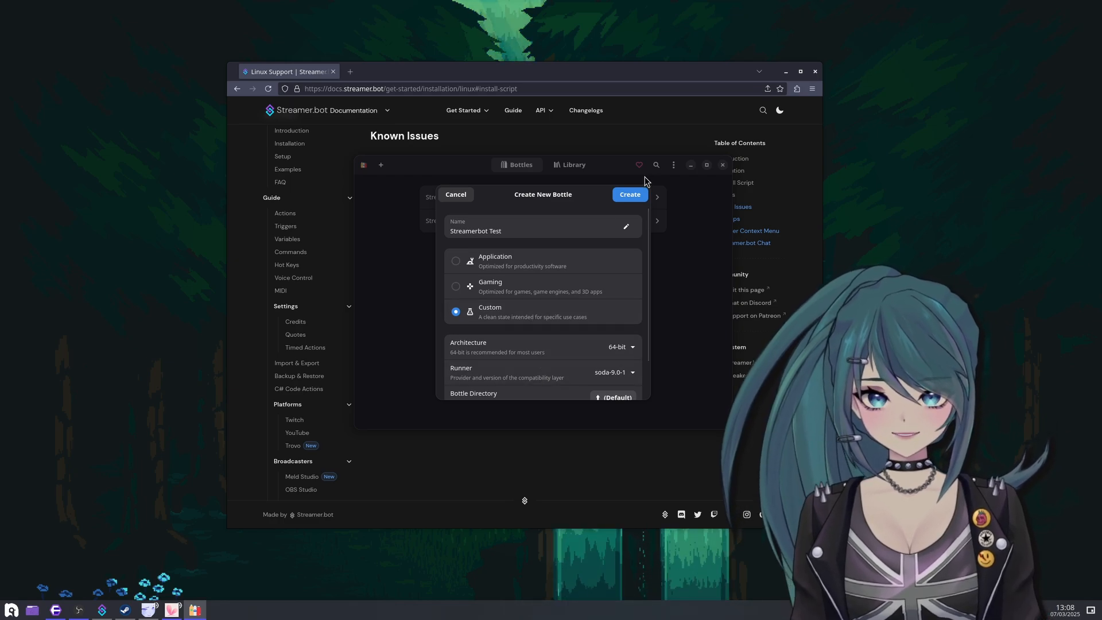
click(630, 195)
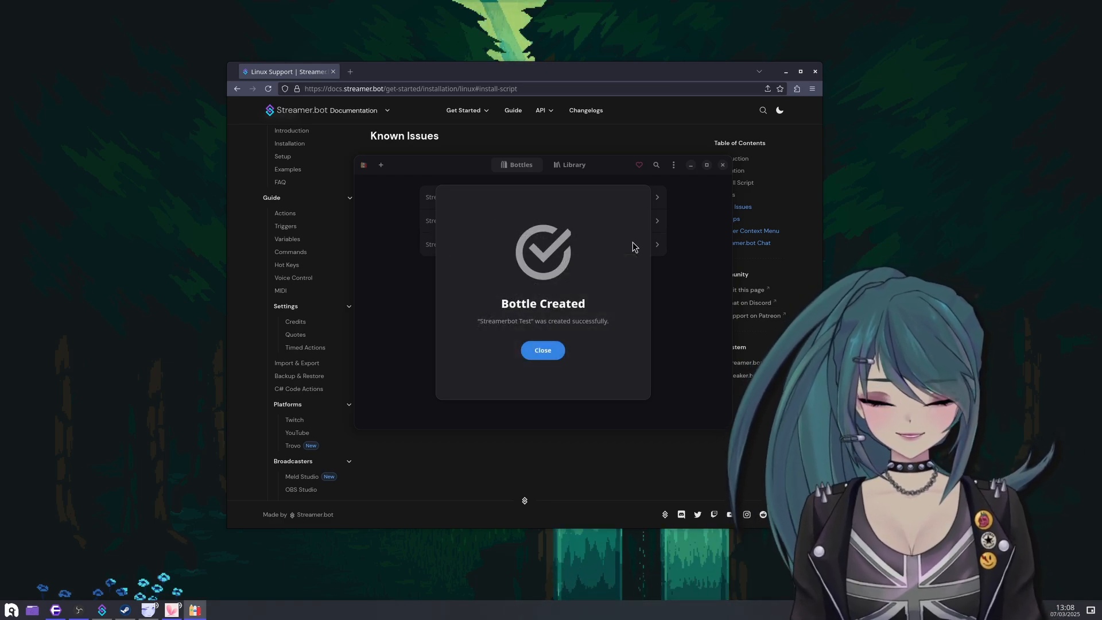
click(543, 349)
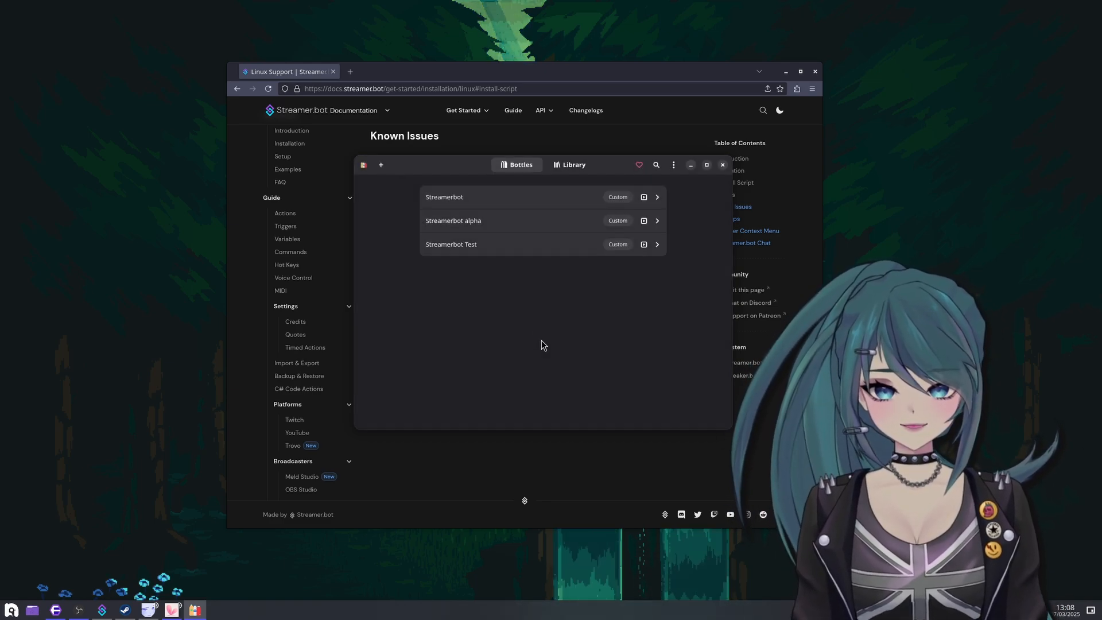
Open the Streamerbot Test bottle, install StreamerBot from the community installers, and return to the bottle's programs
click(518, 248)
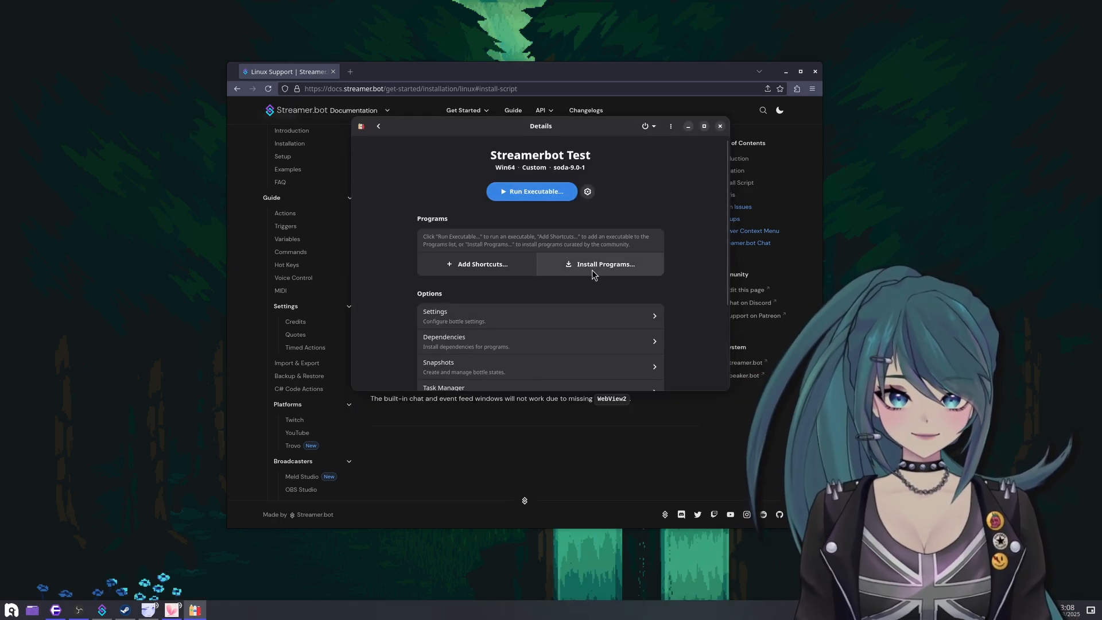
click(584, 266)
scroll(662, 264, down, 10)
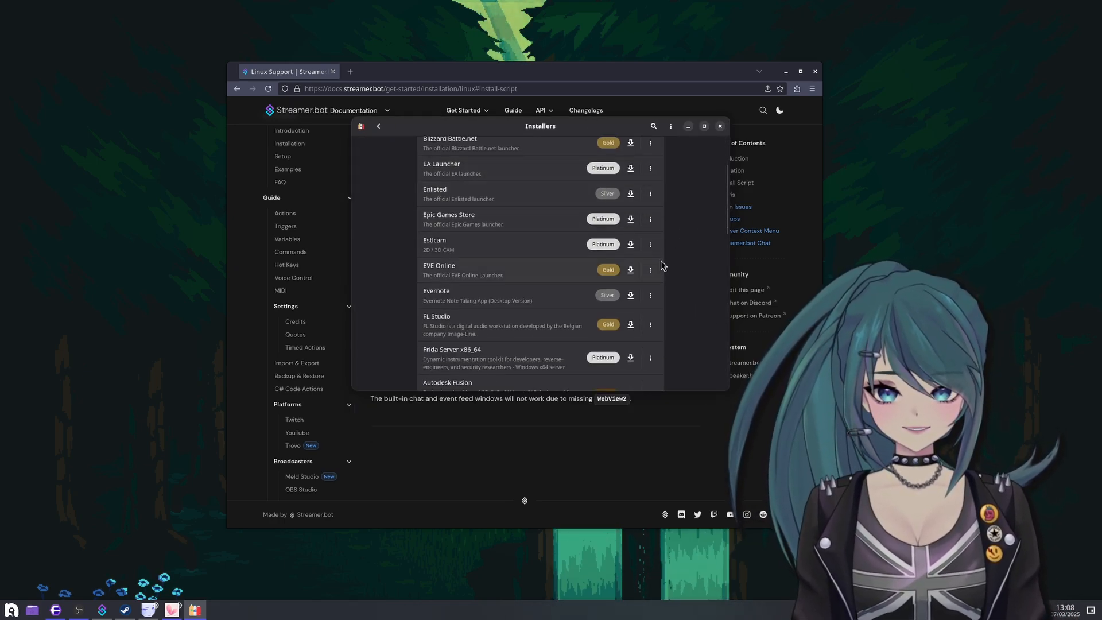
scroll(663, 267, down, 12)
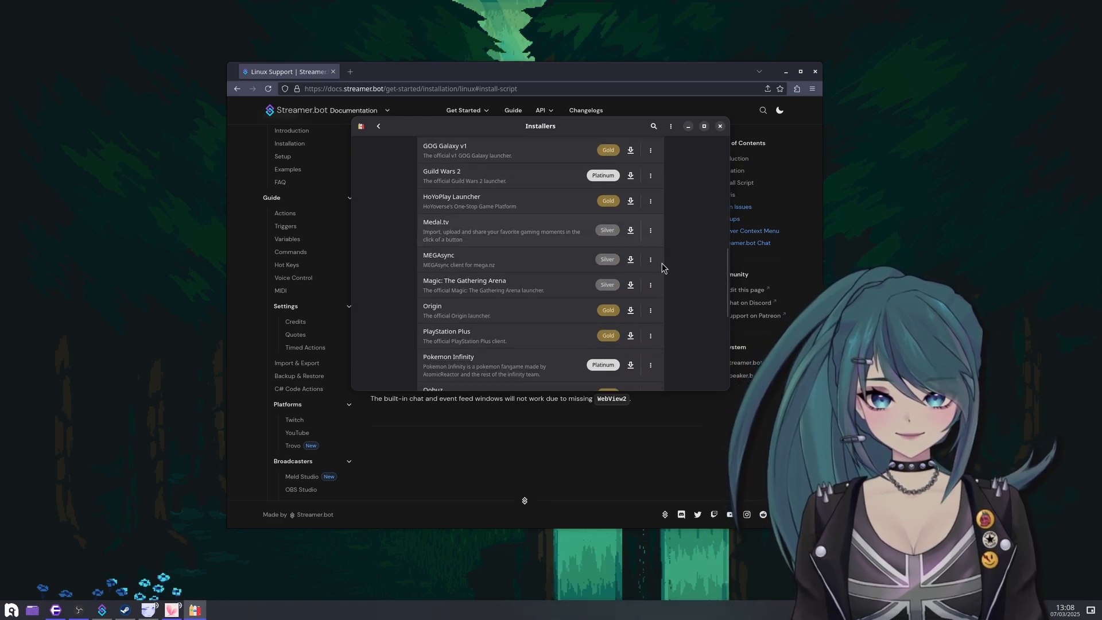
scroll(662, 268, down, 5)
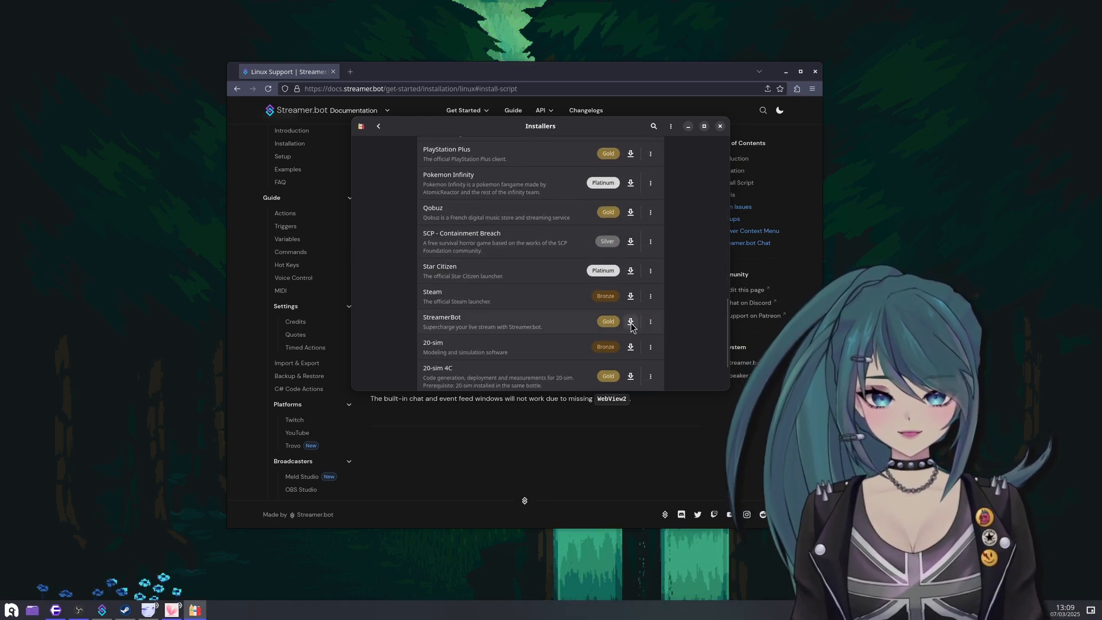
click(630, 323)
click(543, 306)
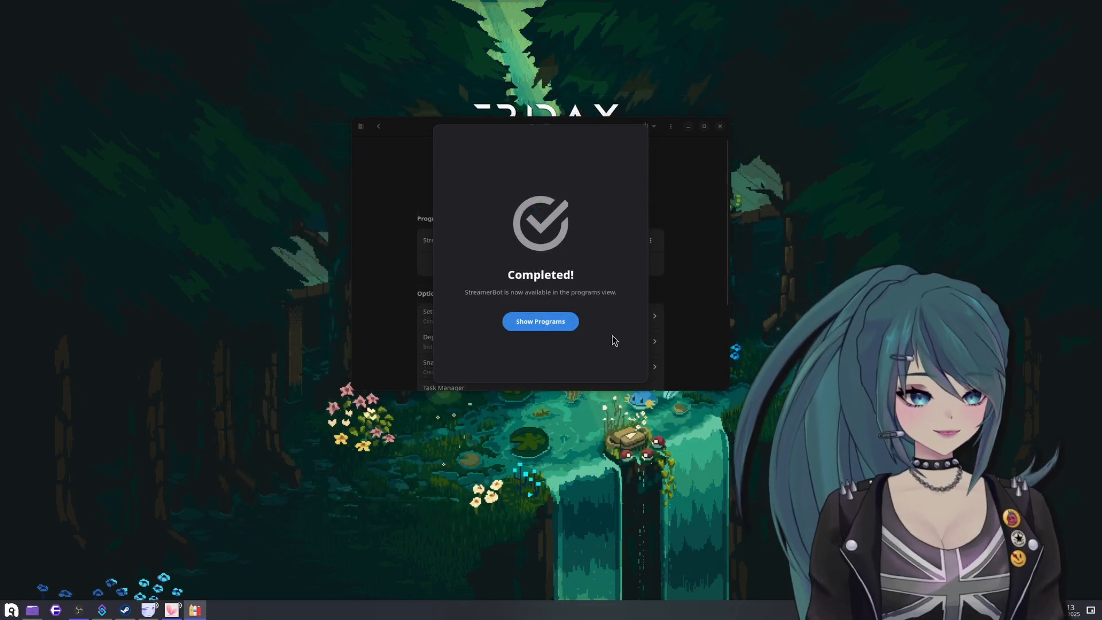
click(553, 328)
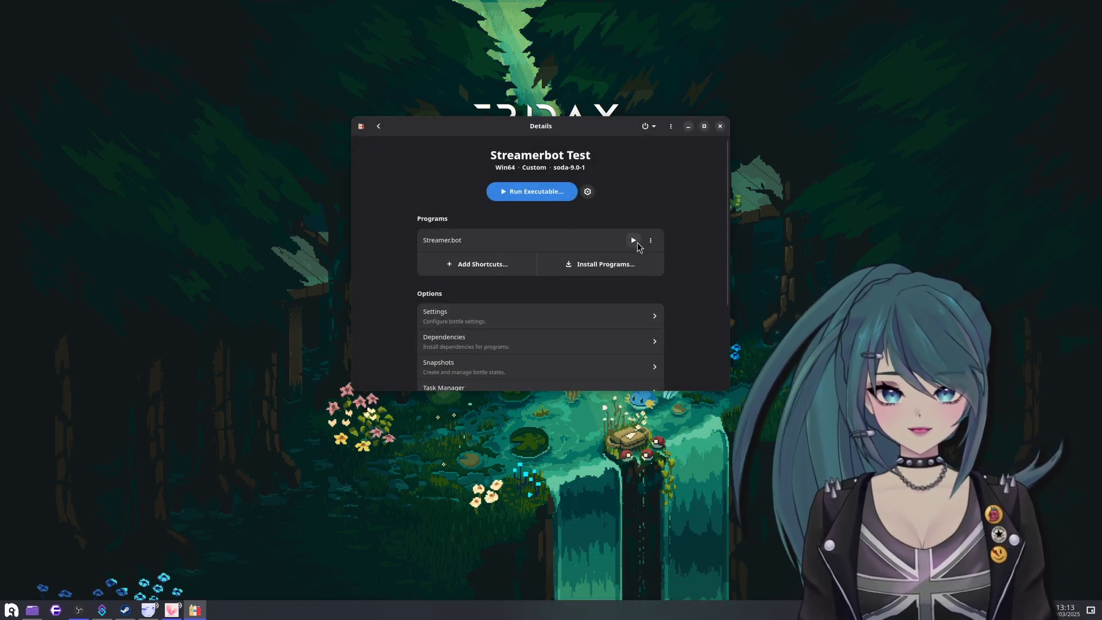
Launch Streamer.bot from the Streamerbot Test bottle and arrange its window beside the bottle details
click(634, 240)
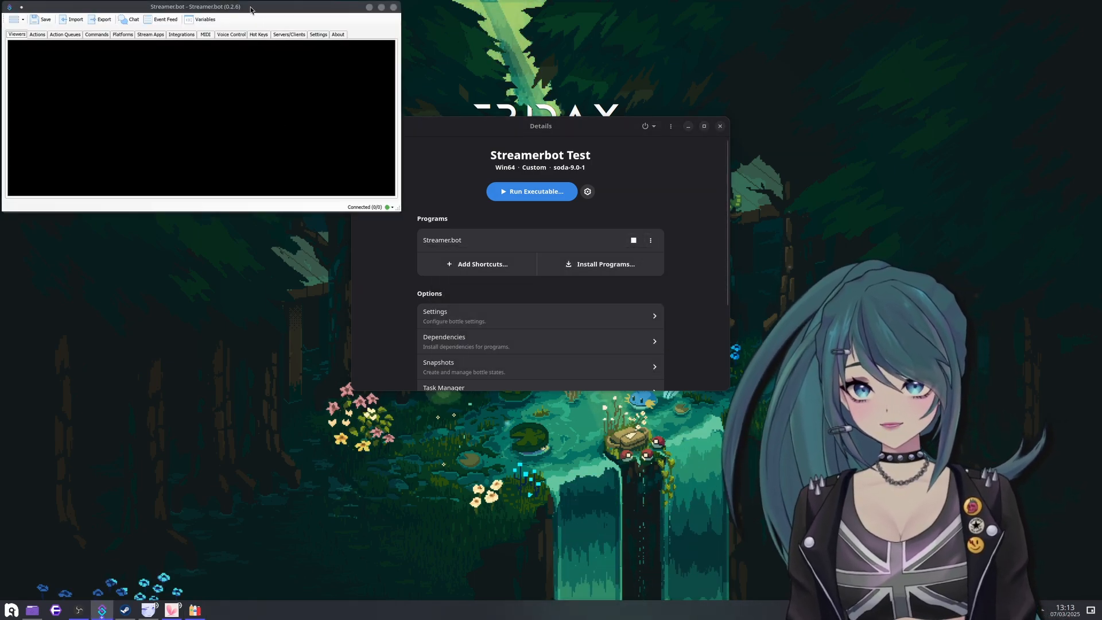
mouse_move(248, 7)
mouse_down()
mouse_move(512, 112)
mouse_move(366, 90)
mouse_move(355, 112)
mouse_move(321, 97)
mouse_up()
mouse_move(569, 130)
mouse_down()
mouse_move(621, 134)
mouse_move(587, 136)
mouse_up()
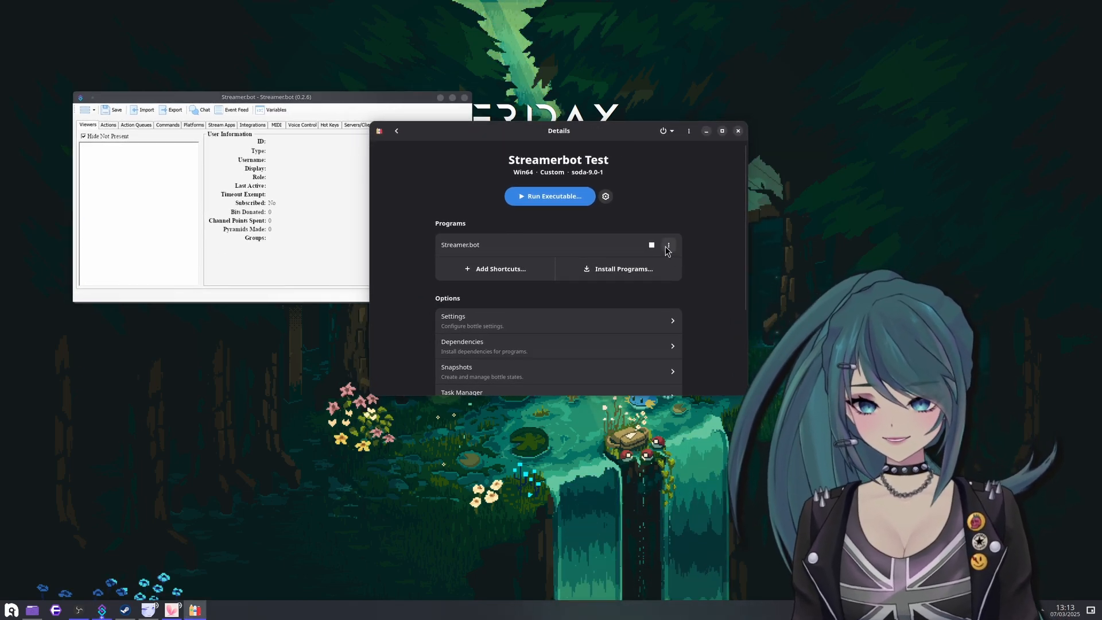
Examine the system's application launcher and Streamer.bot's program options, such as adding a desktop entry
key(super)
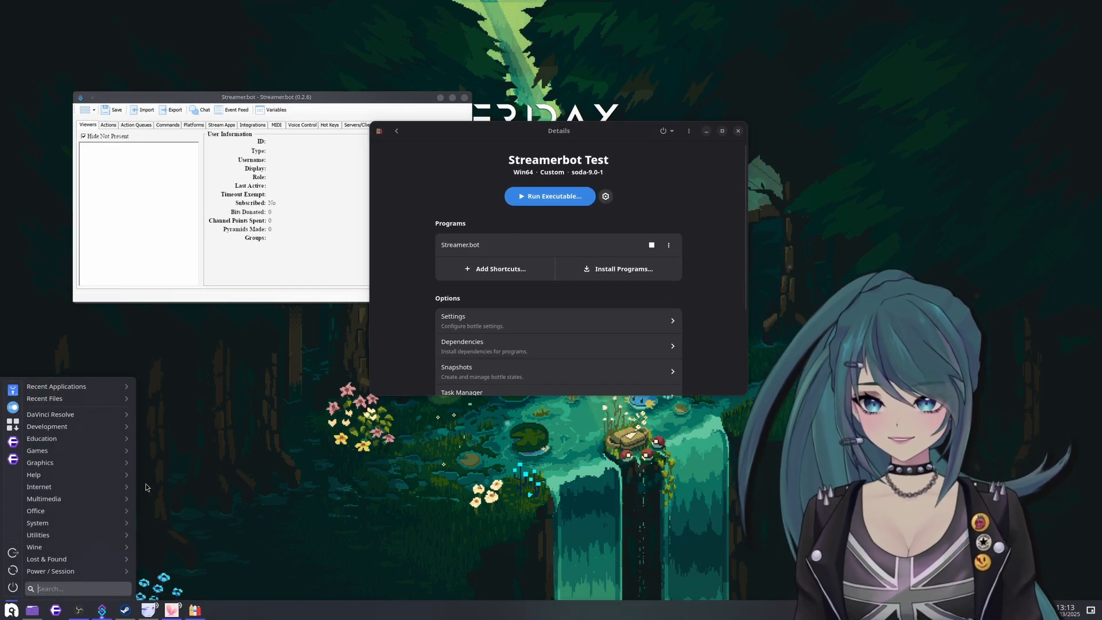
key(Escape)
click(668, 245)
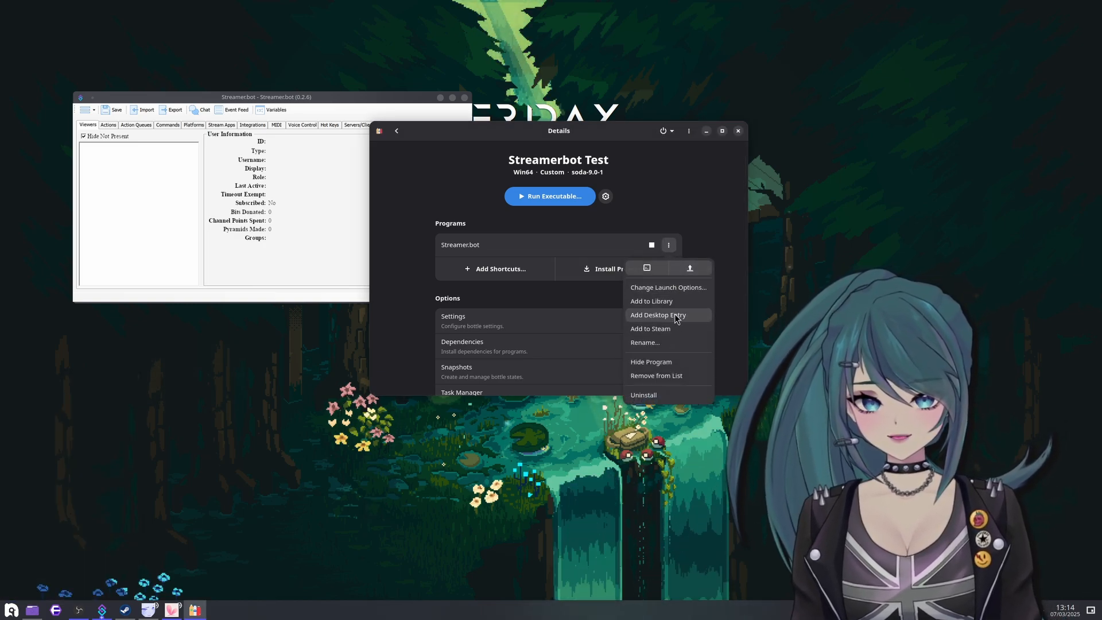
click(703, 228)
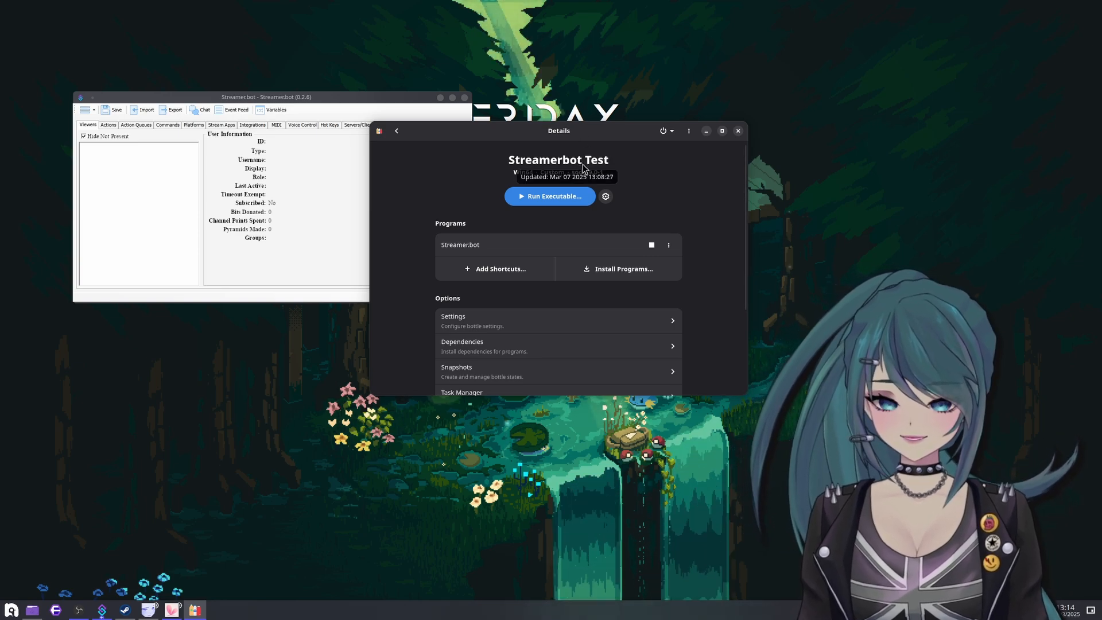
key(super)
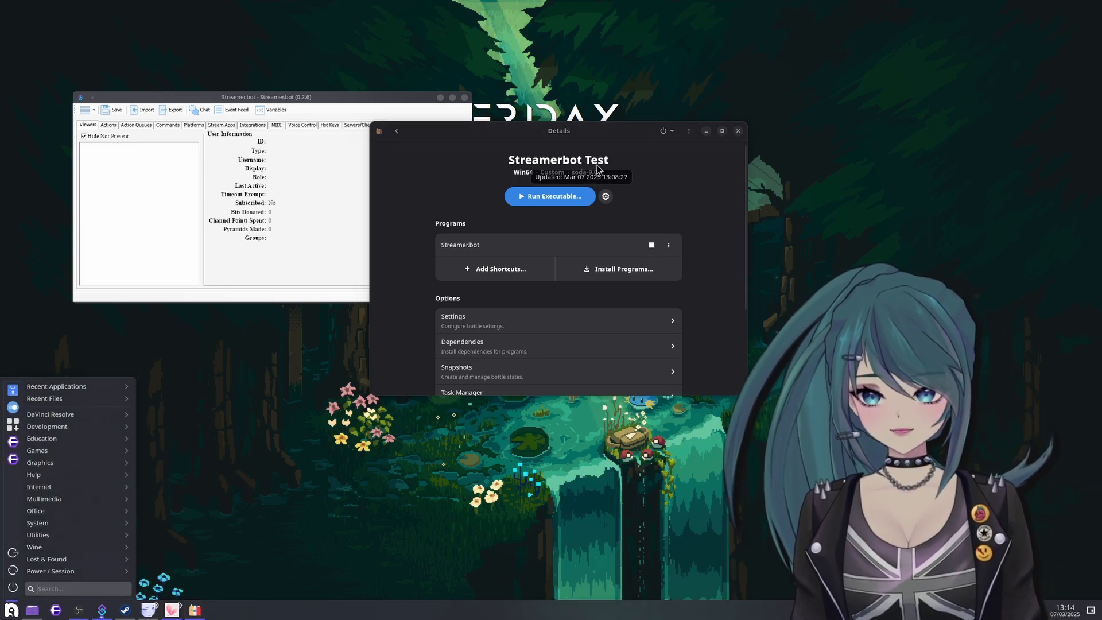
key(super)
Reposition the Streamer.bot window, browse the installed program's files from the bottle, and move the file manager window higher
drag(359, 102, 435, 134)
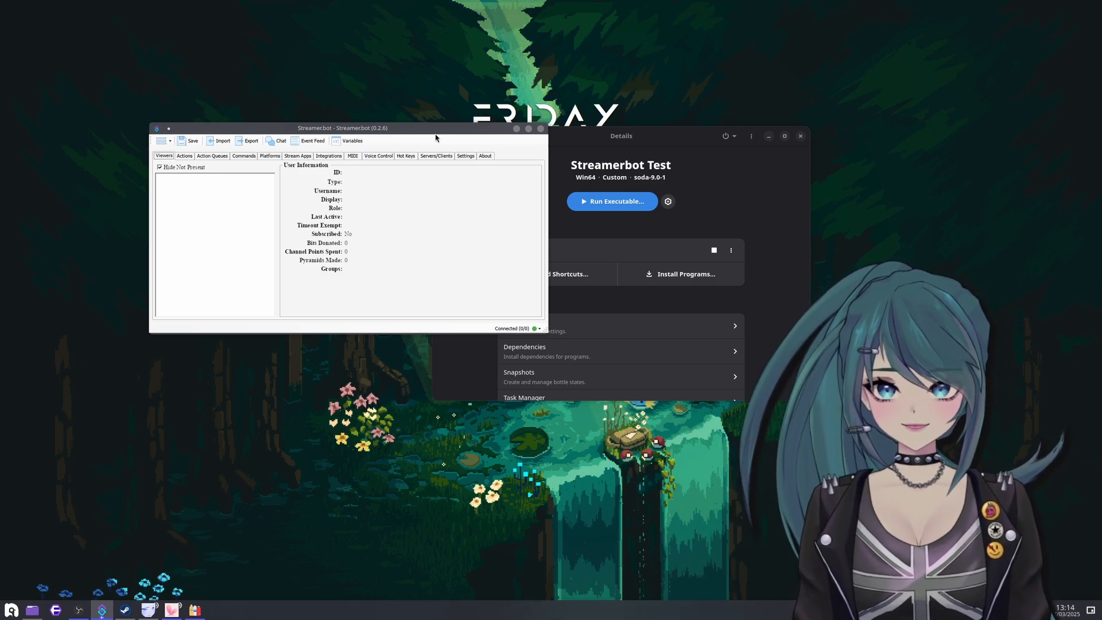
drag(454, 140, 414, 136)
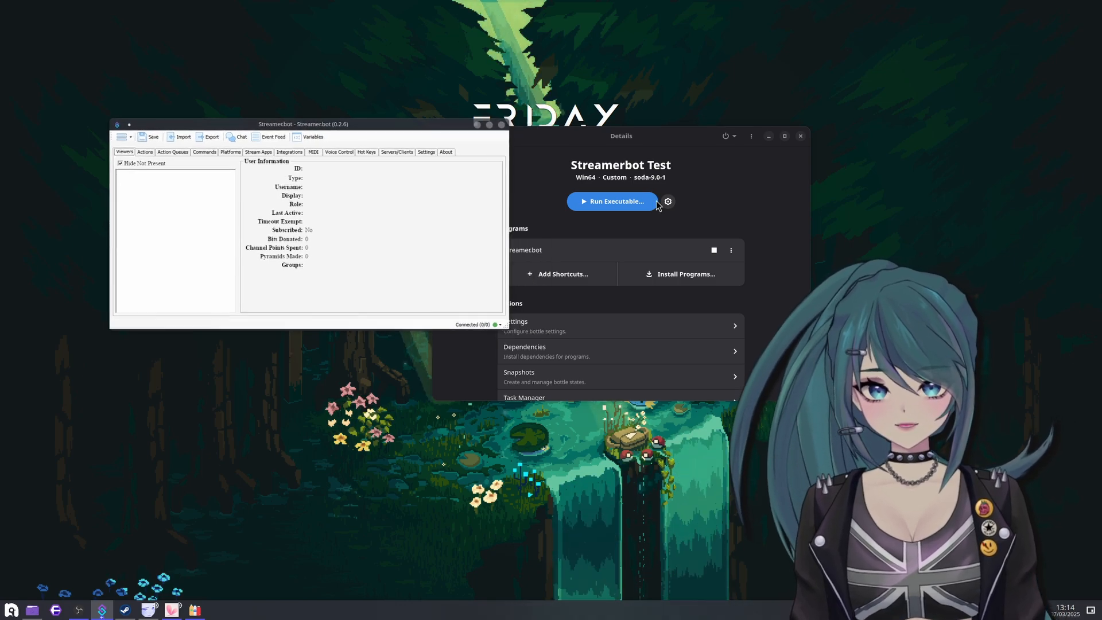
click(730, 251)
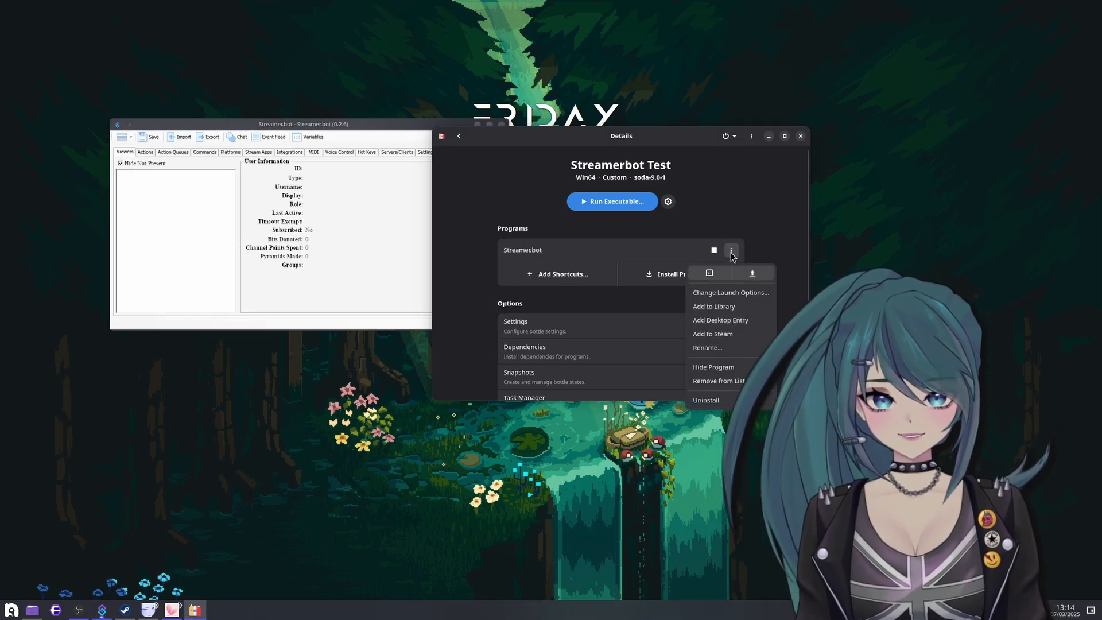
click(756, 278)
drag(636, 109, 656, 76)
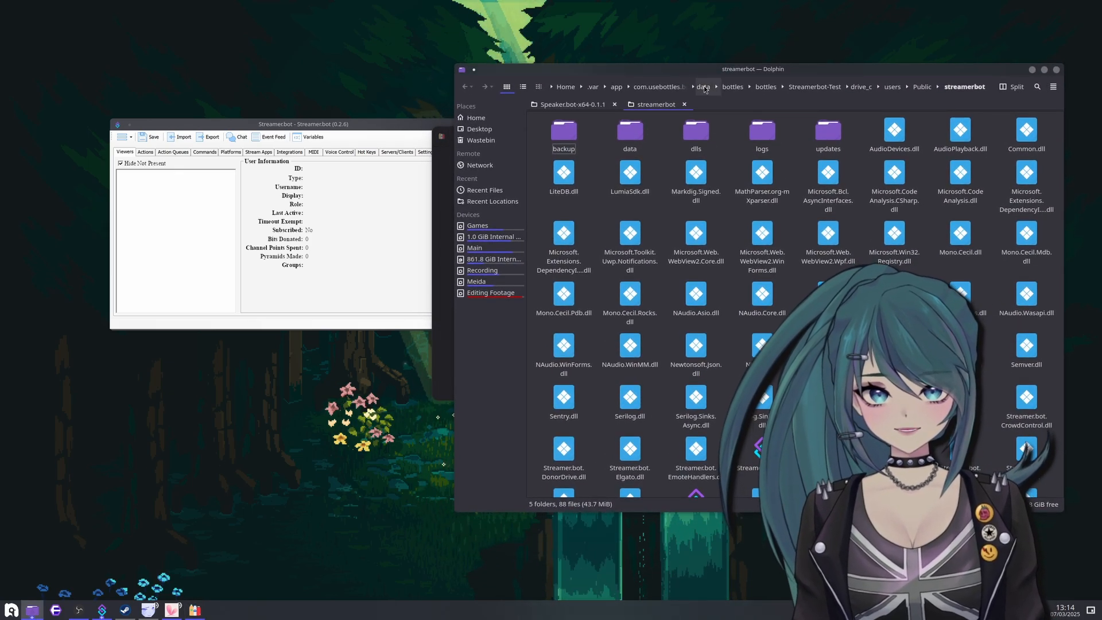
Bring the Speaker.bot-x64-0.1.1 folder window forward, place it beside the bottle's streamerbot folder, and look through its files
mouse_move(36, 612)
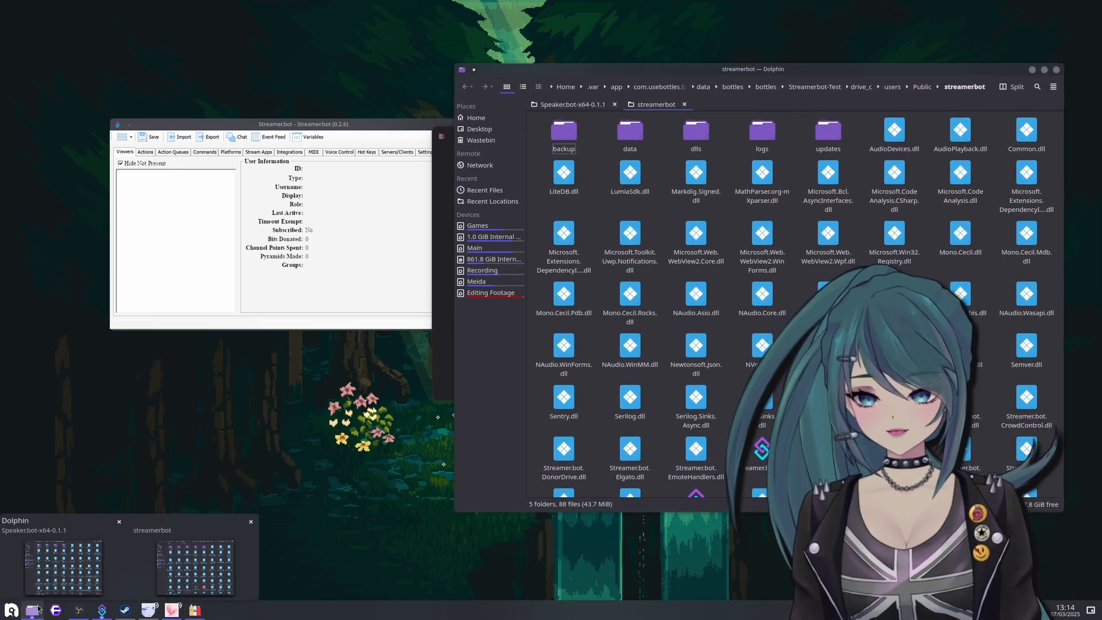
click(60, 559)
drag(332, 100, 312, 62)
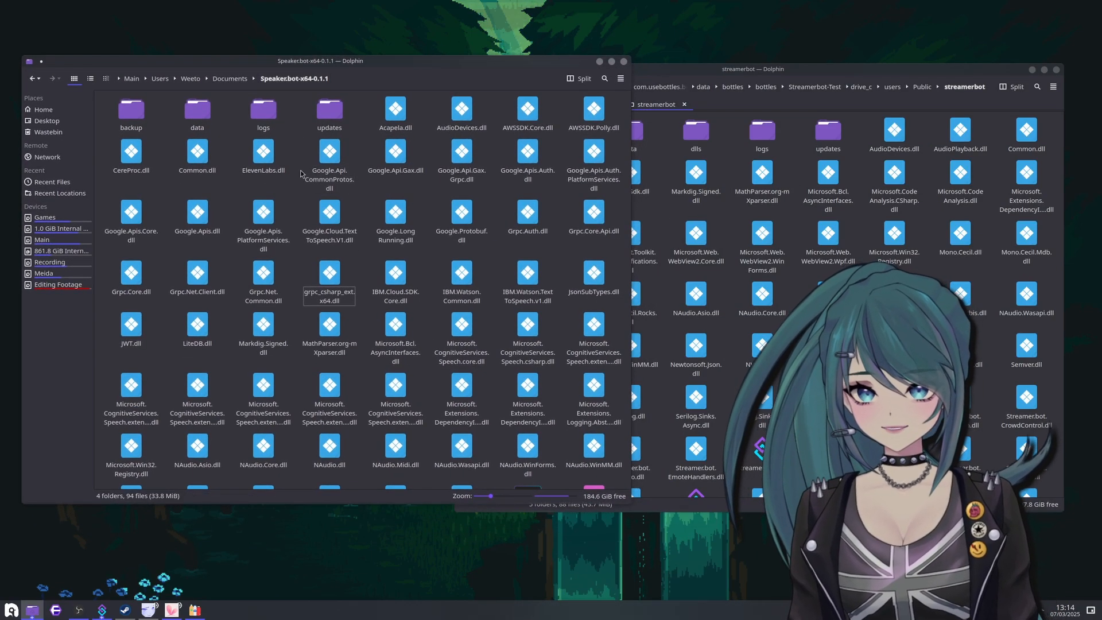
scroll(459, 298, down, 1)
scroll(459, 297, down, 4)
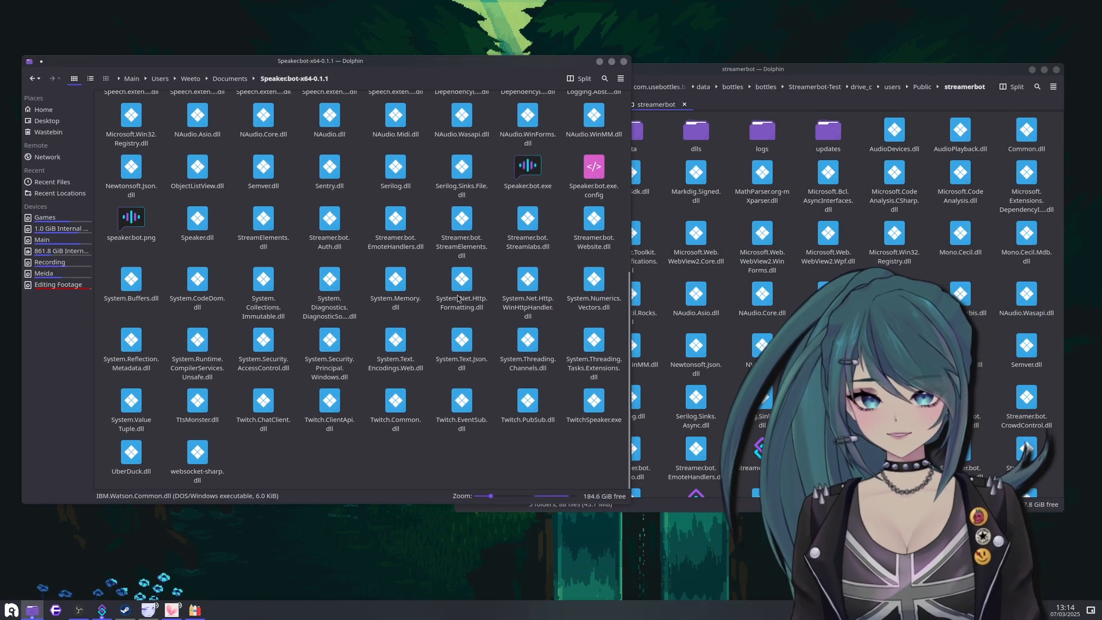
scroll(385, 264, up, 5)
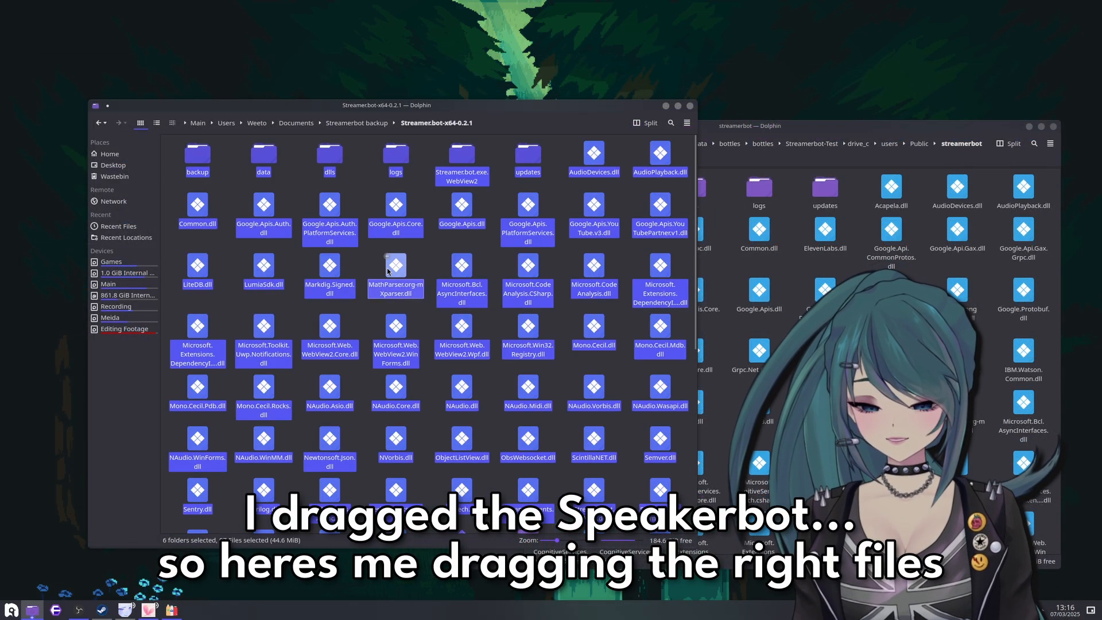
Copy the Streamer.bot-x64-0.2.1 backup files into the bottle's streamerbot folder, merging folders and overwriting existing files, and close both file manager windows
drag(510, 110, 422, 98)
click(768, 136)
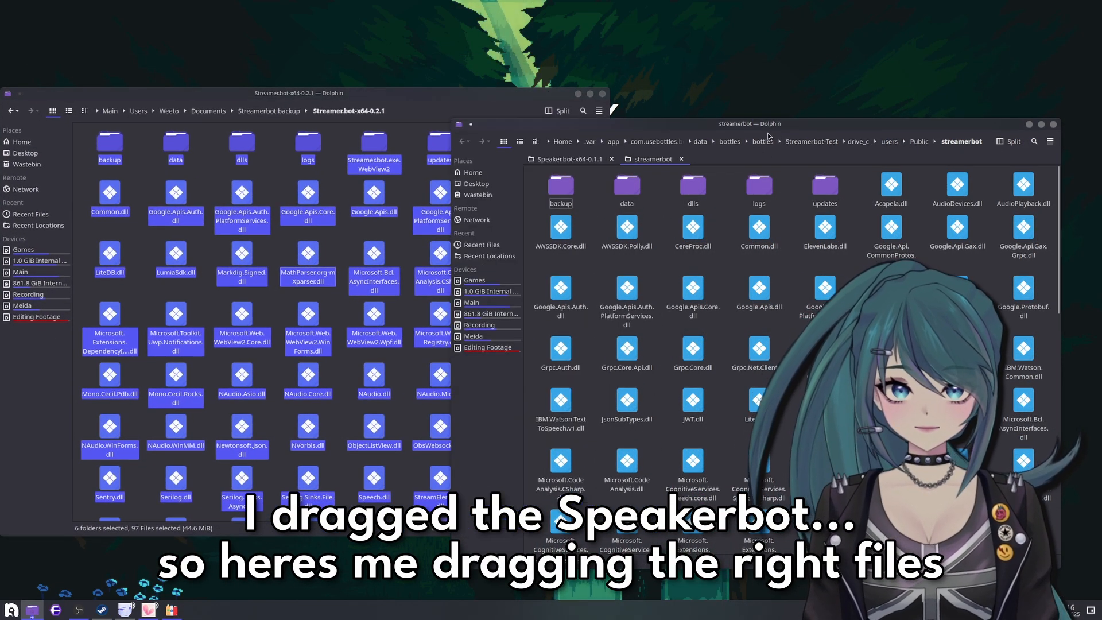
key(ctrl+v)
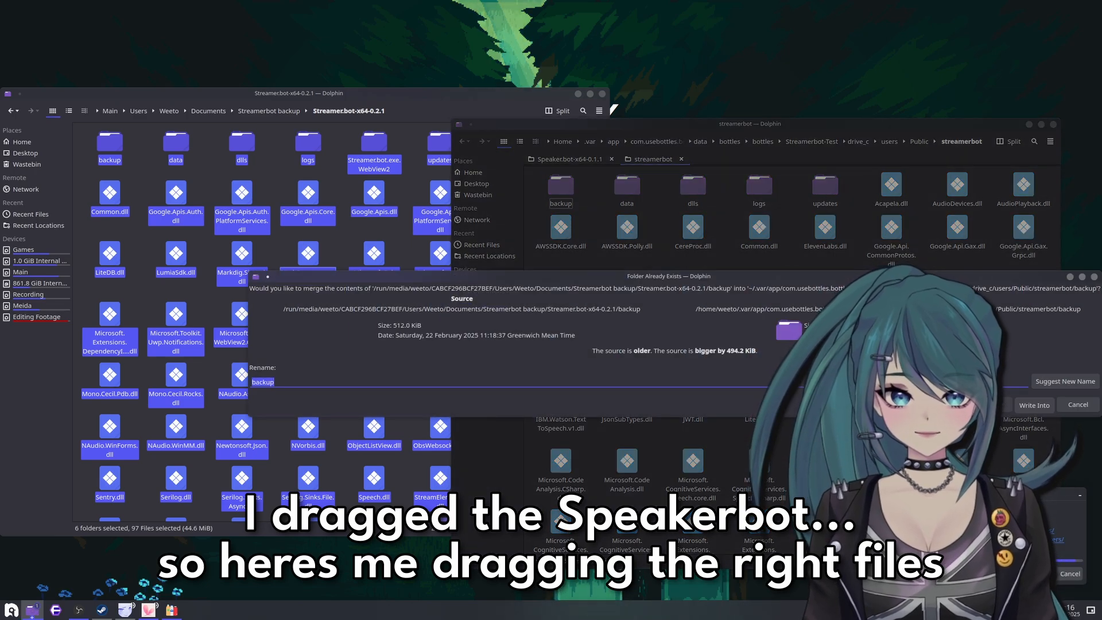
click(1025, 409)
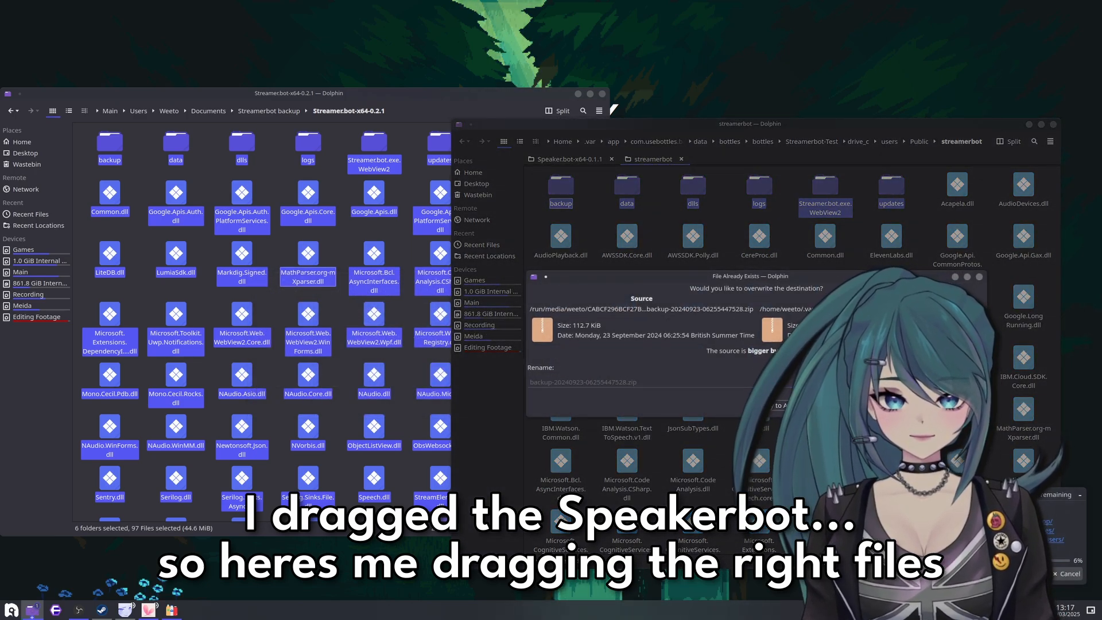
click(913, 405)
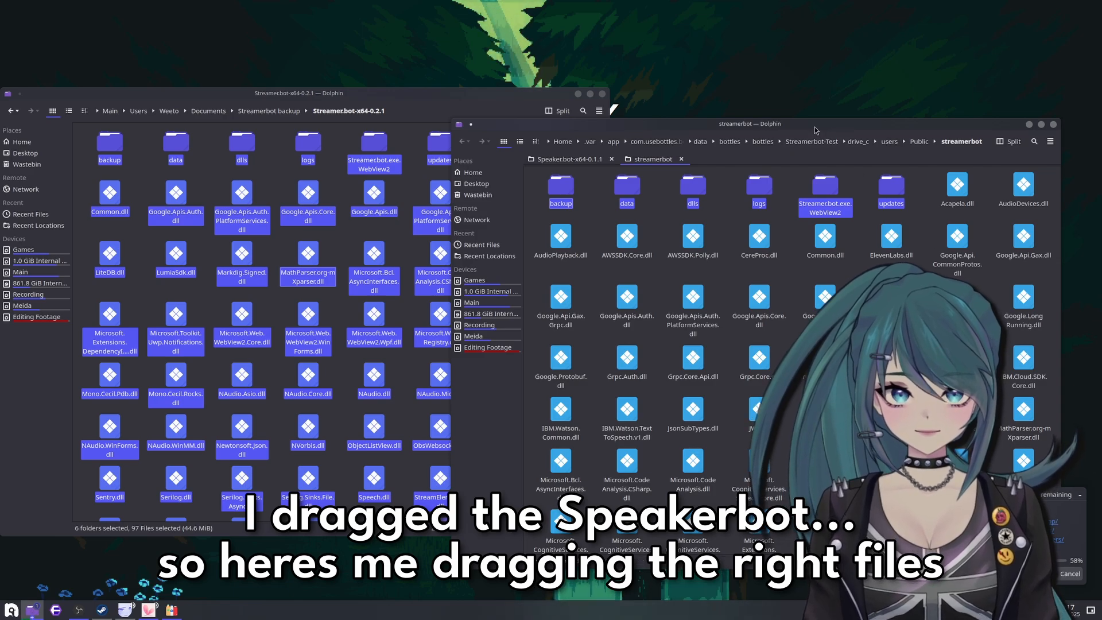
drag(815, 130, 694, 65)
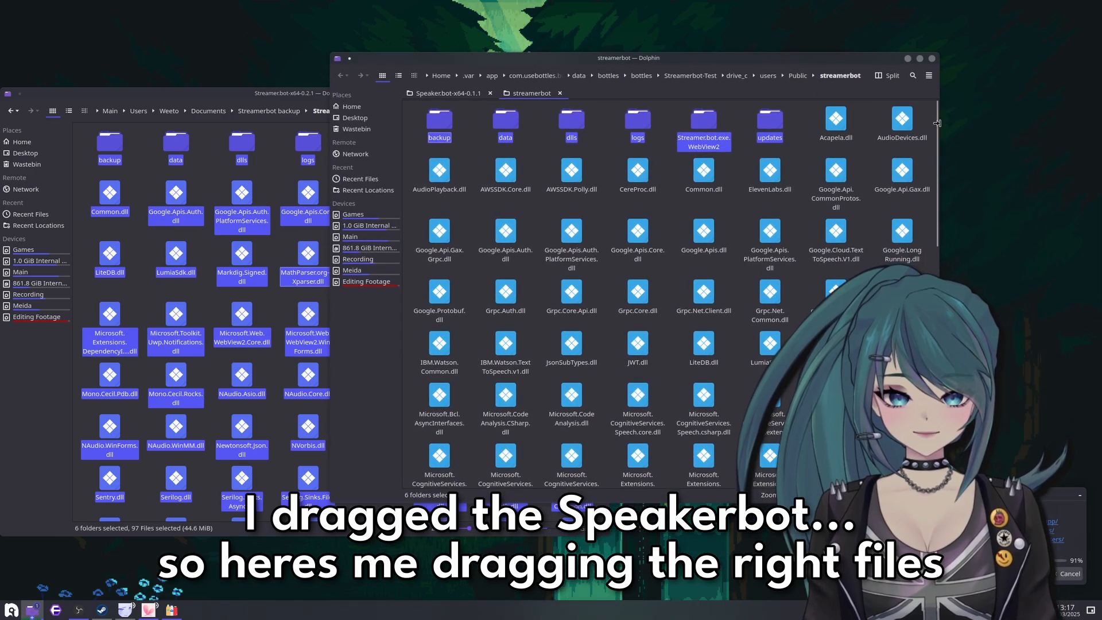
click(931, 59)
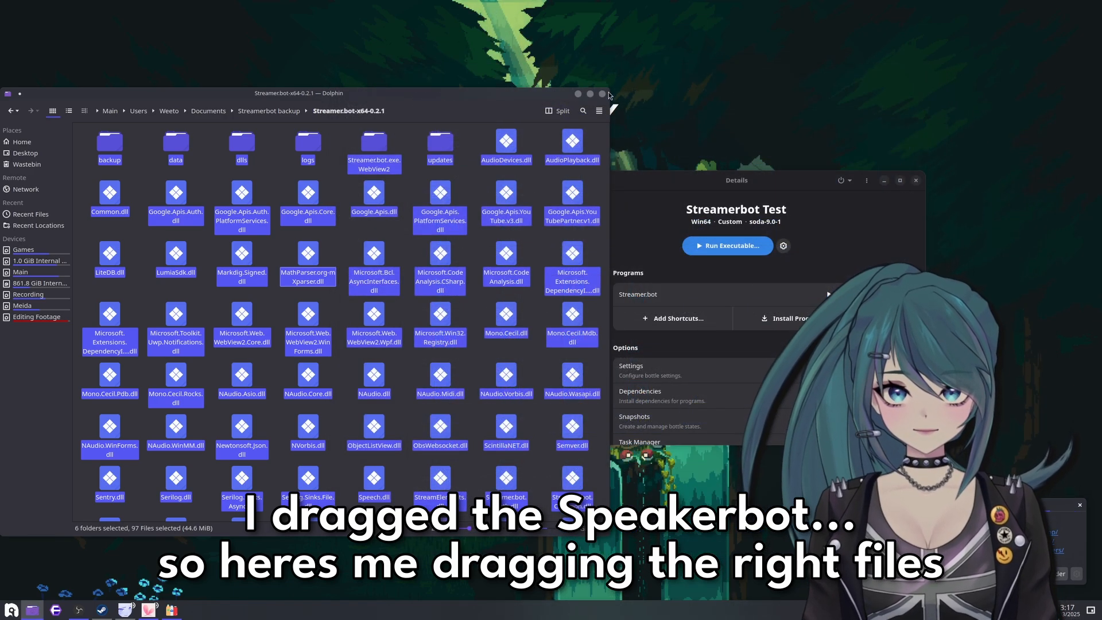
click(601, 95)
Relaunch Streamer.bot from the bottle, dismiss the VTubeStudio authentication error, and move its window over the bottle details
drag(706, 177, 559, 151)
click(682, 273)
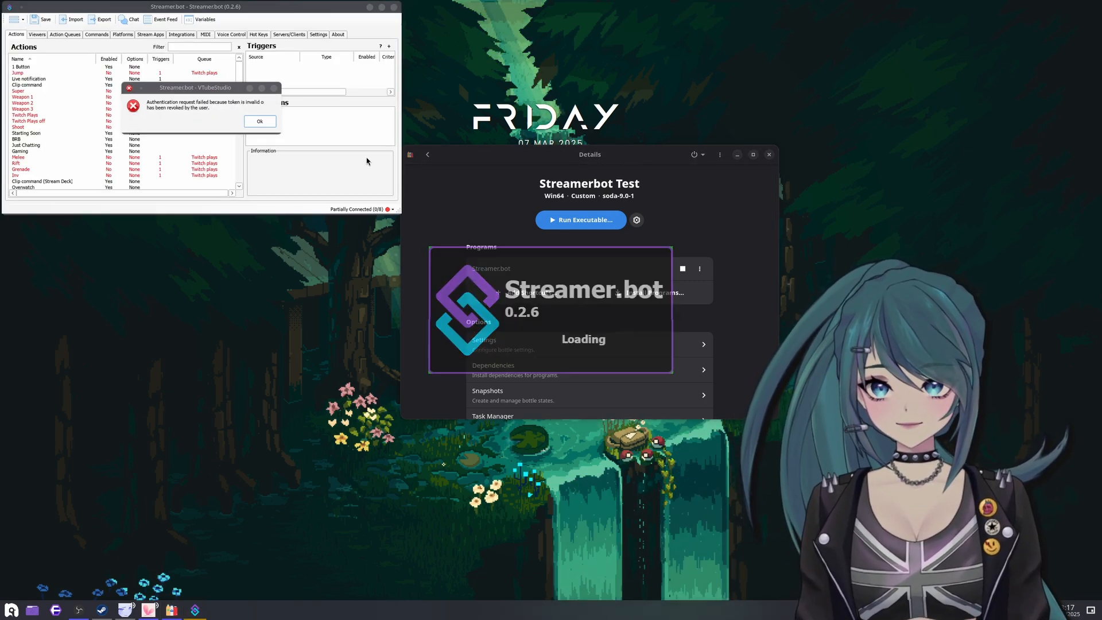
click(261, 123)
drag(217, 7, 586, 141)
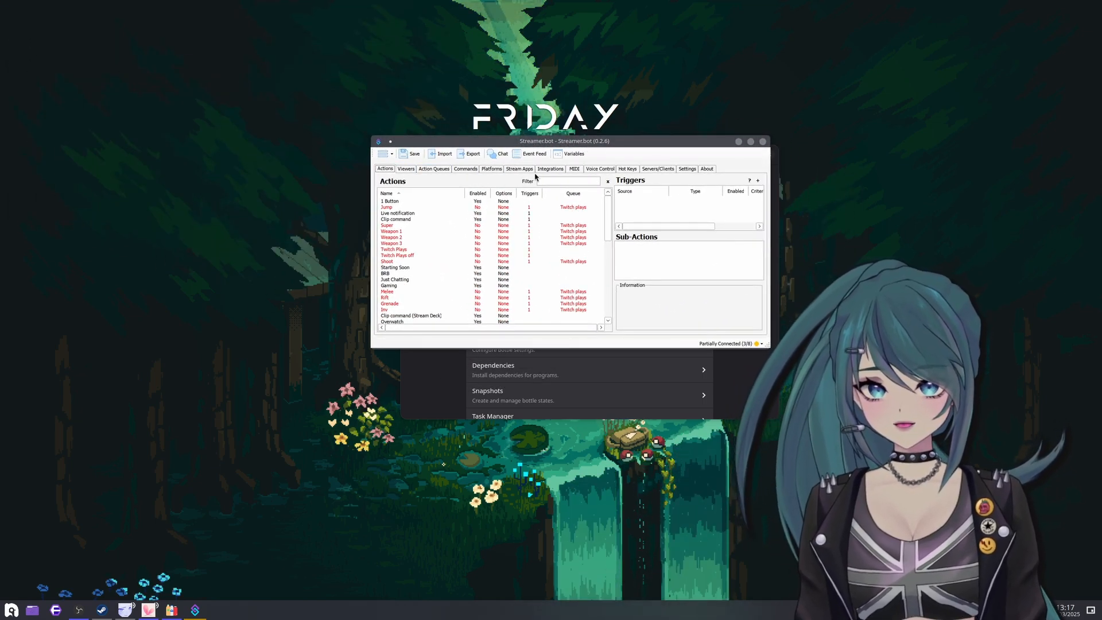
Check Streamer.bot's integrations and its OBS connection entry, and move the window lower on the desktop
click(542, 170)
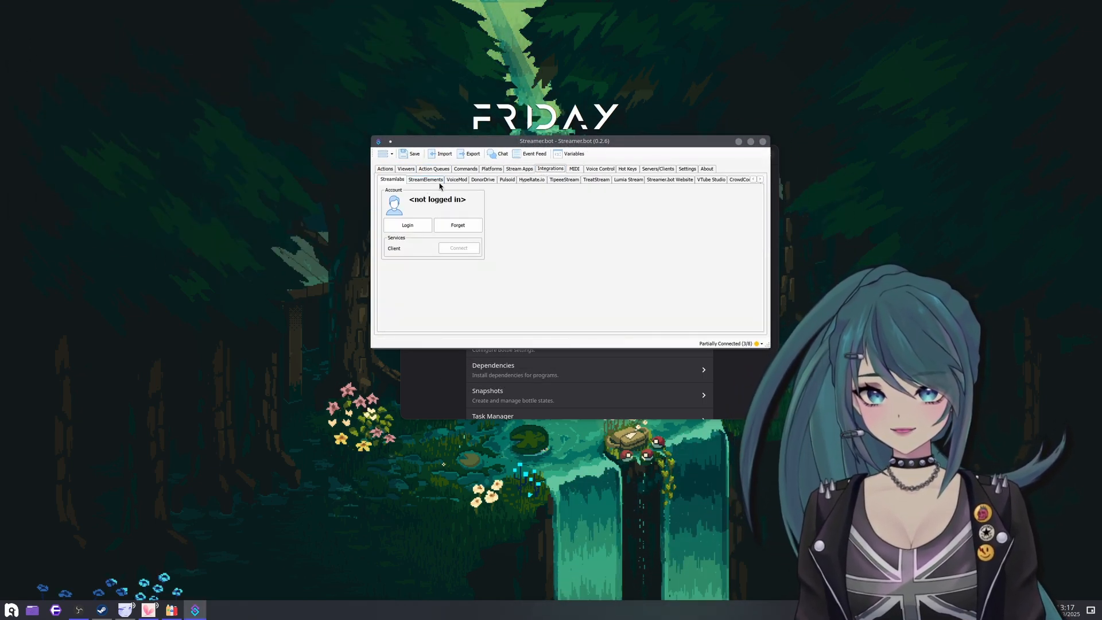
click(519, 170)
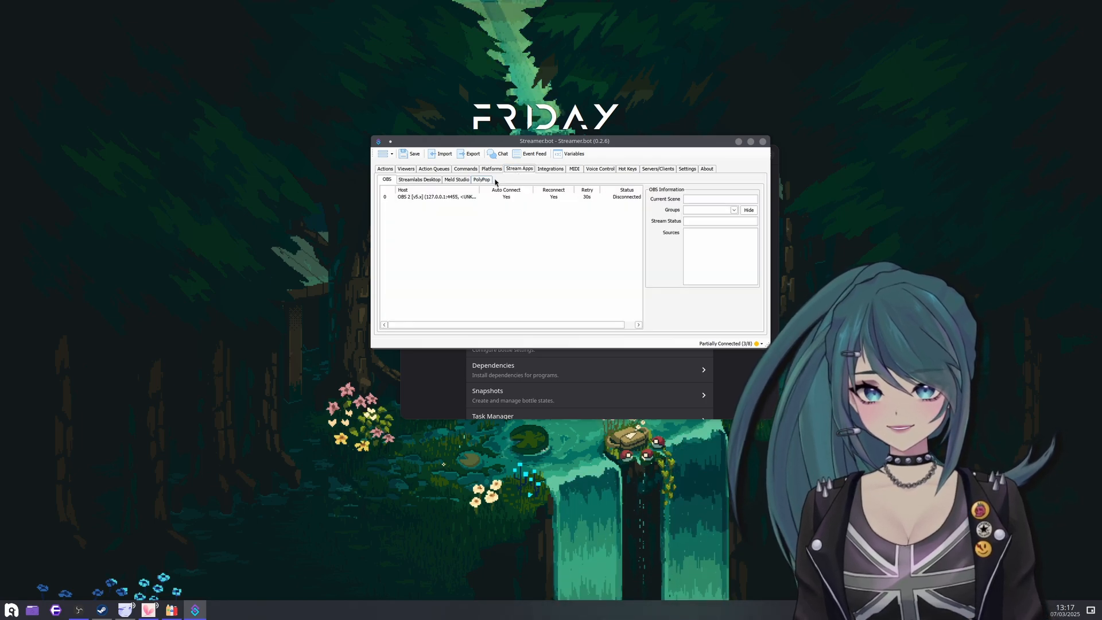
click(548, 197)
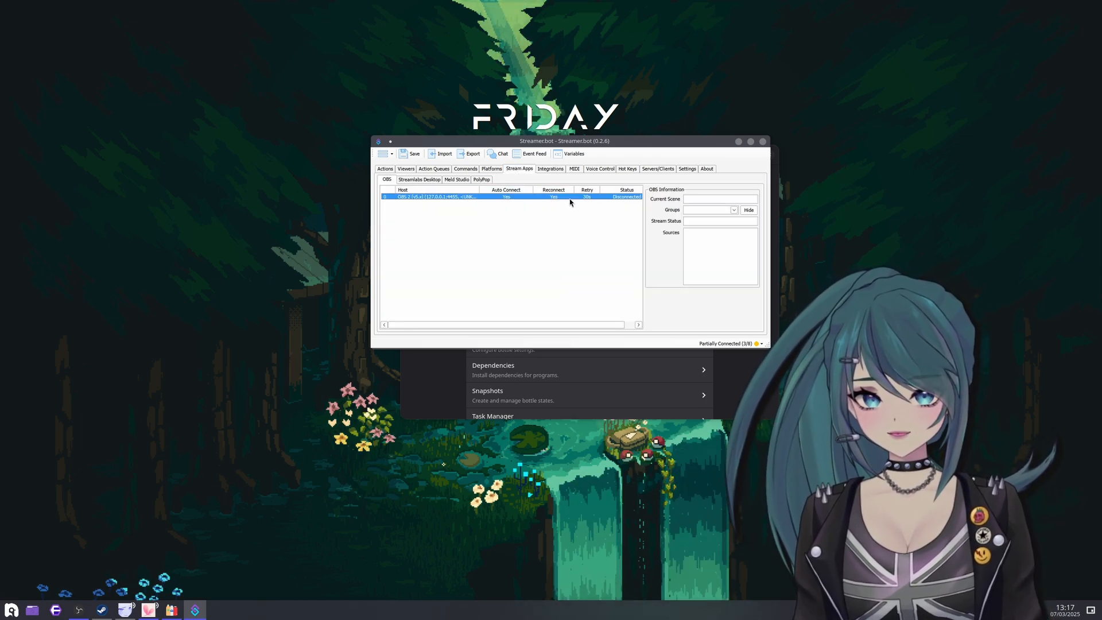
drag(505, 141, 490, 210)
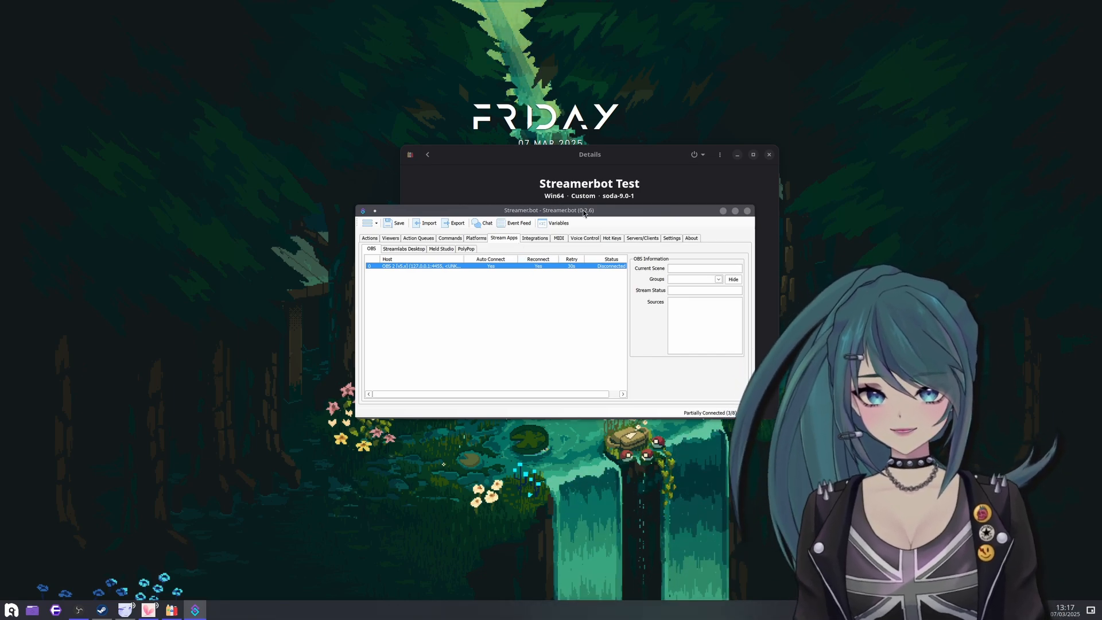
mouse_move(584, 212)
mouse_down()
mouse_move(629, 301)
mouse_move(620, 323)
mouse_move(589, 227)
mouse_up()
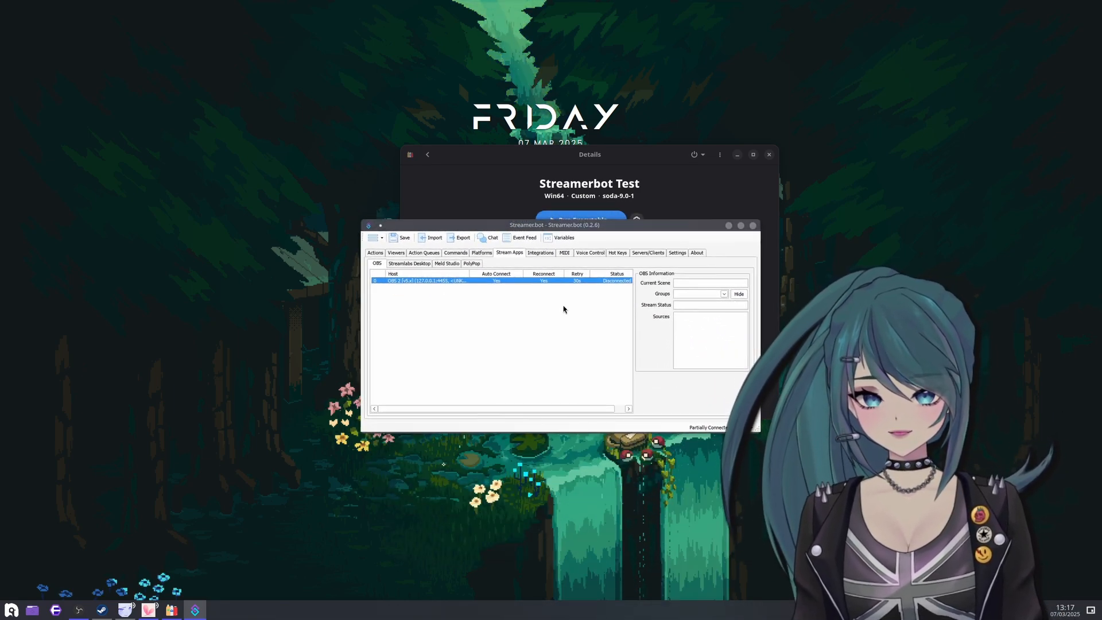
Check the connected Twitch accounts and the YouTube broadcasts among Streamer.bot's platforms
click(480, 253)
click(537, 275)
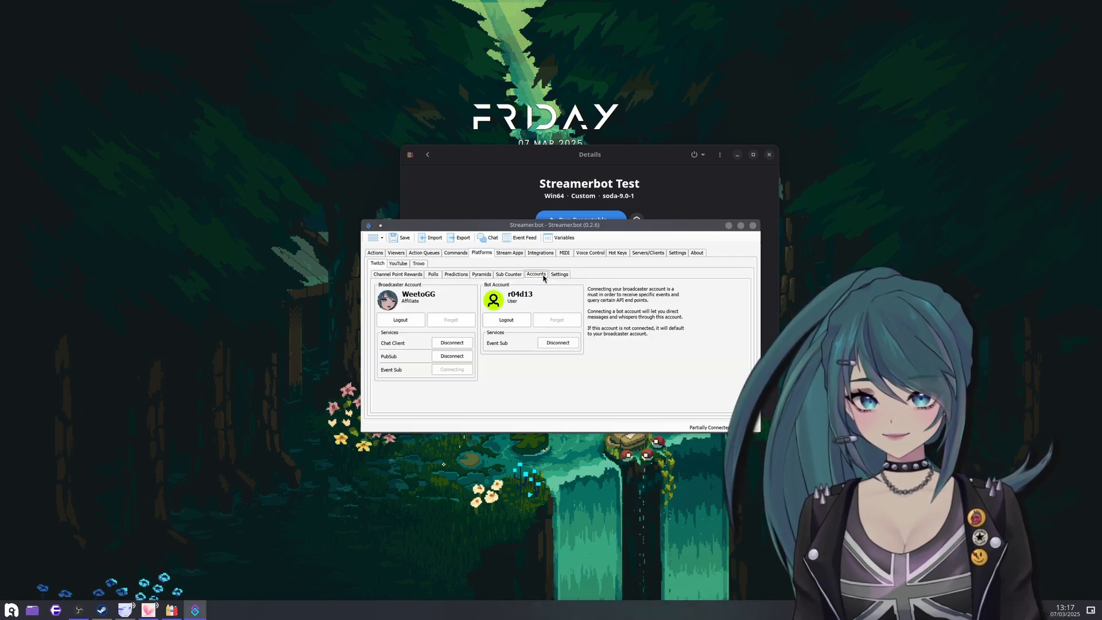
click(400, 265)
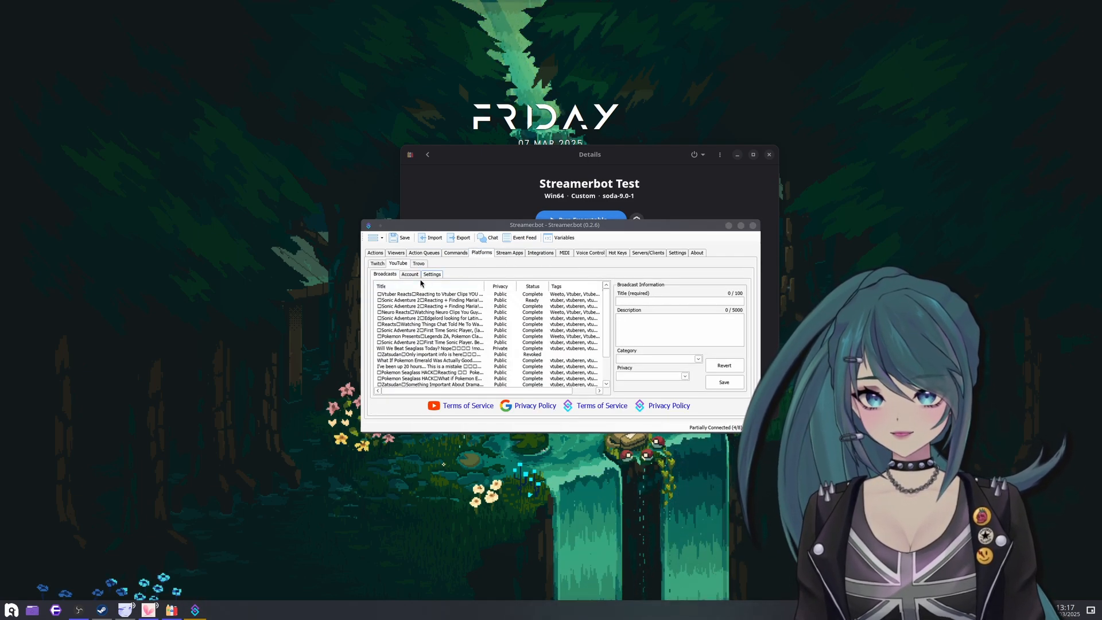
Check the imported actions, inspect the Just Chatting action's OBS scene and source filter sub-actions, and enlarge the window
click(376, 253)
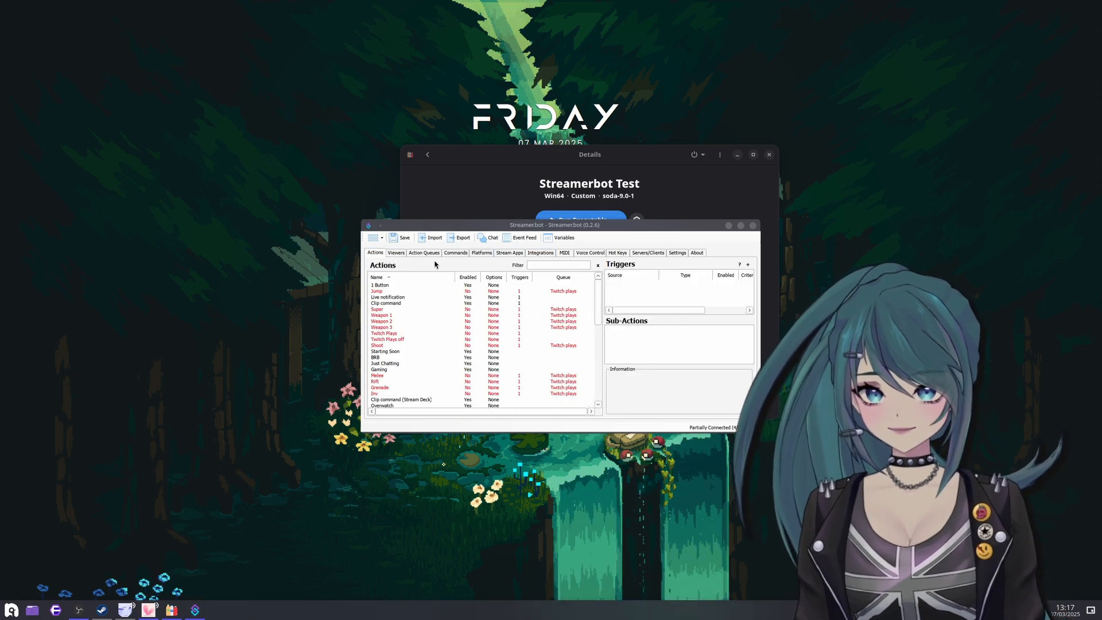
click(404, 352)
click(396, 364)
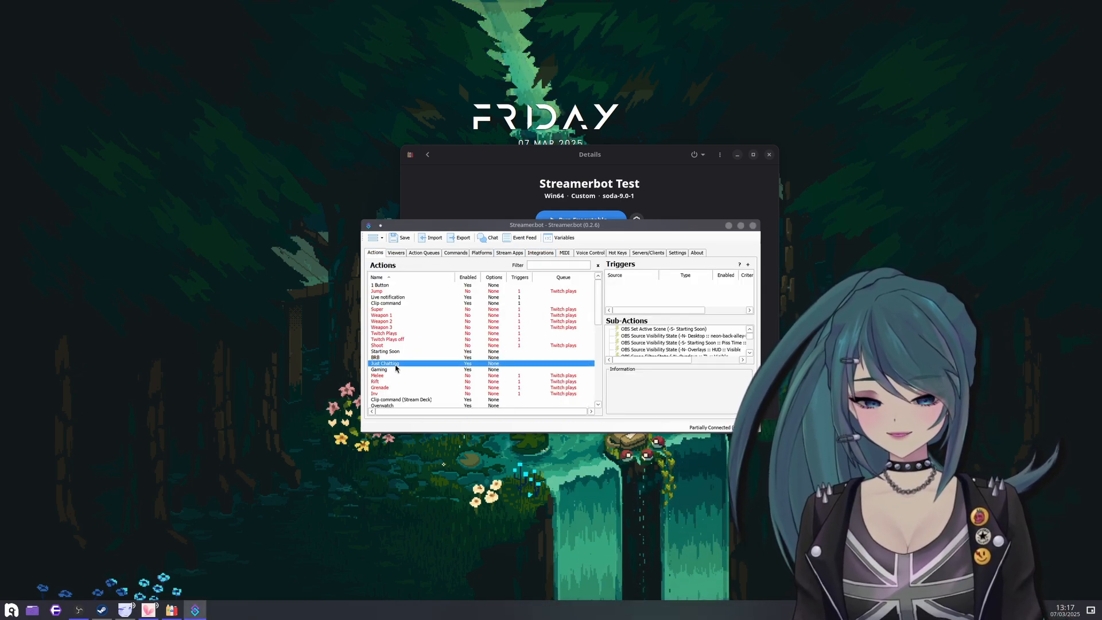
click(653, 330)
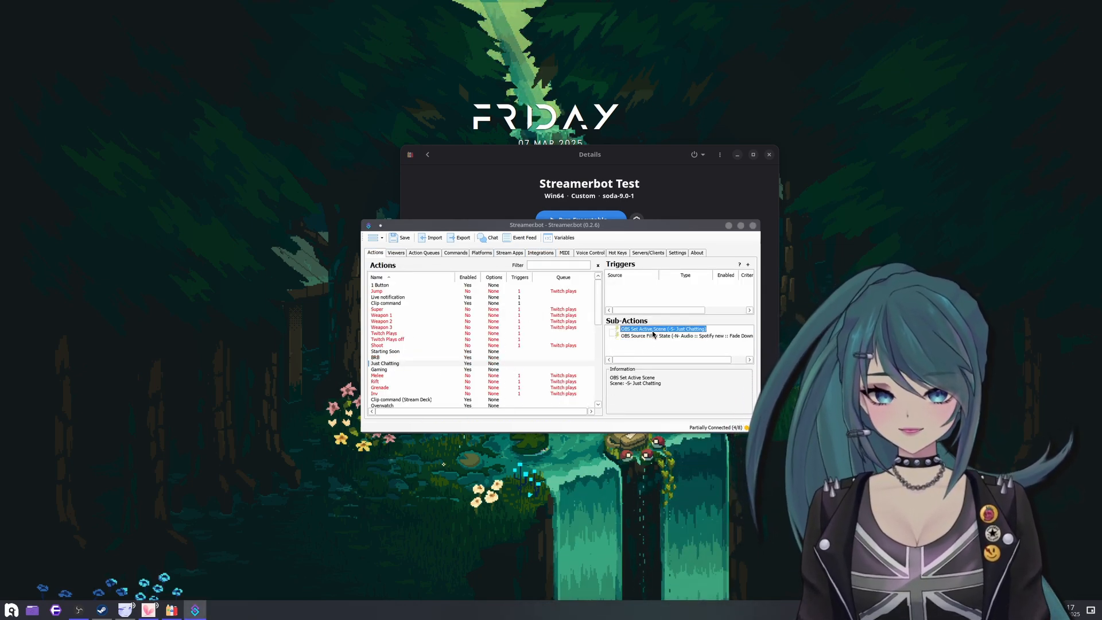
click(658, 336)
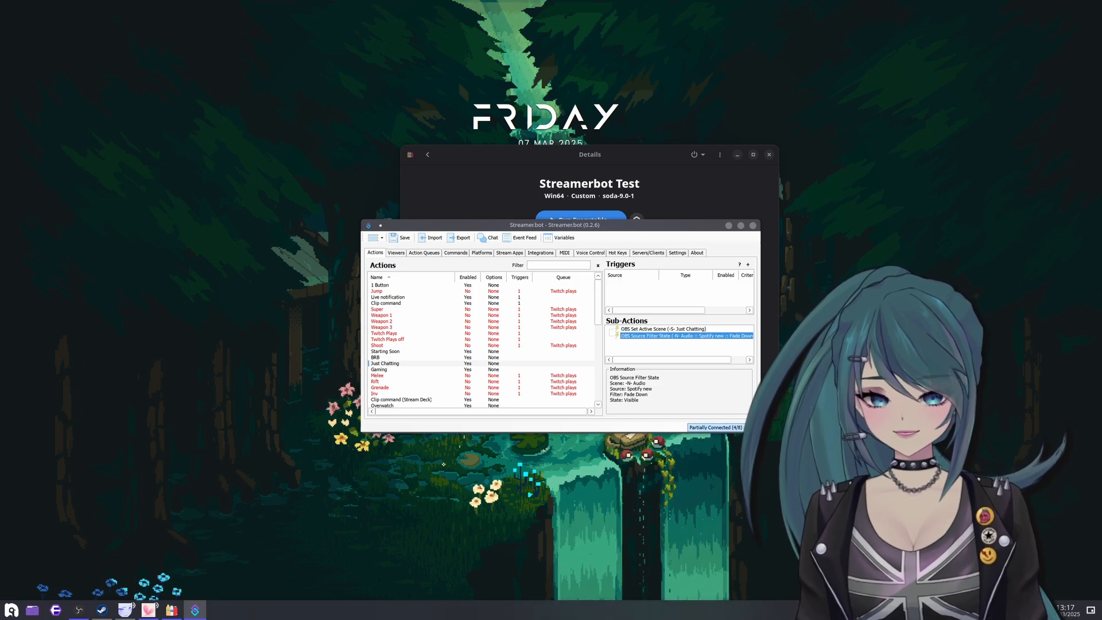
click(674, 355)
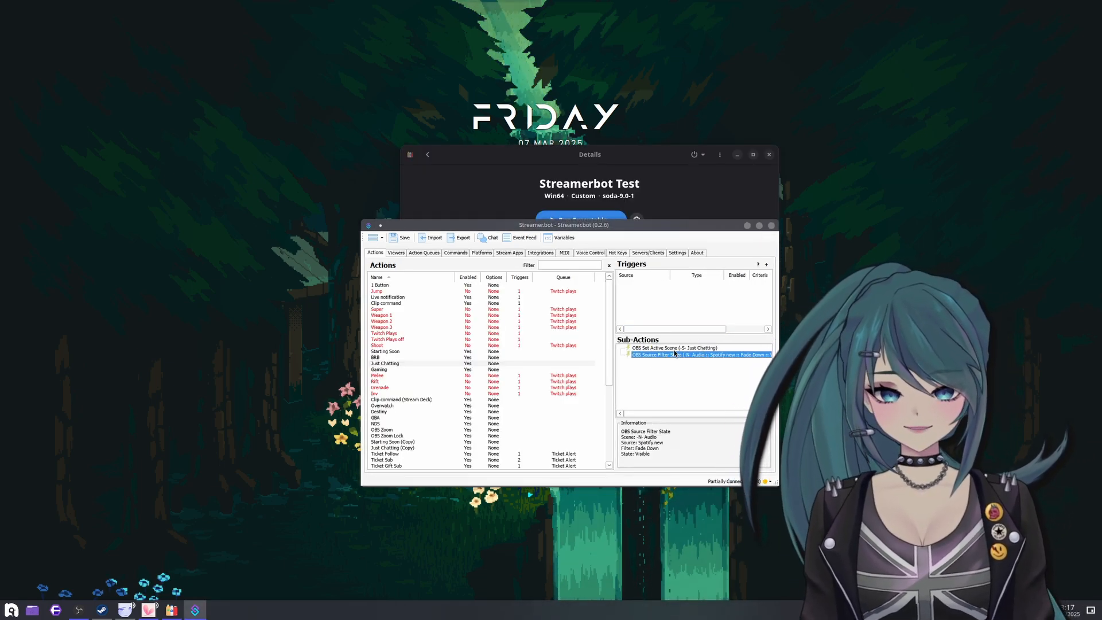
Alternate between Just Chatting's two OBS sub-actions, move the window over the desktop, and check further actions such as NDS
key(Up)
key(Down)
key(Up)
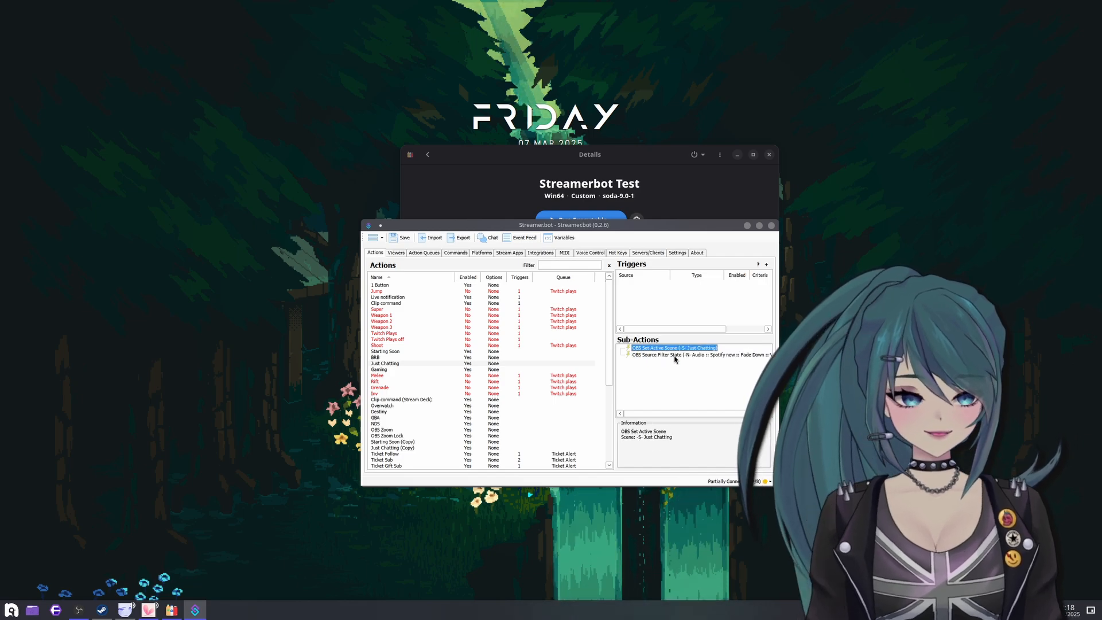
key(Down)
key(Up)
key(Down)
key(Up)
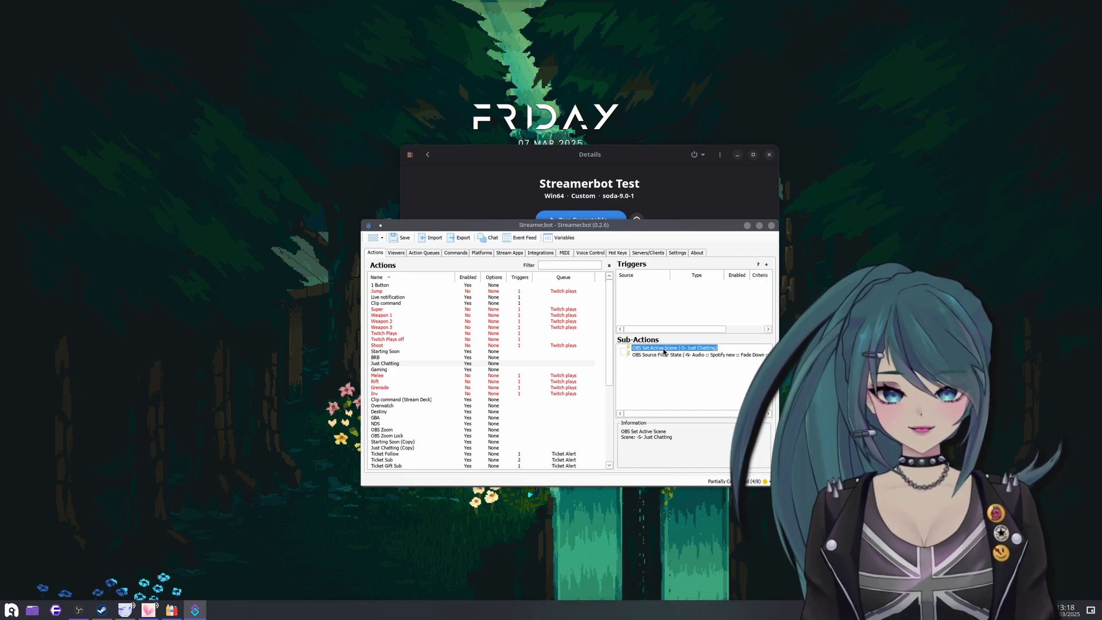
key(Down)
drag(595, 228, 463, 149)
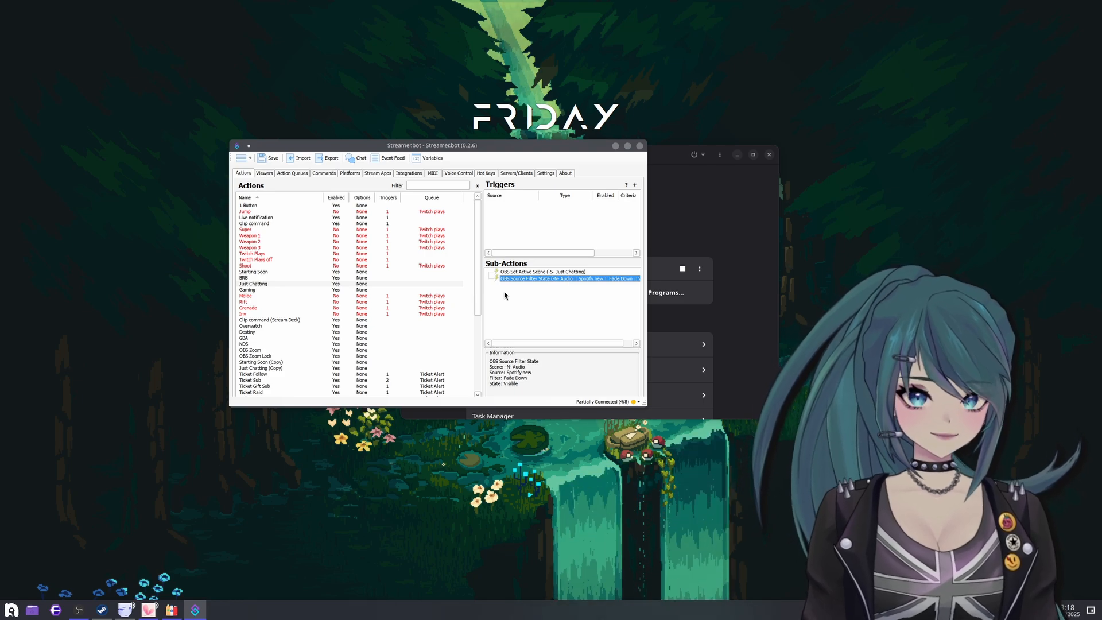
scroll(317, 350, down, 5)
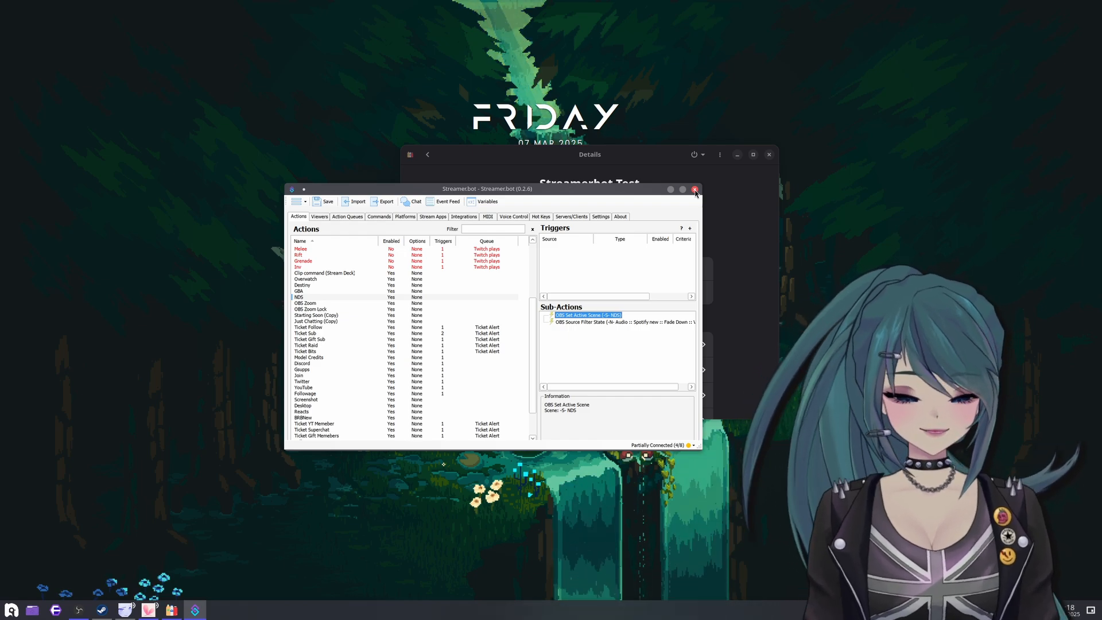
Close the test bottle's Streamer.bot, return to the bottle list in Bottles, and launch Streamer.bot from the Streamerbot bottle
click(695, 190)
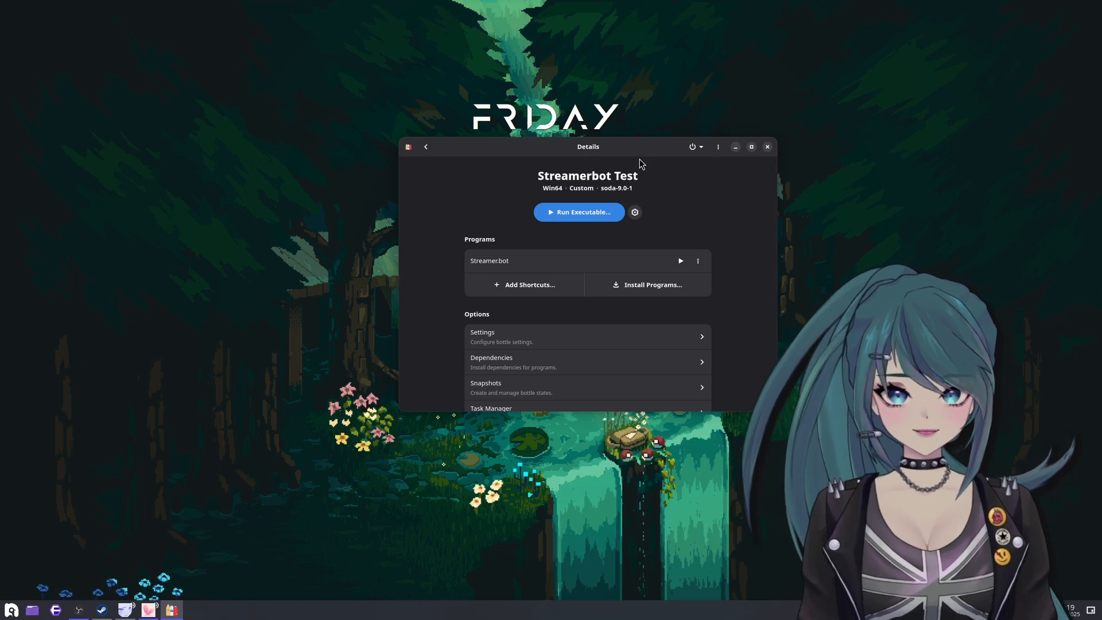
click(425, 147)
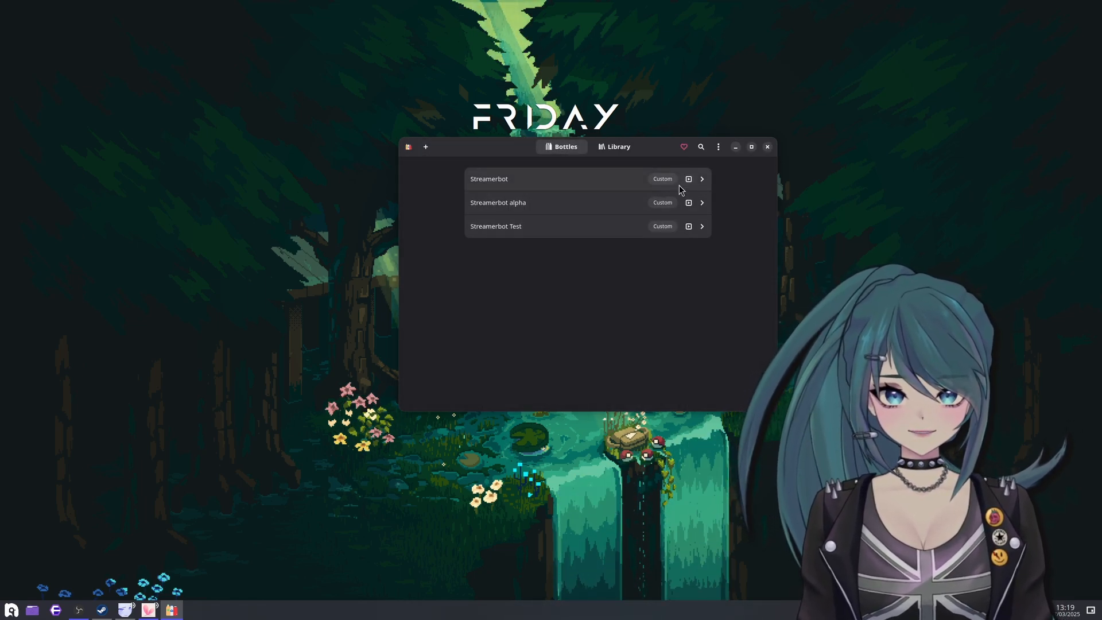
click(631, 182)
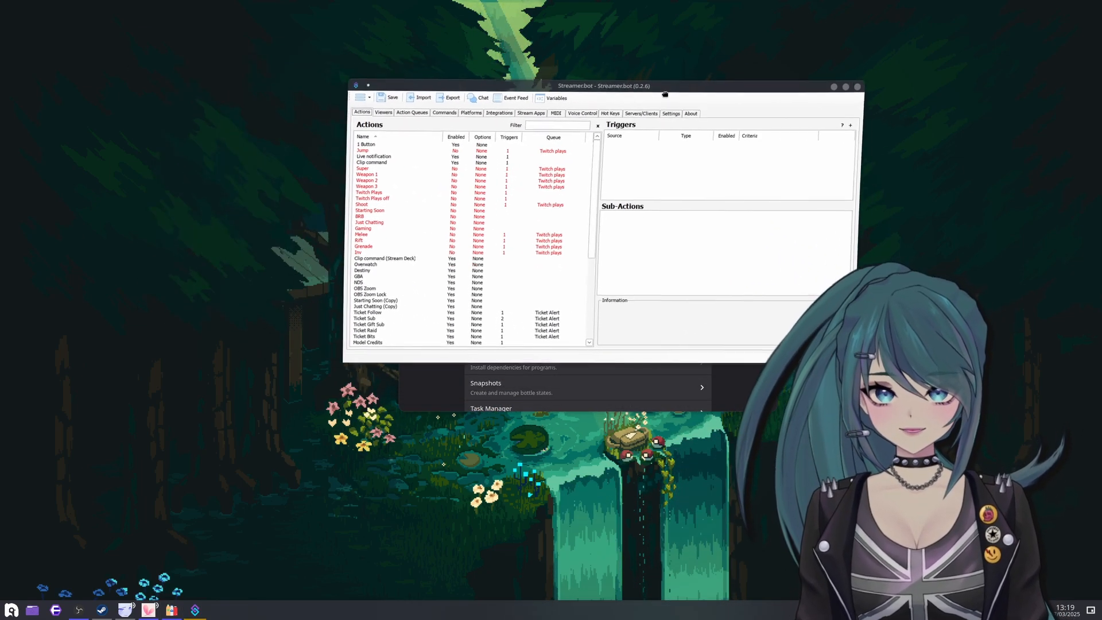
Check Streamer.bot's OBS connection among its stream apps, view the chat window, and minimize the chat
click(507, 117)
click(540, 116)
drag(620, 88, 577, 115)
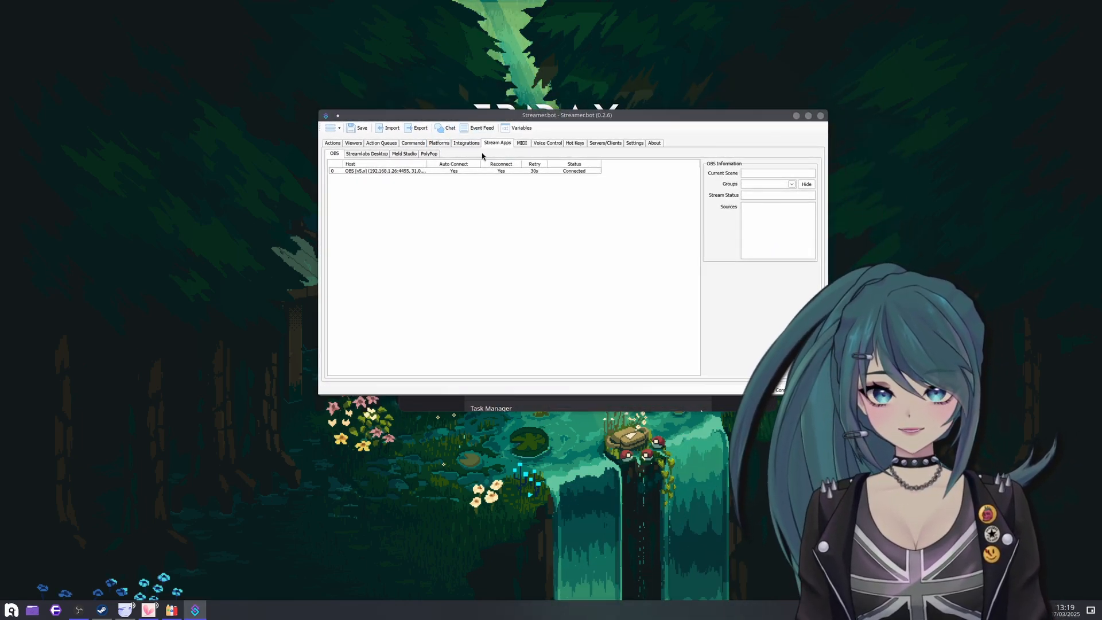
click(446, 127)
mouse_move(533, 74)
mouse_down()
mouse_move(582, 64)
mouse_move(546, 100)
mouse_move(476, 106)
mouse_move(438, 54)
mouse_move(525, 94)
mouse_move(521, 78)
mouse_up()
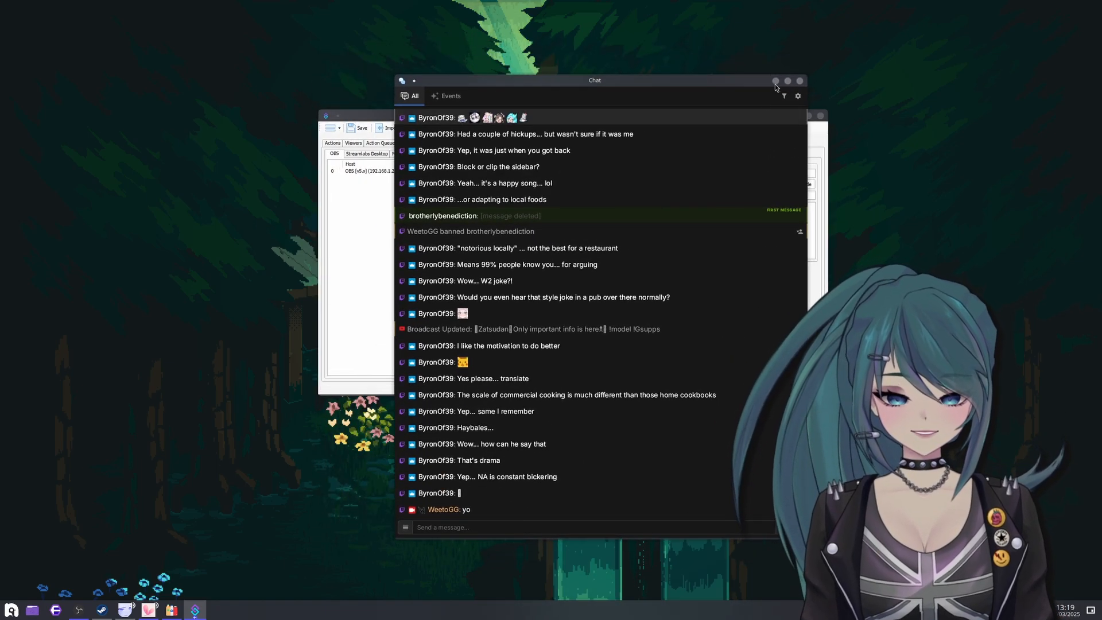
click(774, 84)
Move the Streamer.bot window aside and minimize the Bottles window behind it
drag(600, 114, 783, 109)
click(484, 149)
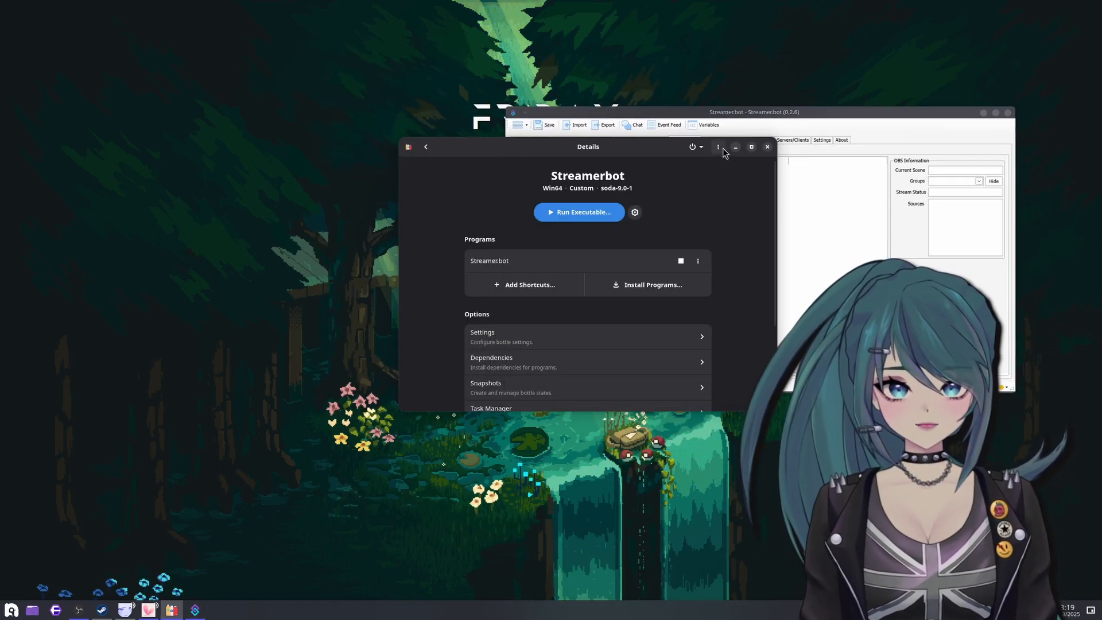
click(735, 147)
Launch OpenDeck by searching the installed applications for "open", enlarge its window, and place it beside Streamer.bot
key(super)
text(open)
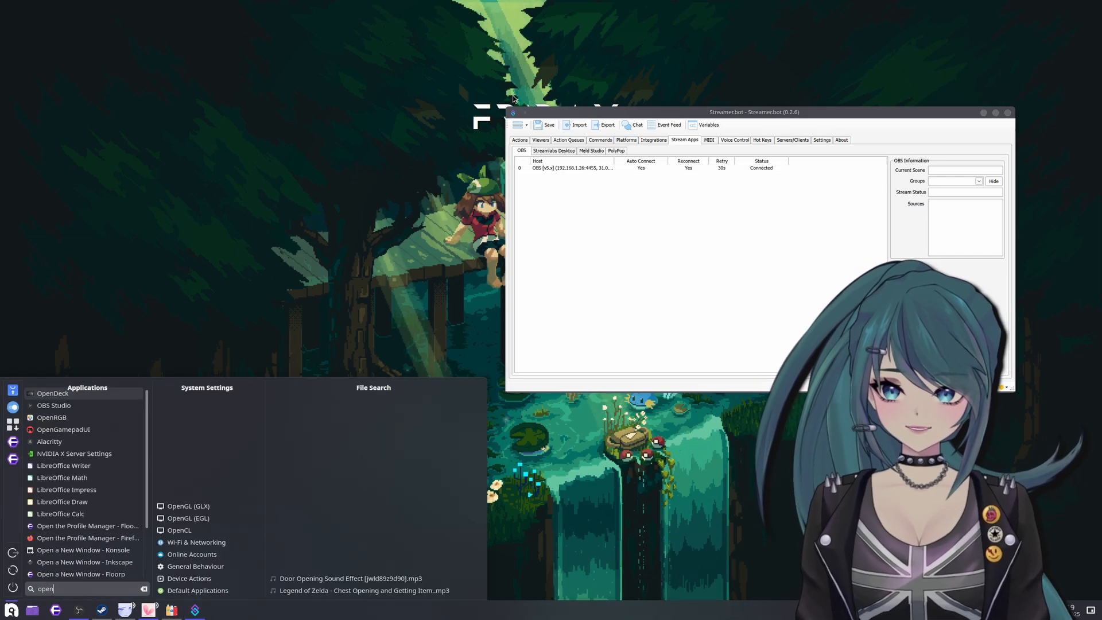
key(Return)
drag(593, 193, 354, 146)
click(613, 365)
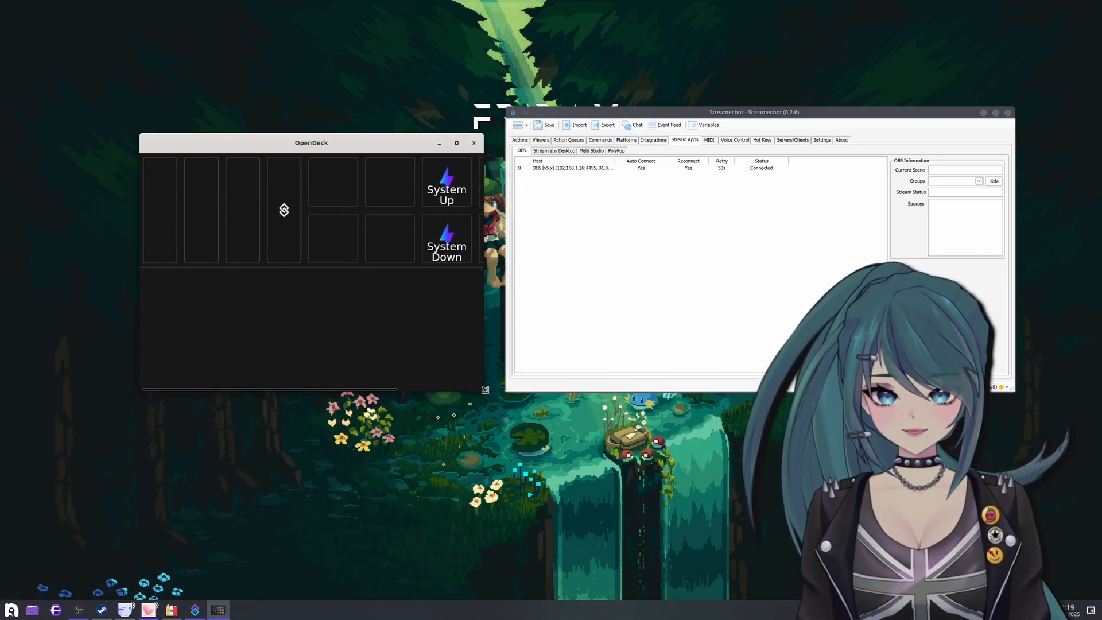
drag(484, 391, 615, 432)
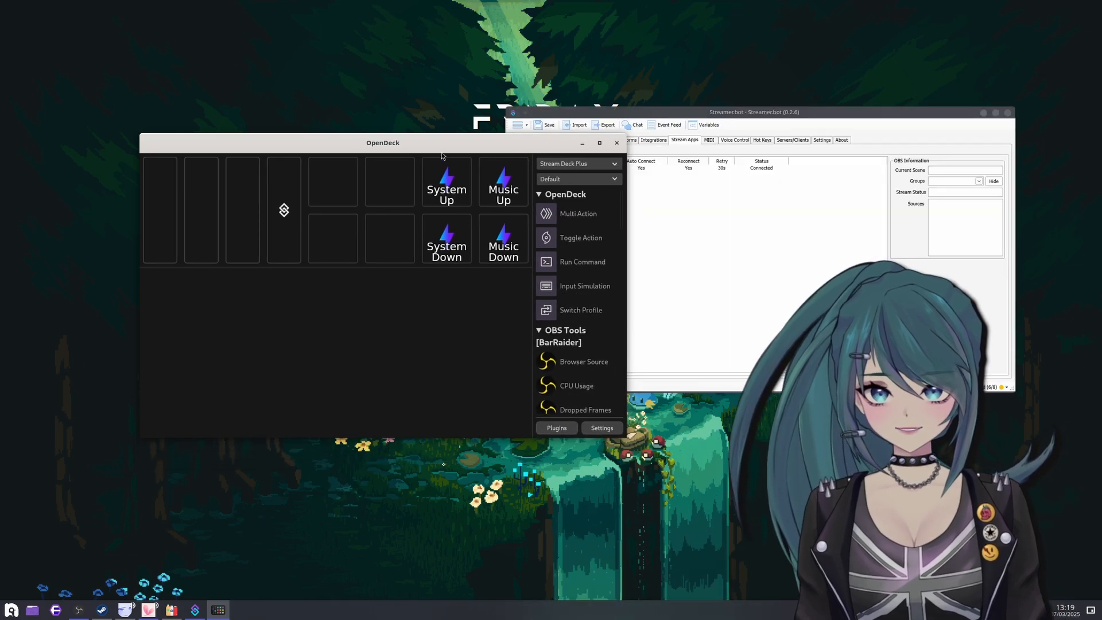
drag(402, 143, 302, 120)
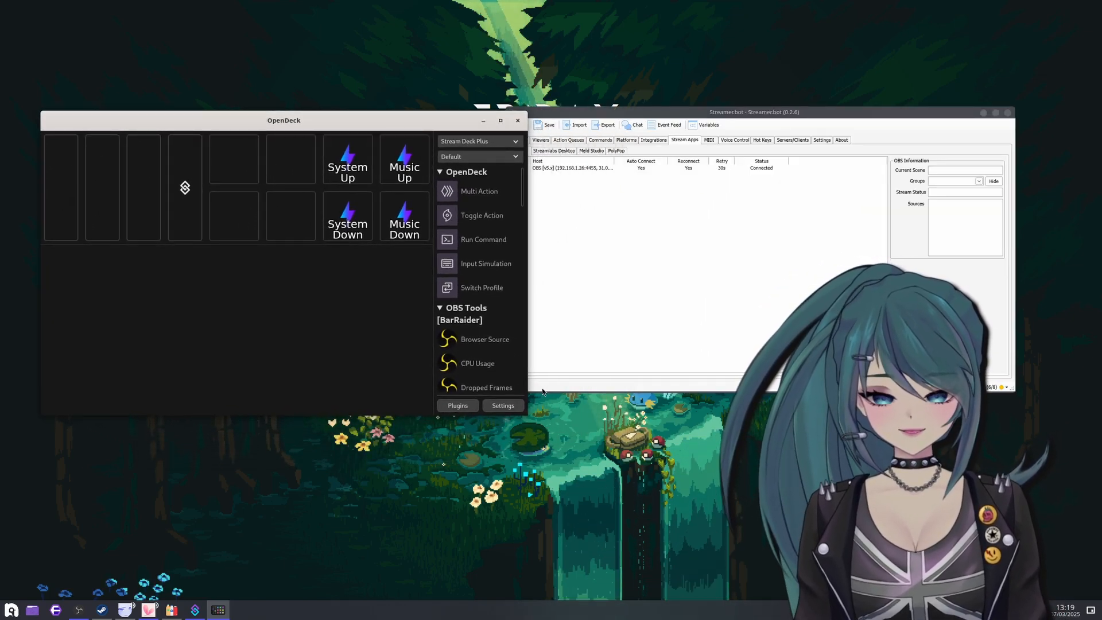
Switch OpenDeck's device from Stream Deck Plus to Stream Deck and move its window higher on the desktop
click(479, 141)
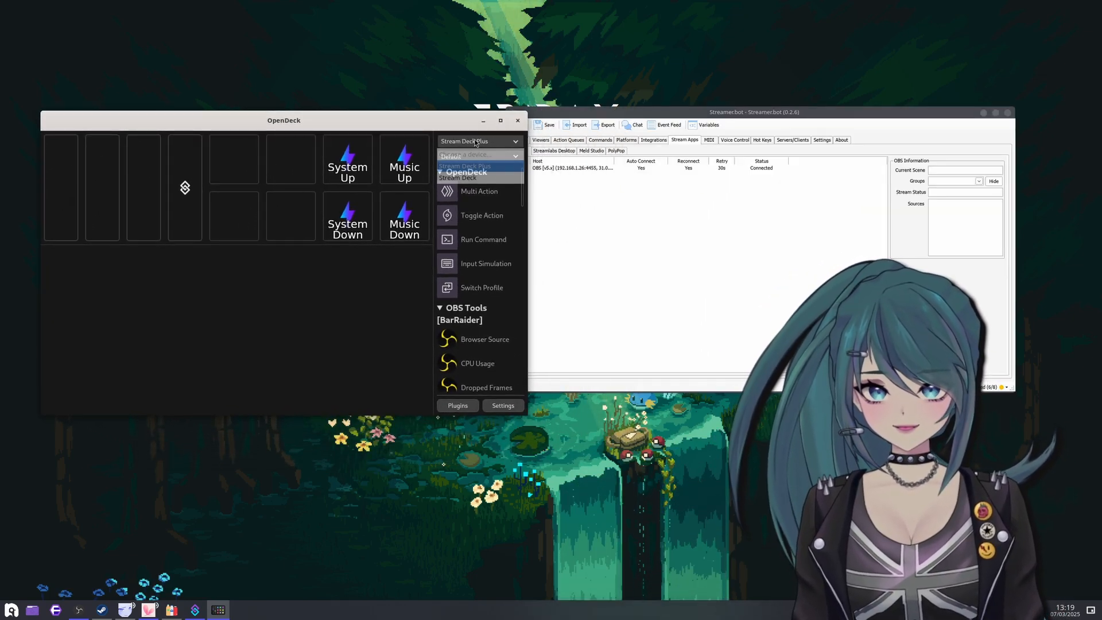
click(476, 169)
mouse_move(355, 119)
mouse_down()
mouse_move(363, 113)
mouse_move(339, 116)
mouse_up()
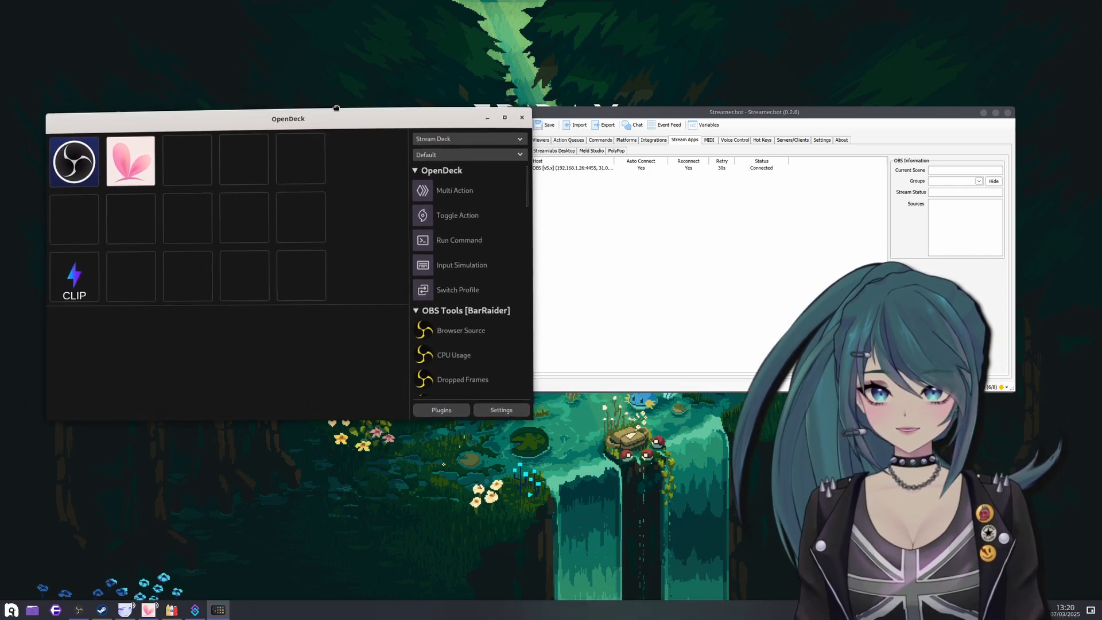
mouse_move(336, 107)
mouse_down()
mouse_move(339, 118)
mouse_move(349, 105)
mouse_up()
Browse OpenDeck's action list for the Streamer.bot and VTubeStudio actions, collapsing the OBS Tools and Streamer.bot categories
click(453, 284)
drag(528, 199, 529, 251)
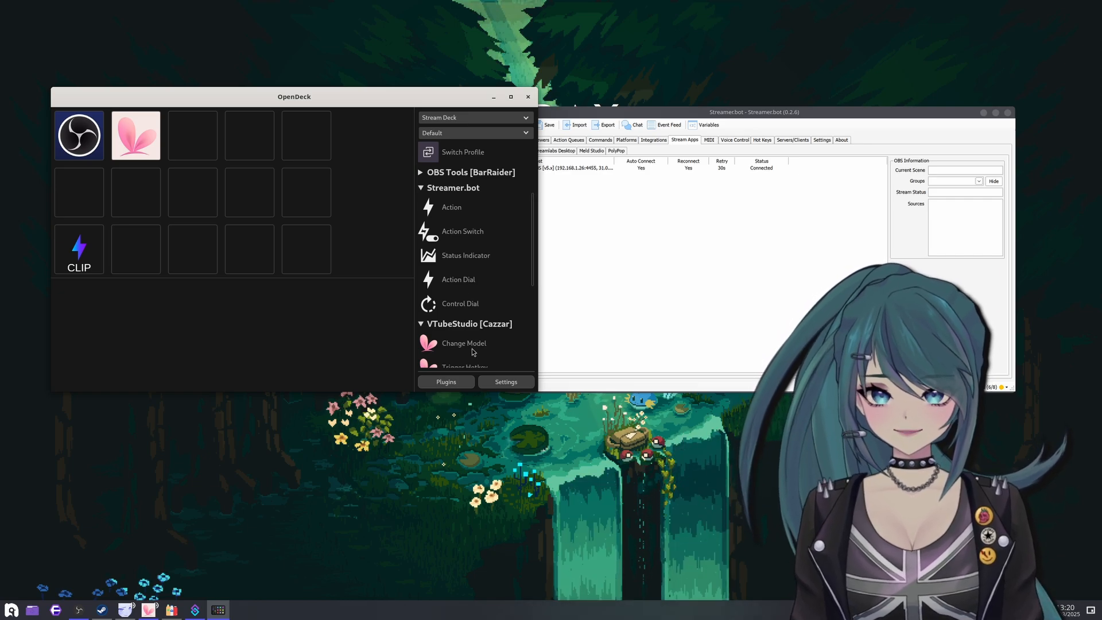
scroll(472, 351, up, 3)
click(453, 264)
scroll(459, 298, down, 2)
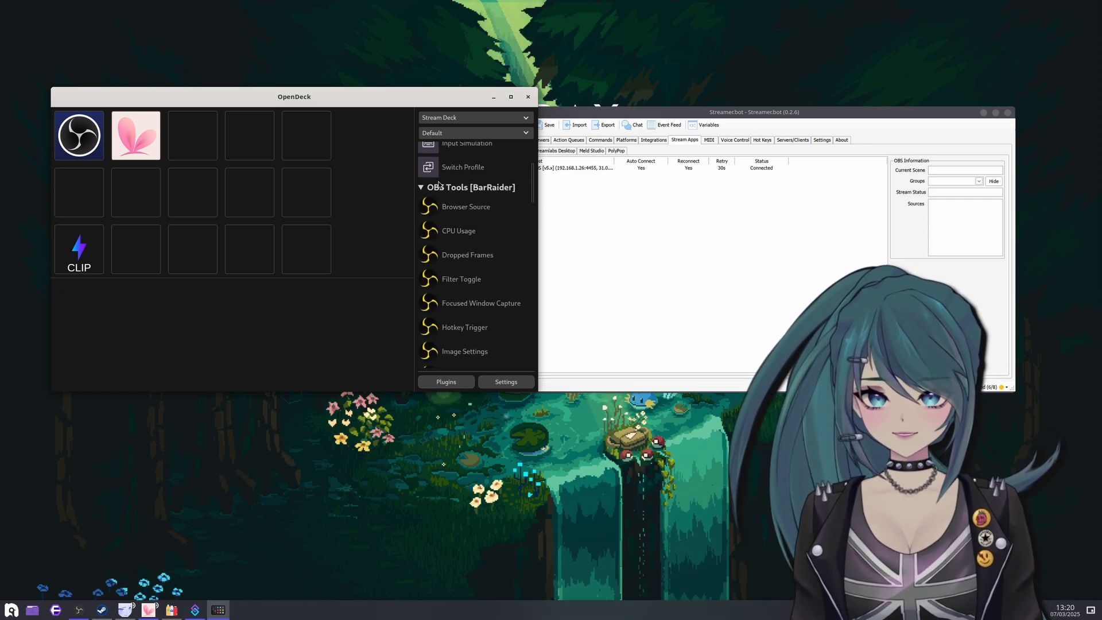
click(421, 188)
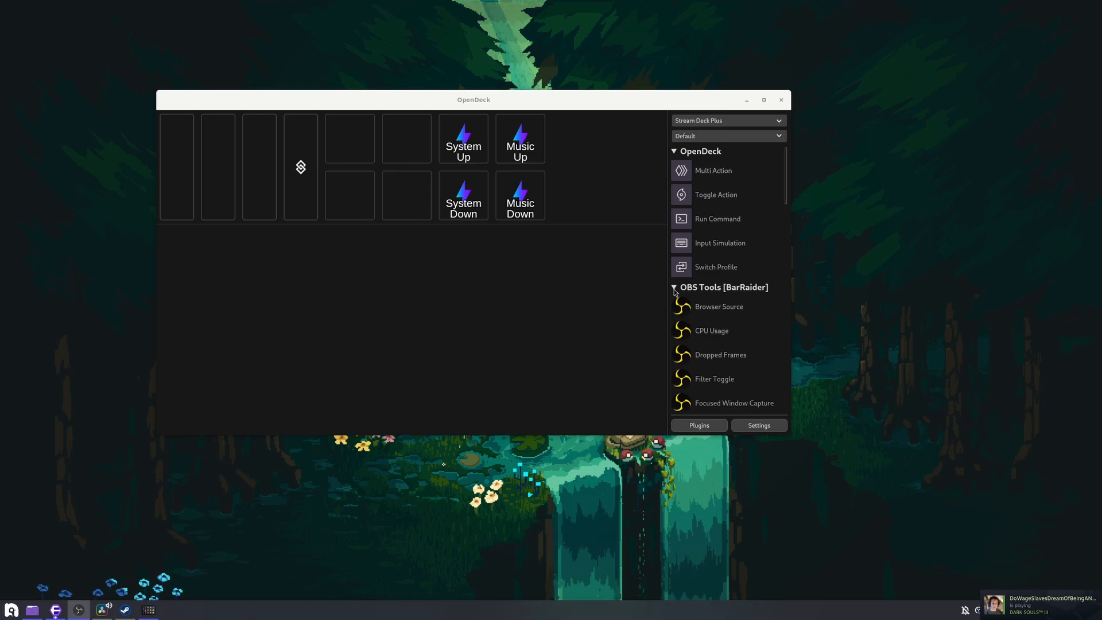
click(673, 289)
click(673, 304)
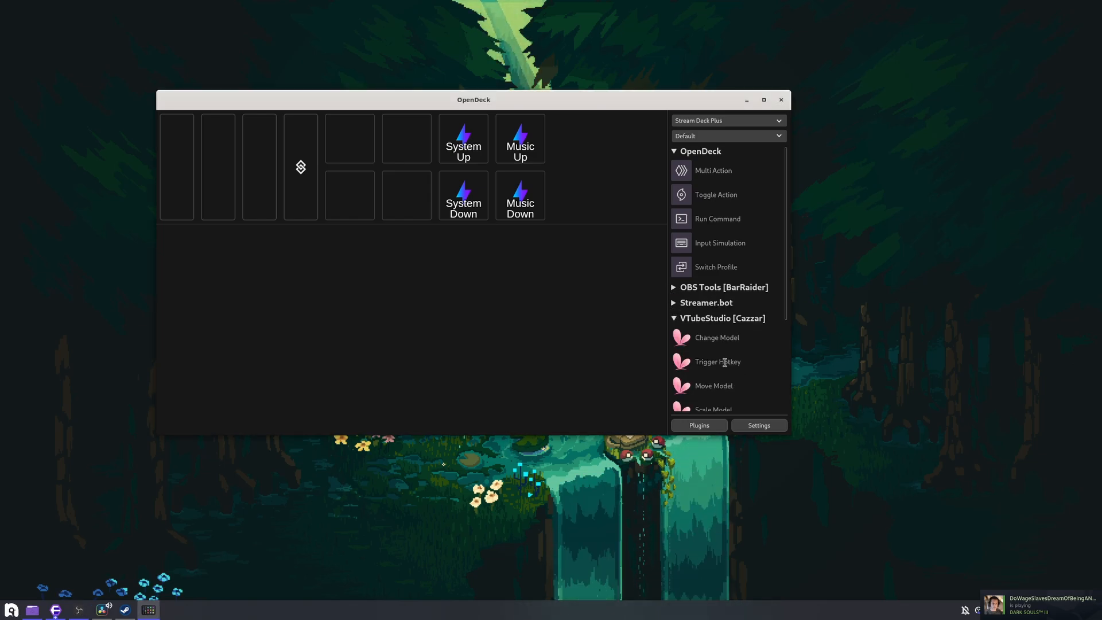
Search OpenDeck's plugin store for "streame", load the Elgato App Store archive list, and install the Streamer.Bot plugin
click(699, 427)
text(streame)
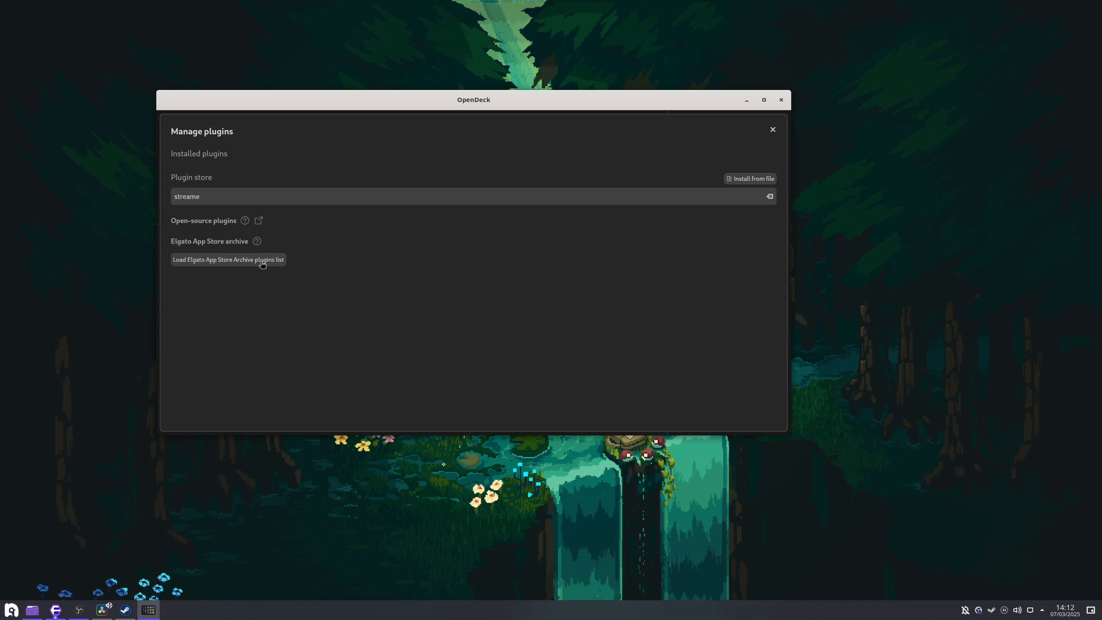
click(254, 258)
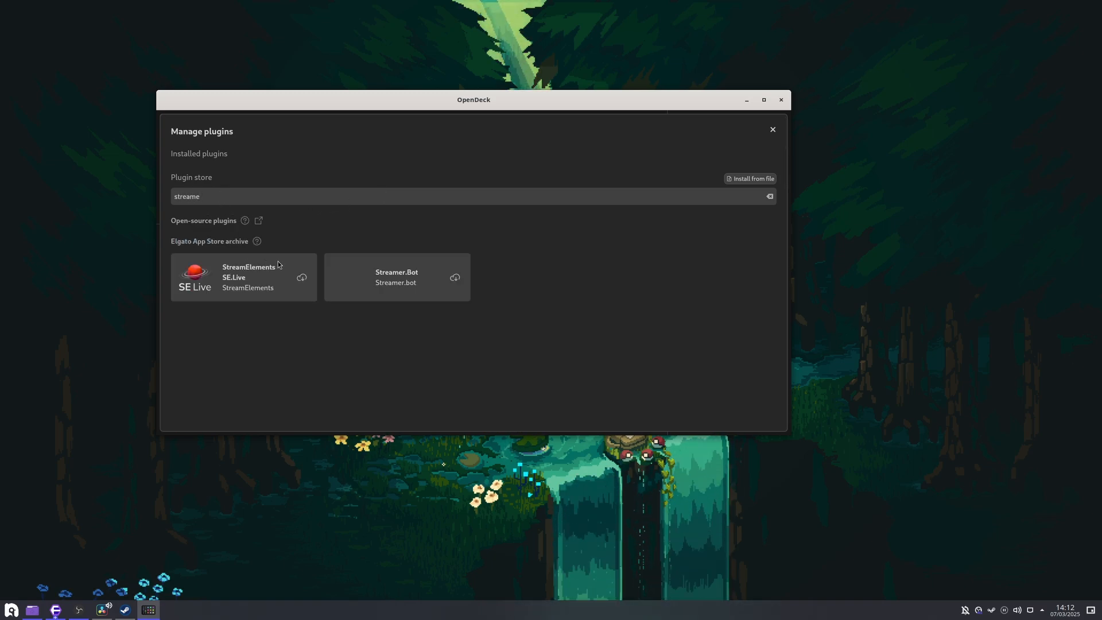
click(456, 279)
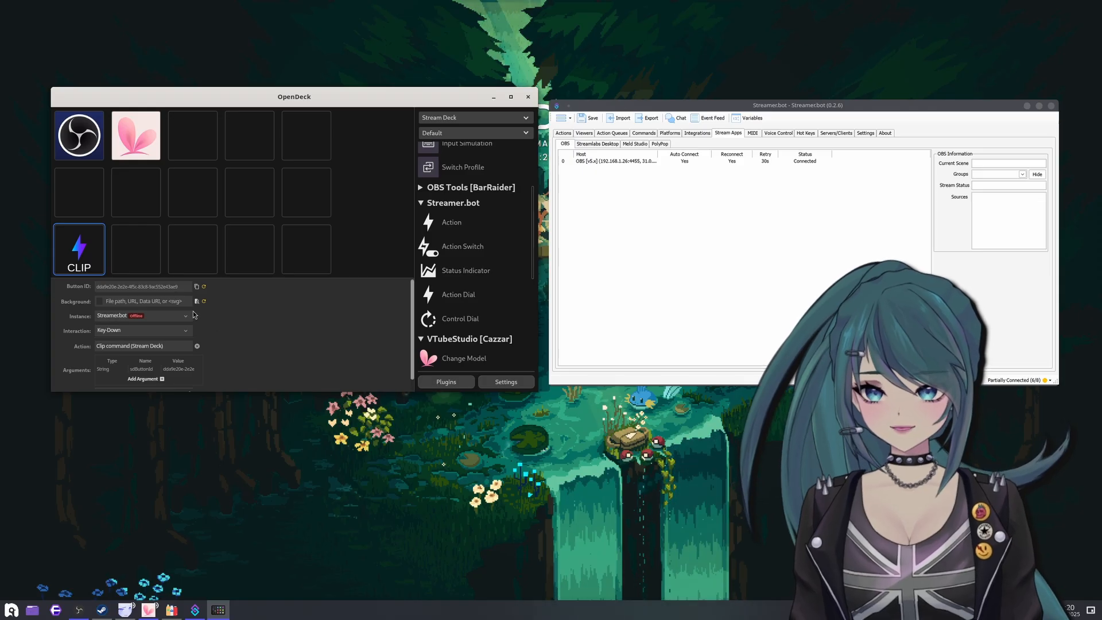
Move the OpenDeck window beside Streamer.bot, close it, and dismiss the taskbar's options
drag(261, 106, 389, 102)
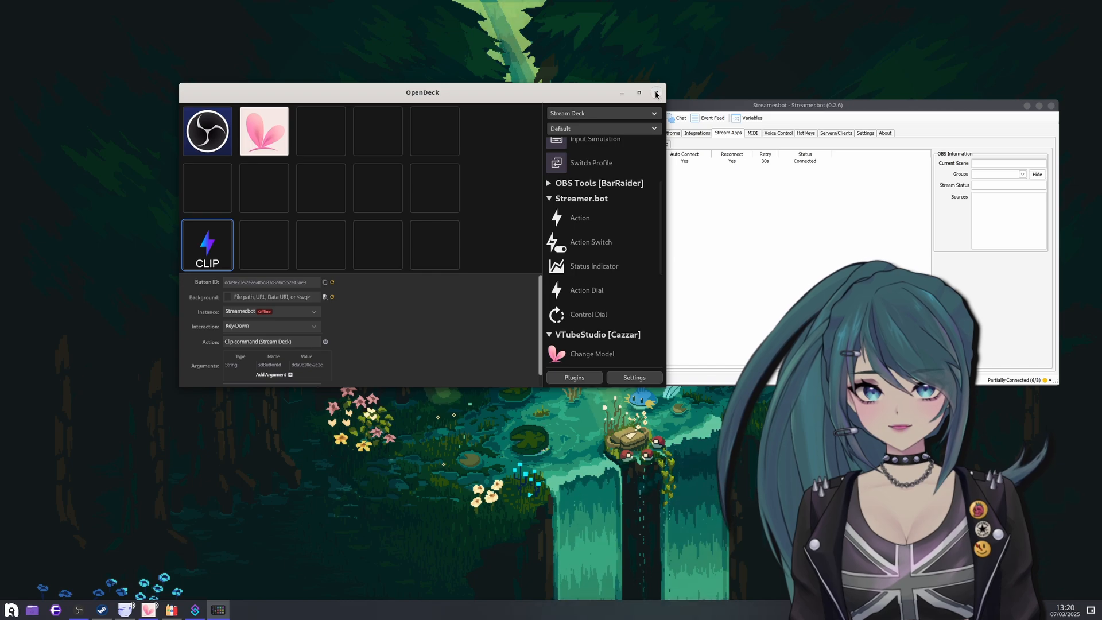
click(624, 93)
right_click(601, 618)
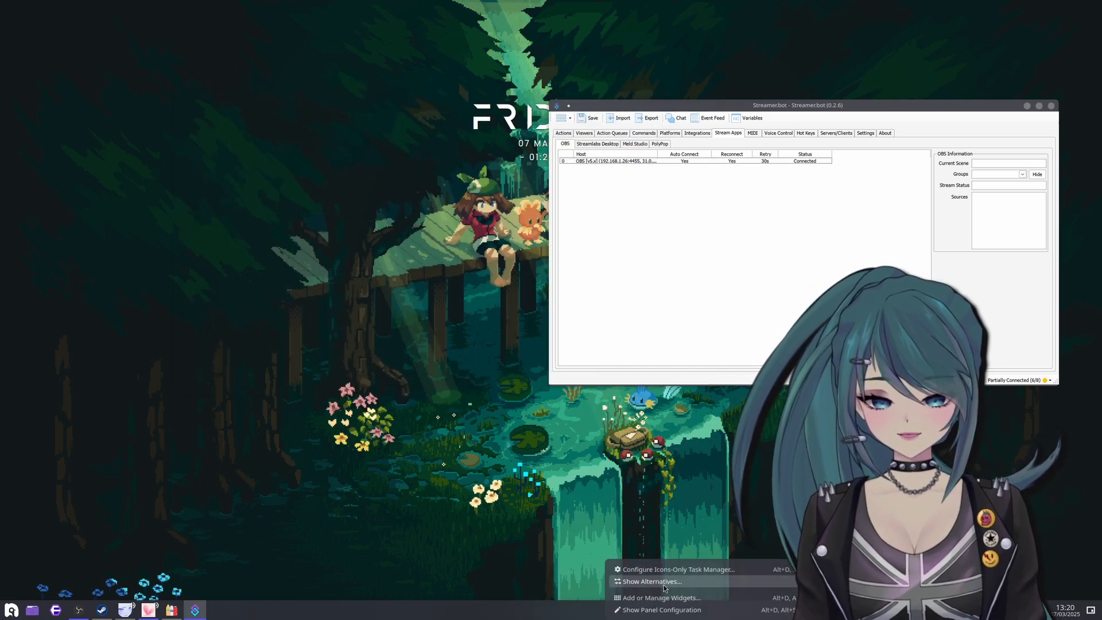
key(Escape)
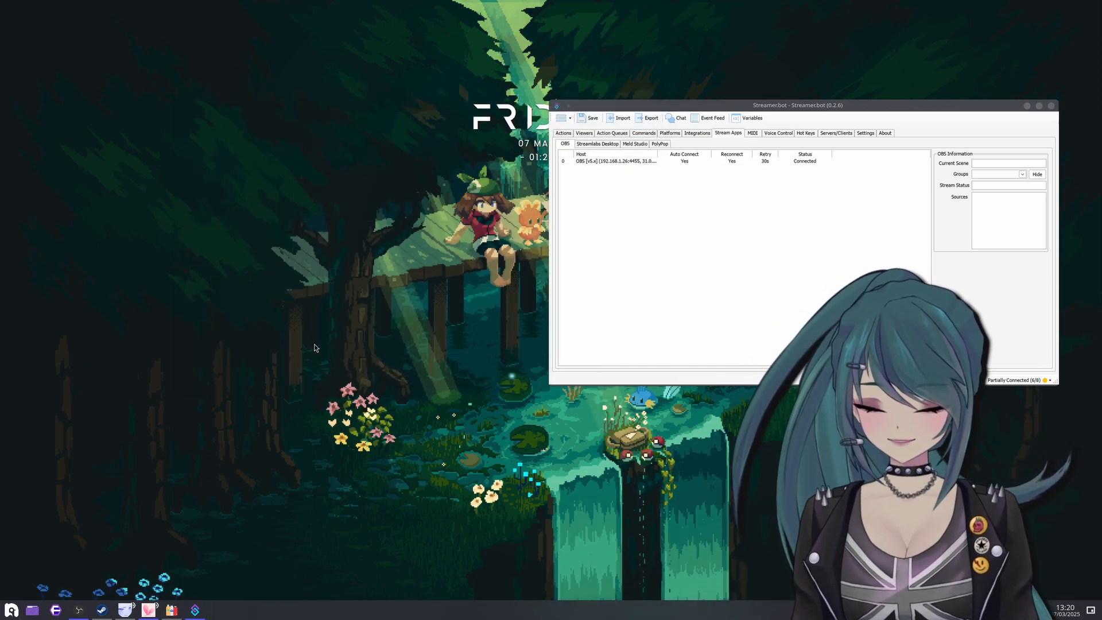
Open System Monitor and quit the running OpenDeck application from its applications list
key(super)
text(sy)
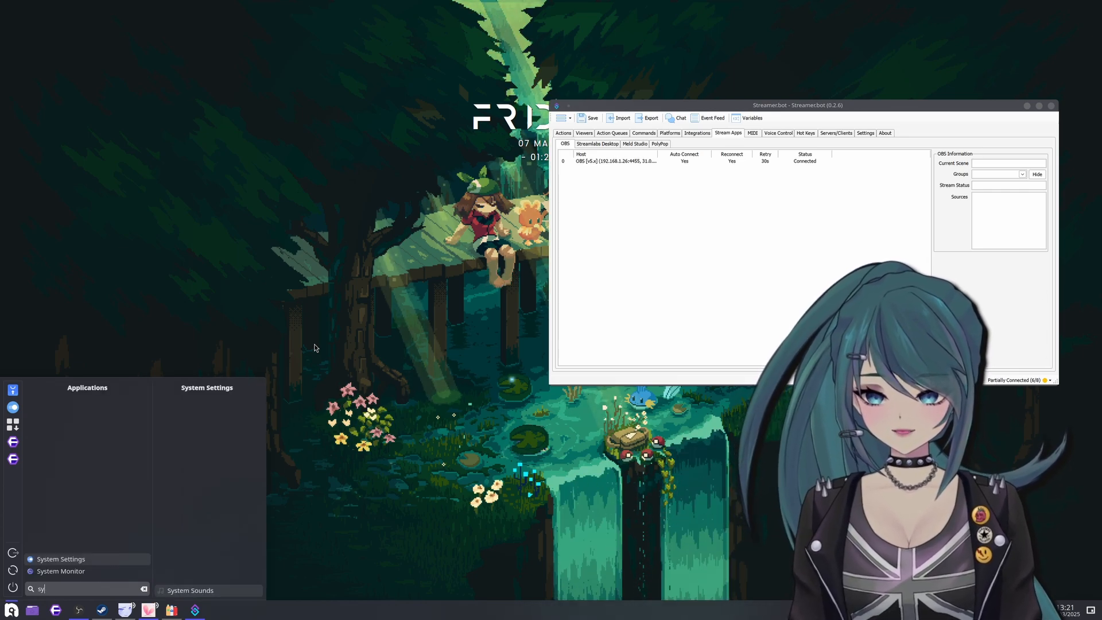
key(Down)
key(Return)
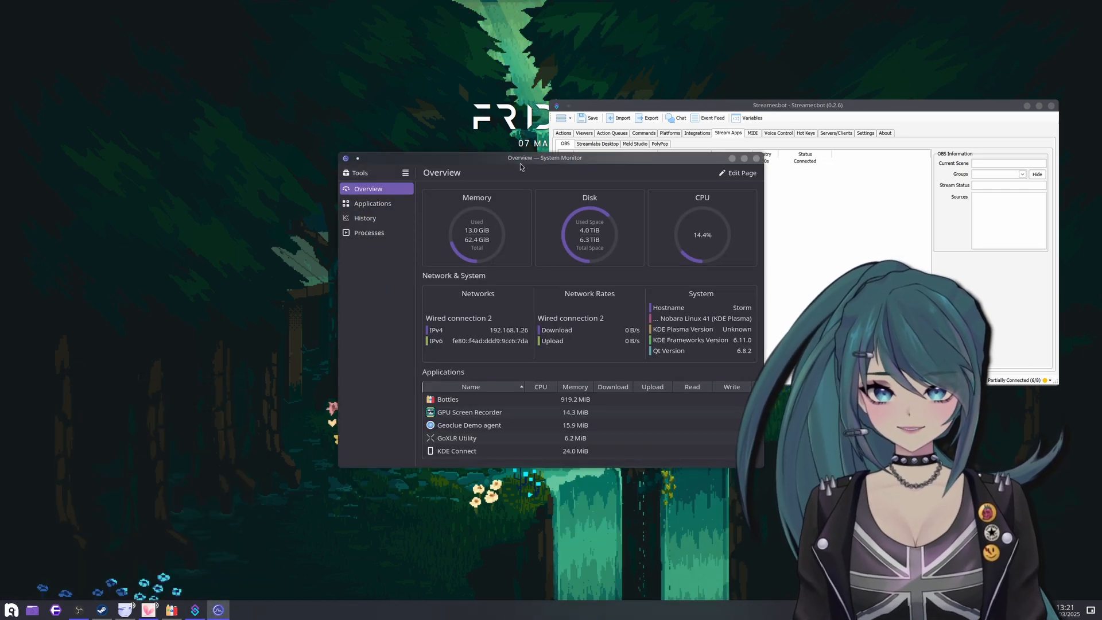
scroll(469, 372, down, 1)
click(446, 374)
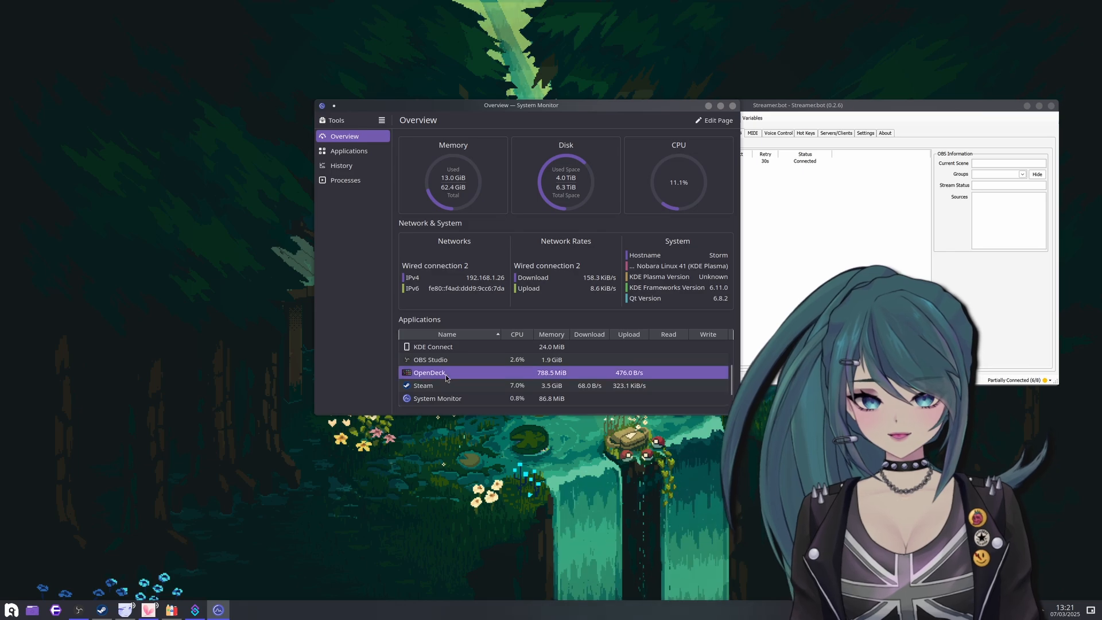
right_click(452, 374)
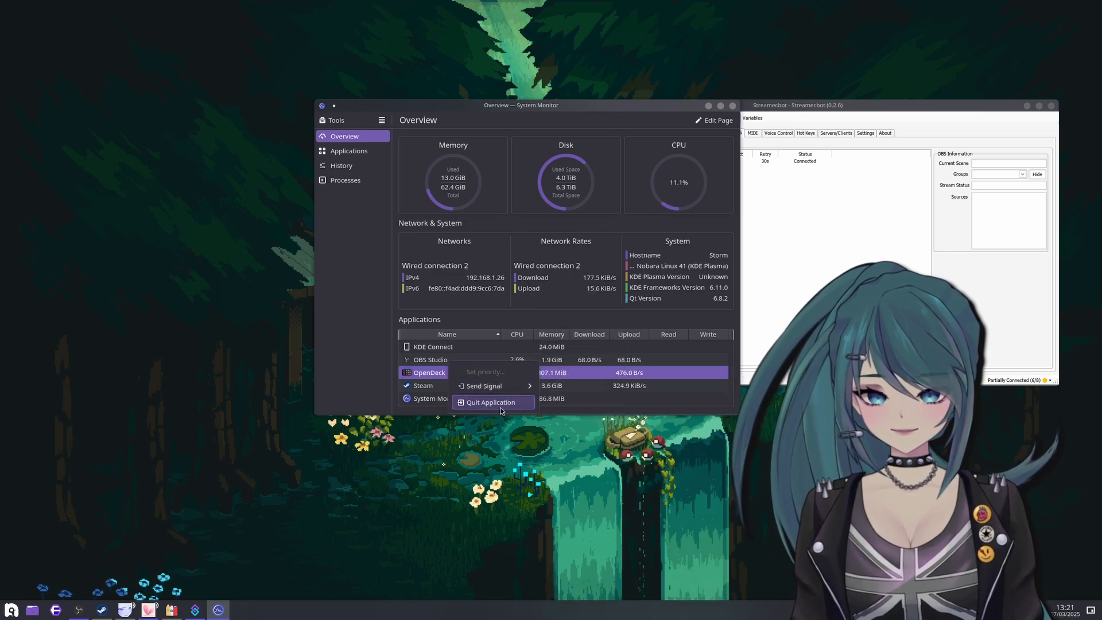
click(494, 403)
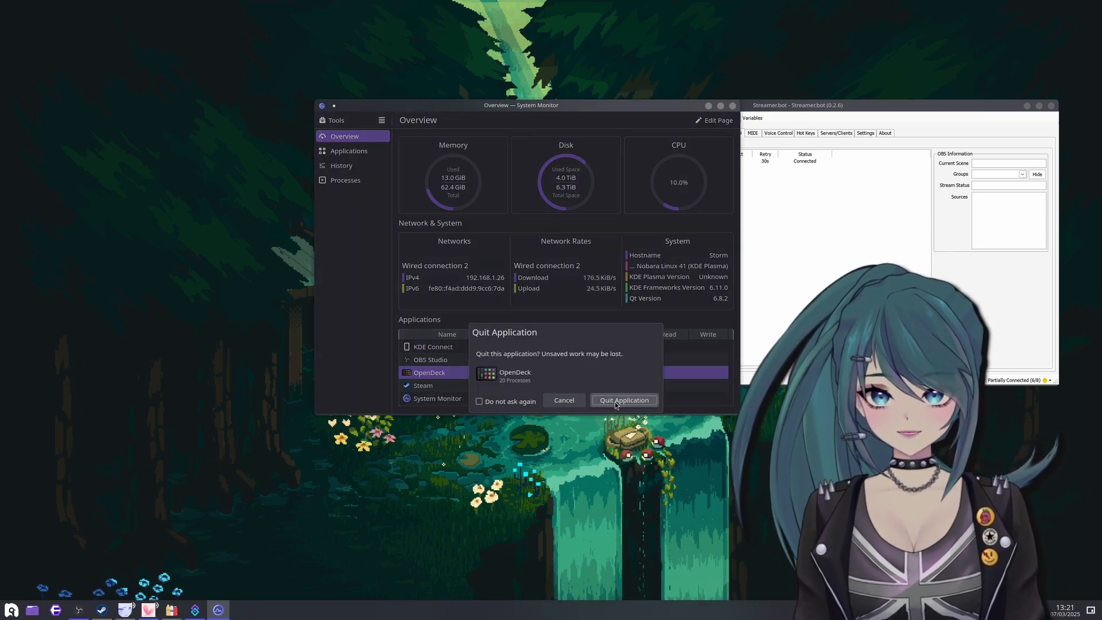
click(614, 401)
Switch the reopened OpenDeck's device to Stream Deck, restore its window to normal size, and dismiss the OBS Tools crash dialog
drag(565, 114, 534, 122)
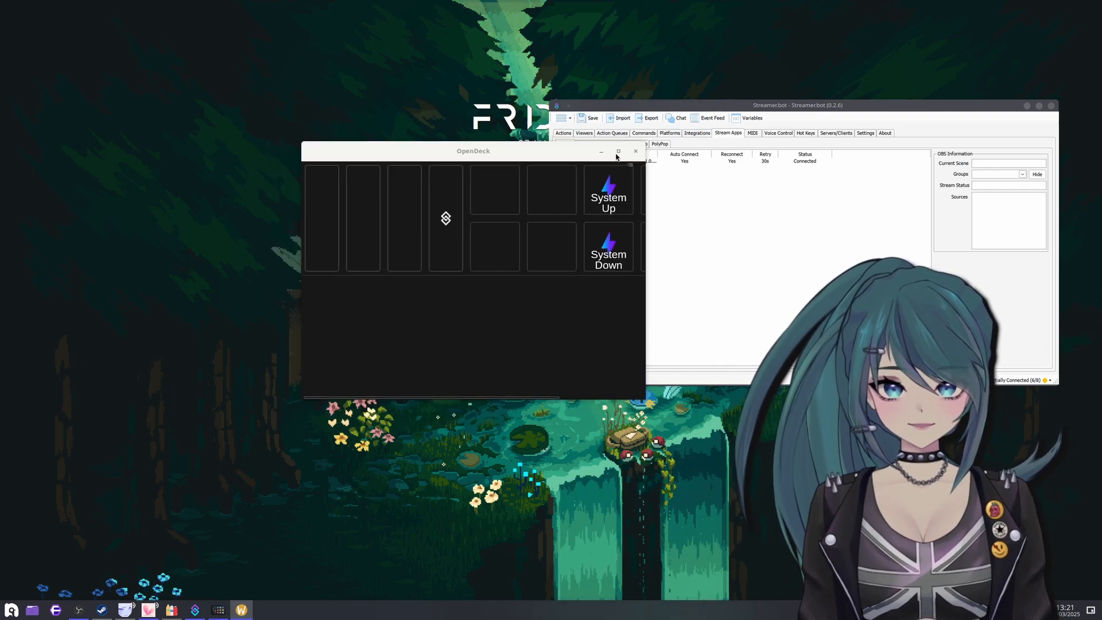
click(617, 151)
click(1038, 31)
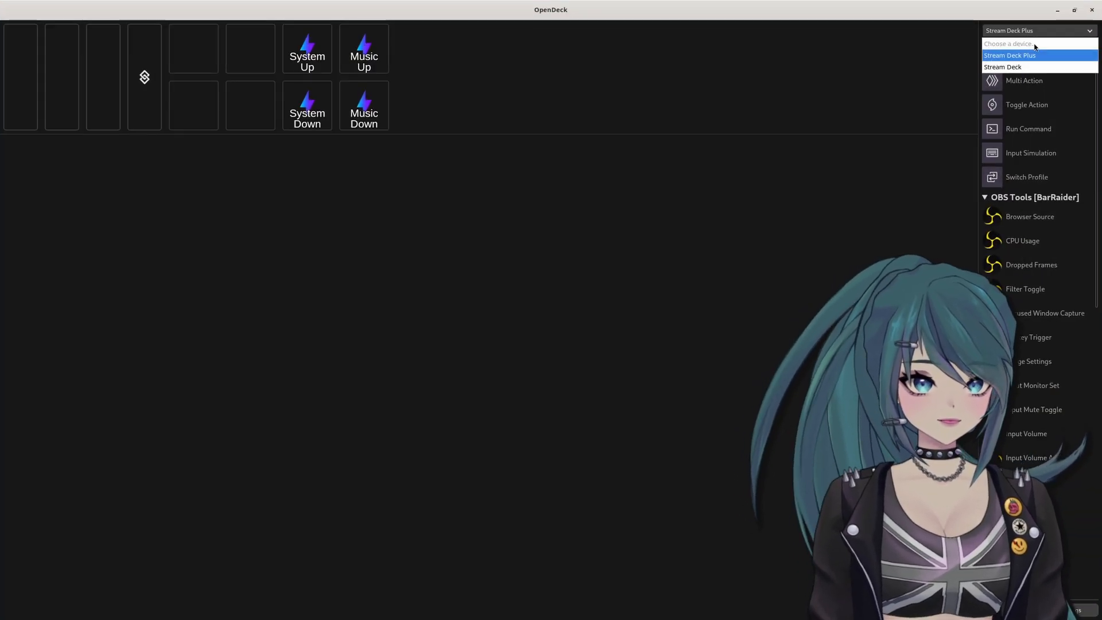
click(1027, 56)
double_click(877, 8)
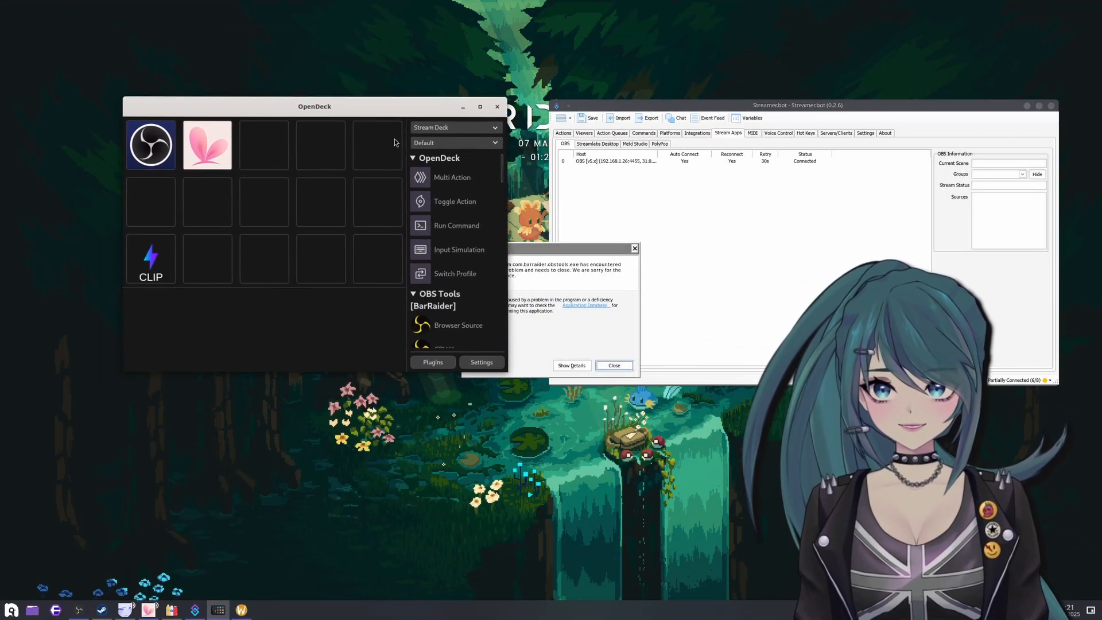
click(611, 365)
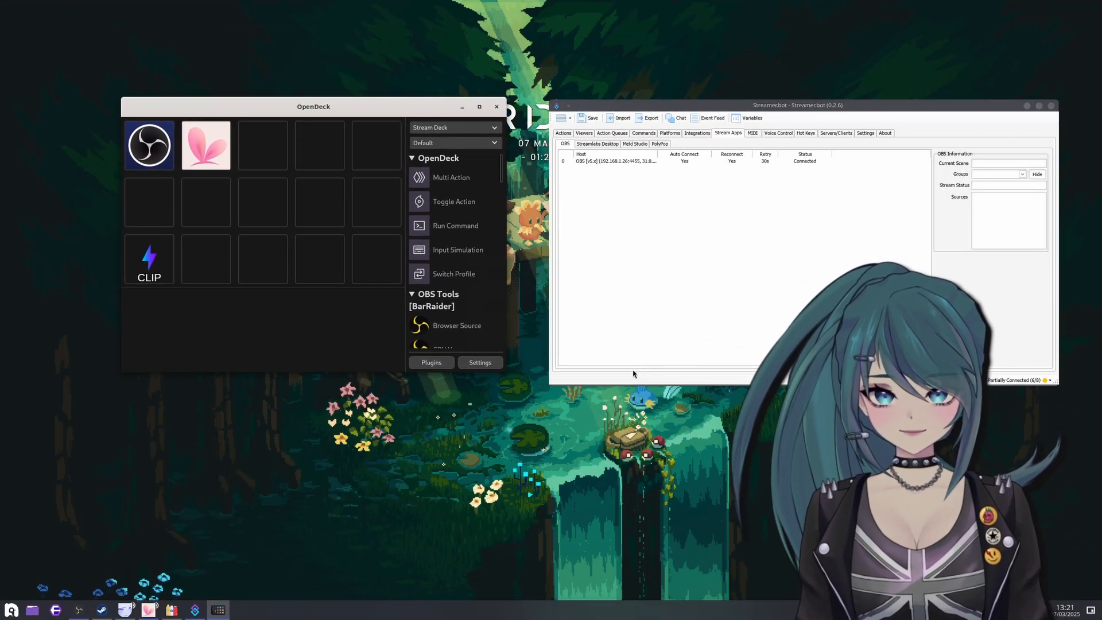
Select the CLIP button, look through its instance configuration and new-instance form, and return to the action config
click(150, 259)
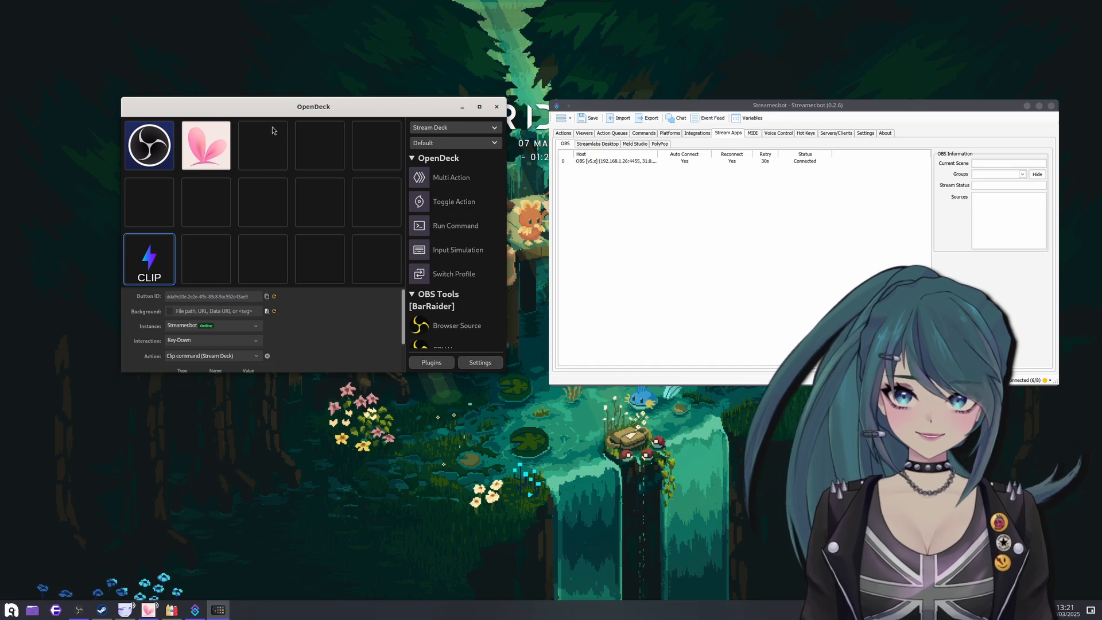
drag(263, 113, 297, 126)
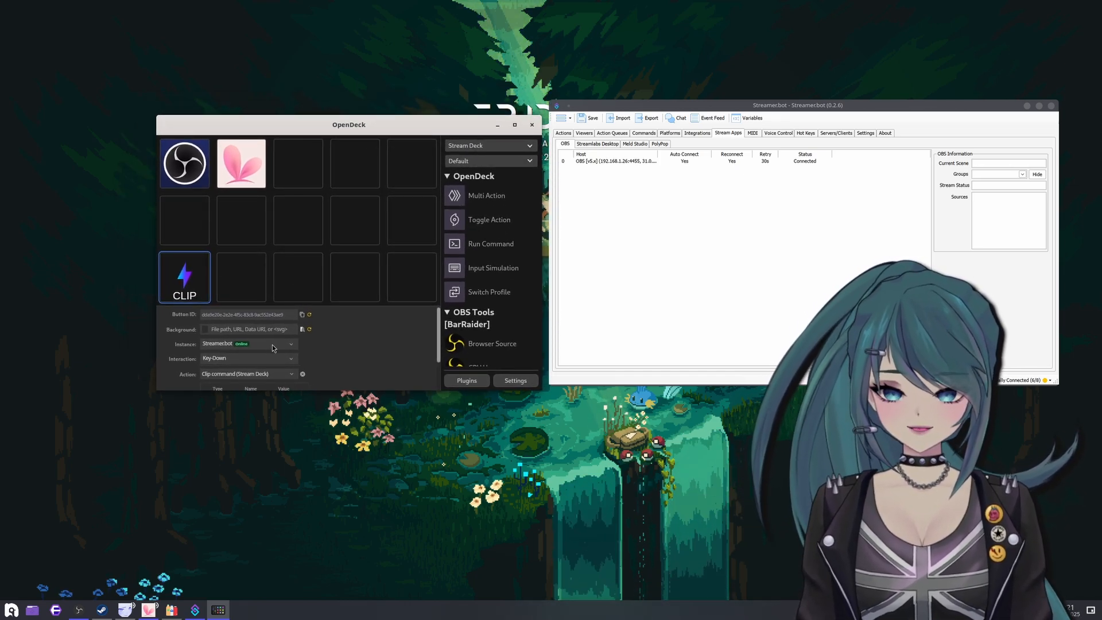
click(292, 344)
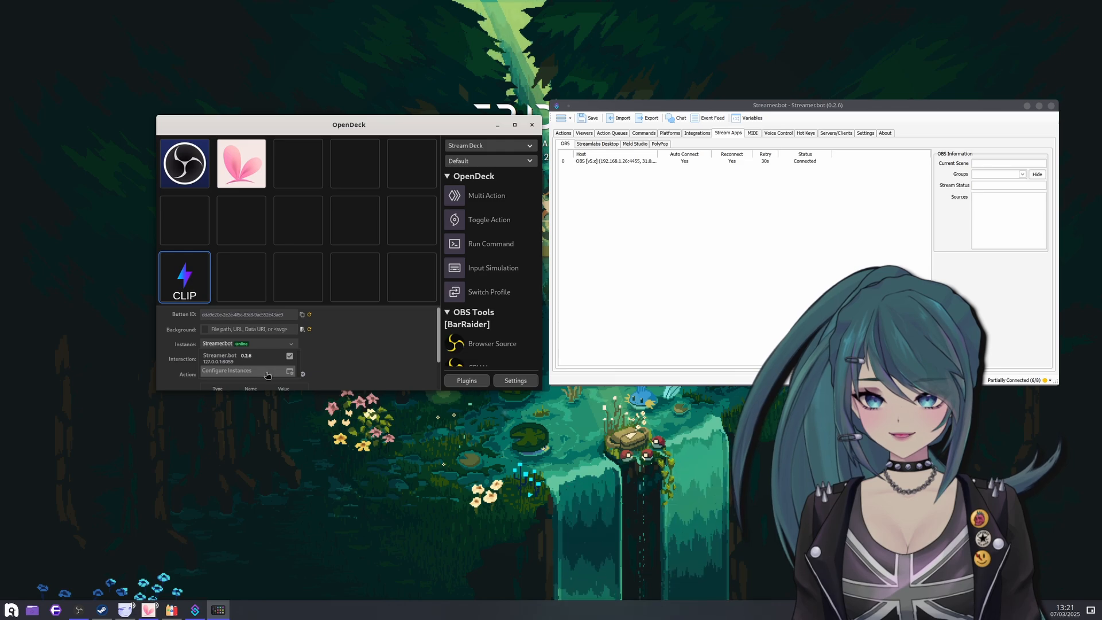
click(282, 372)
click(257, 329)
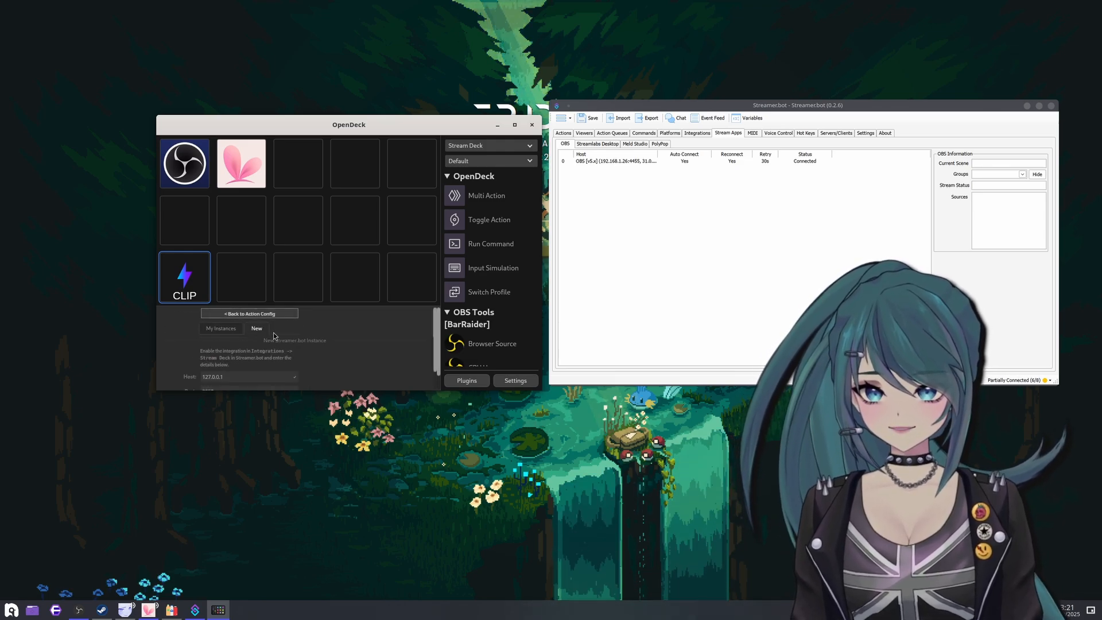
scroll(323, 355, down, 1)
scroll(325, 355, up, 1)
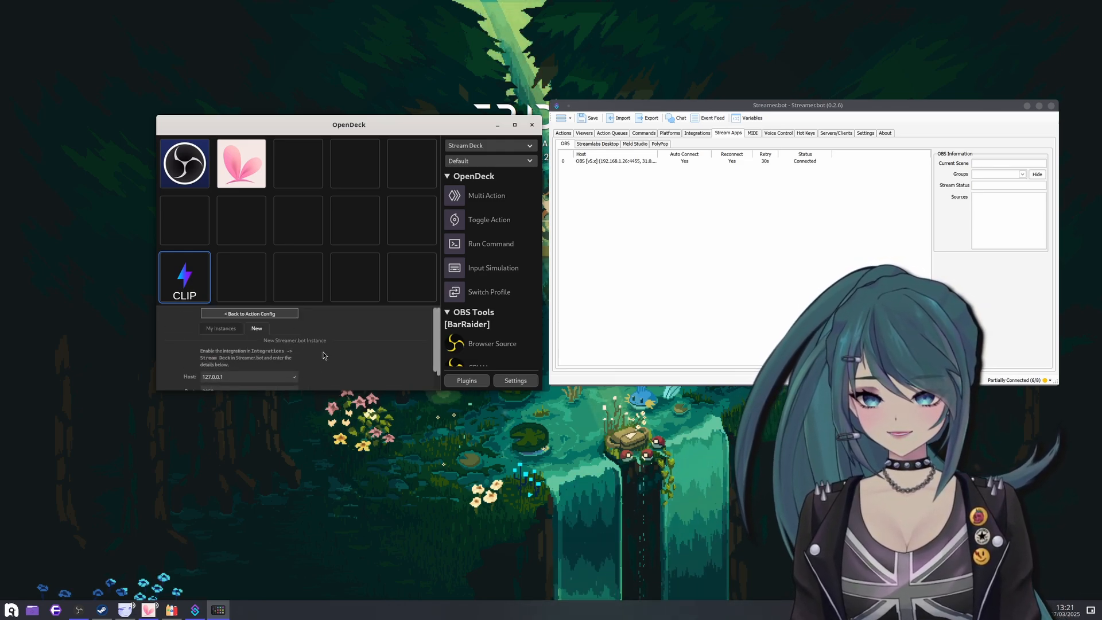
scroll(325, 356, down, 1)
scroll(325, 355, up, 1)
click(252, 313)
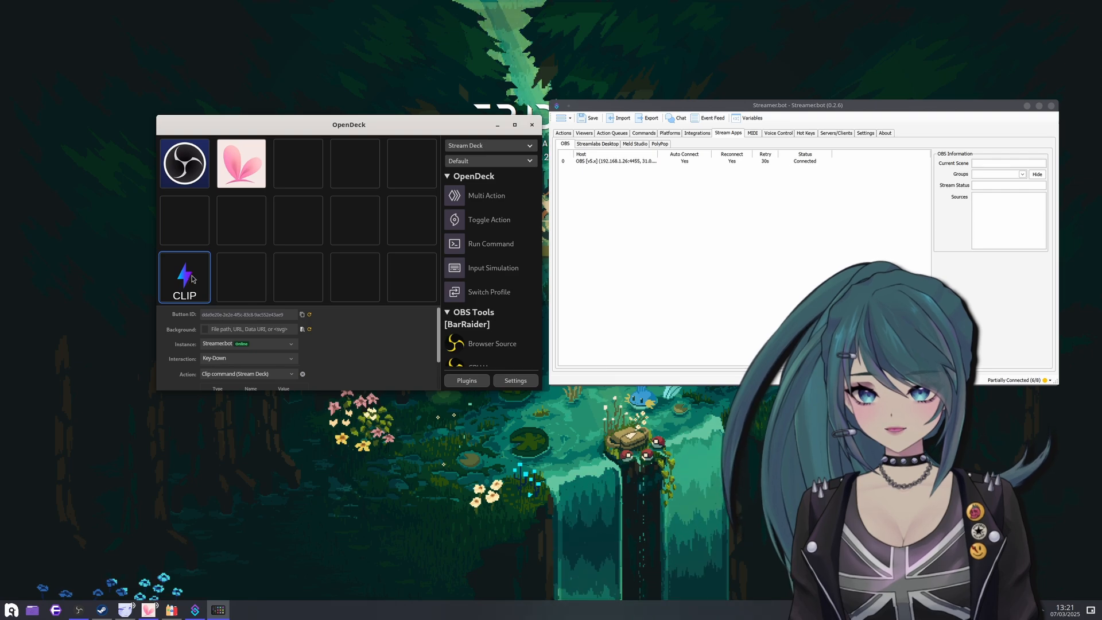
Reopen the CLIP button's instance configuration and show the host and port fields for a new instance
click(247, 344)
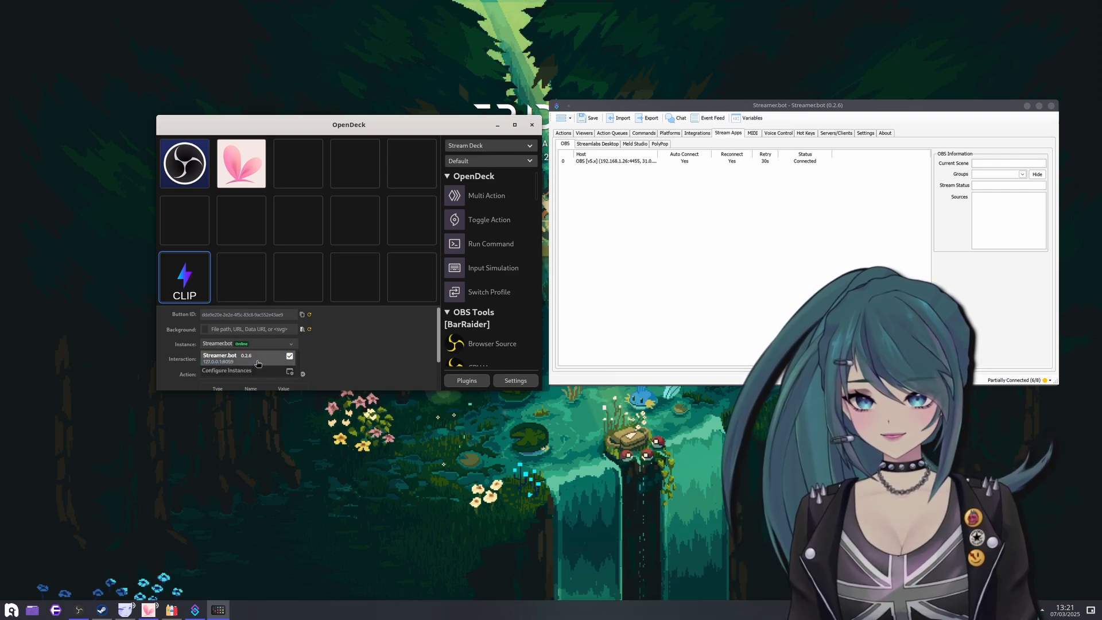
click(247, 374)
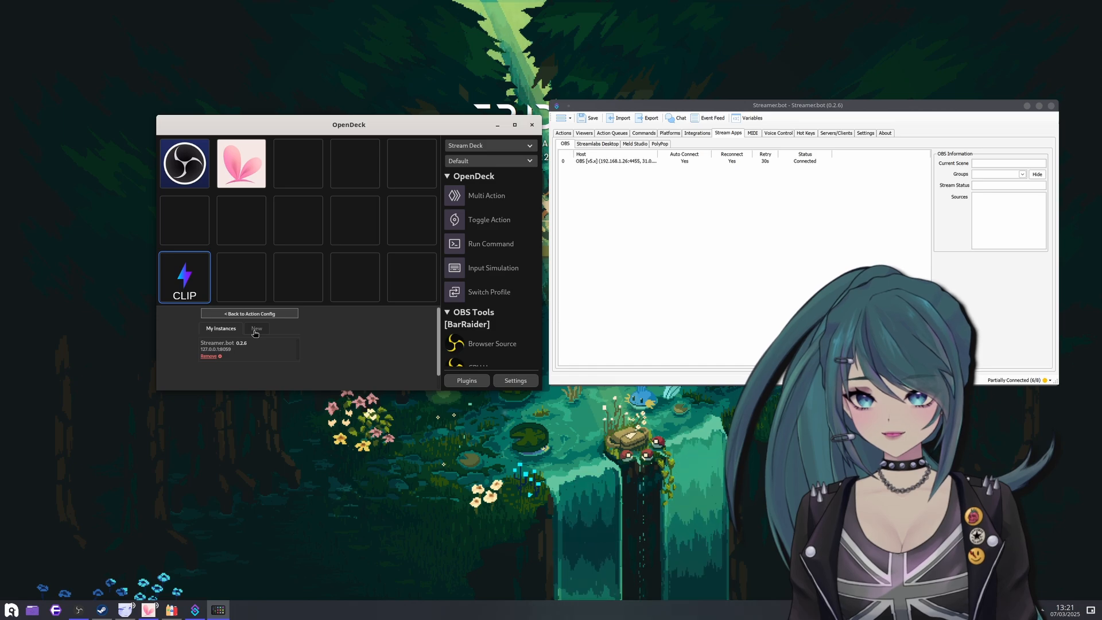
click(256, 329)
scroll(353, 353, down, 1)
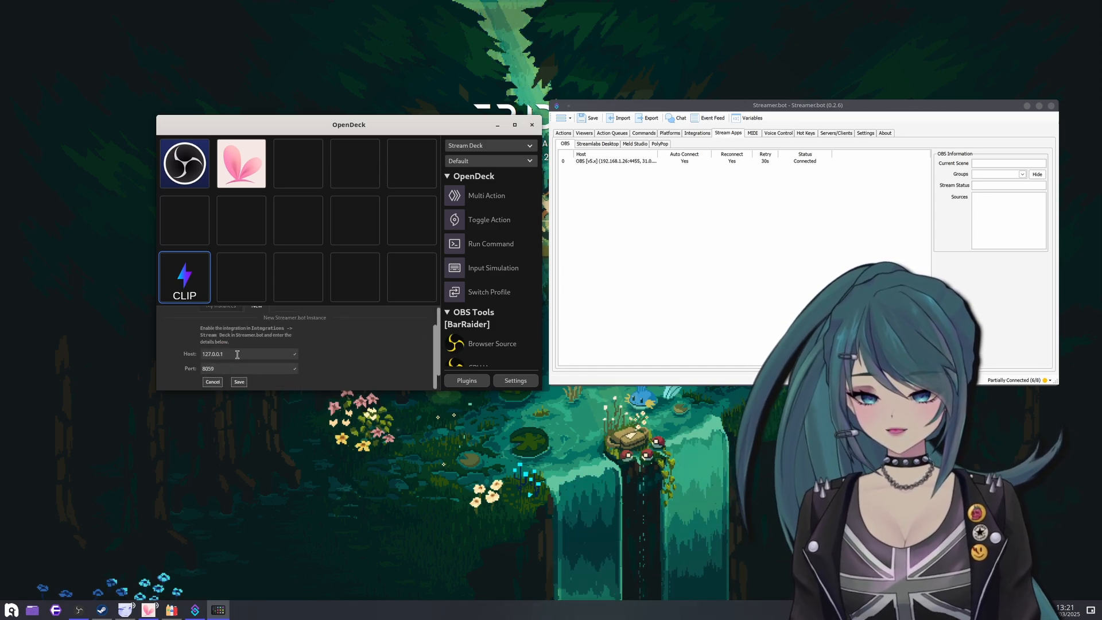
Compare the address and port in Streamer.bot's Elgato Stream Deck integration with OpenDeck's new-instance form, and return to the action config
drag(664, 105, 580, 124)
click(613, 152)
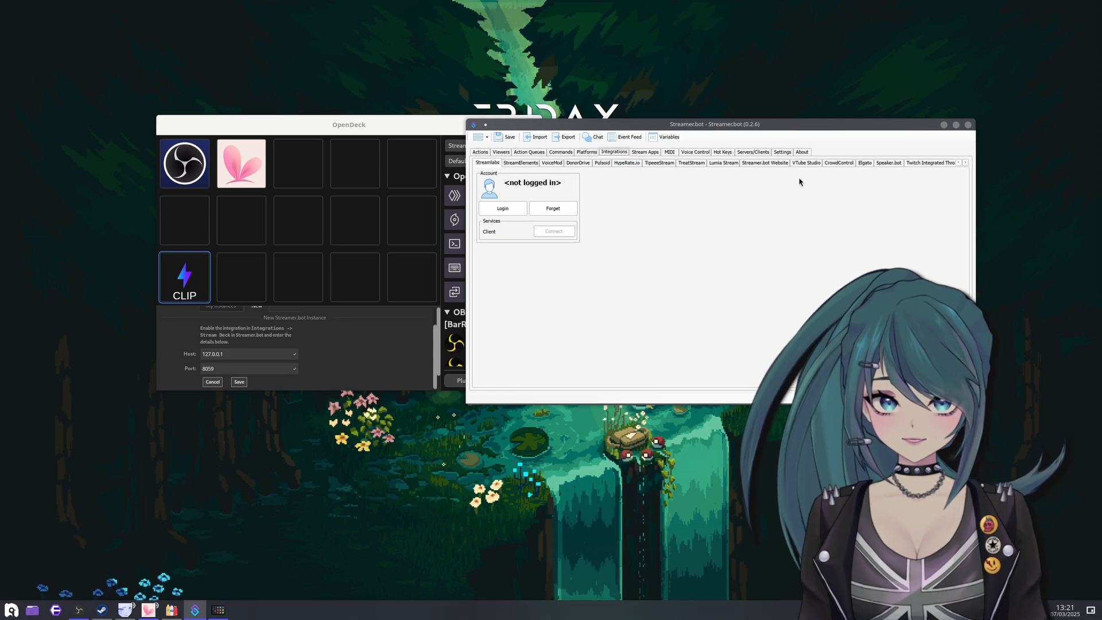
click(866, 163)
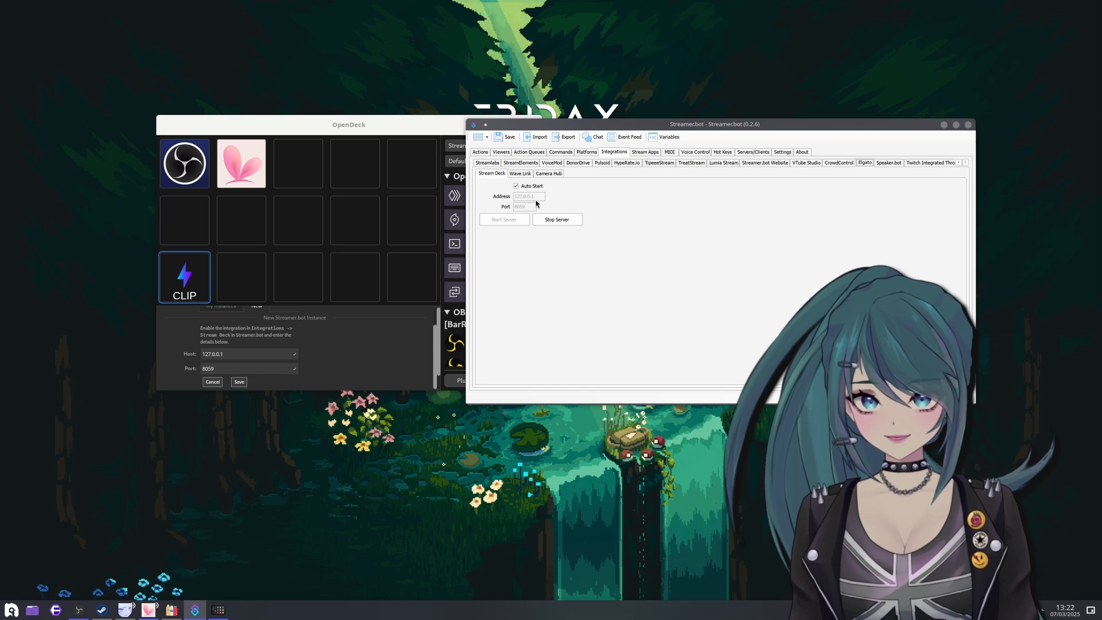
click(230, 351)
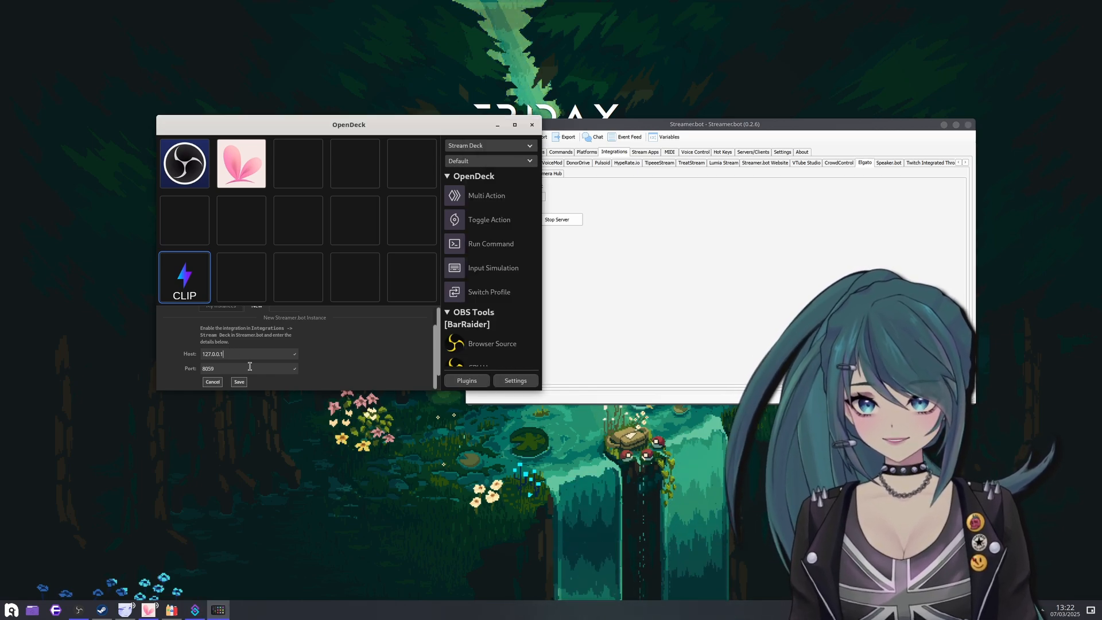
drag(398, 126, 338, 134)
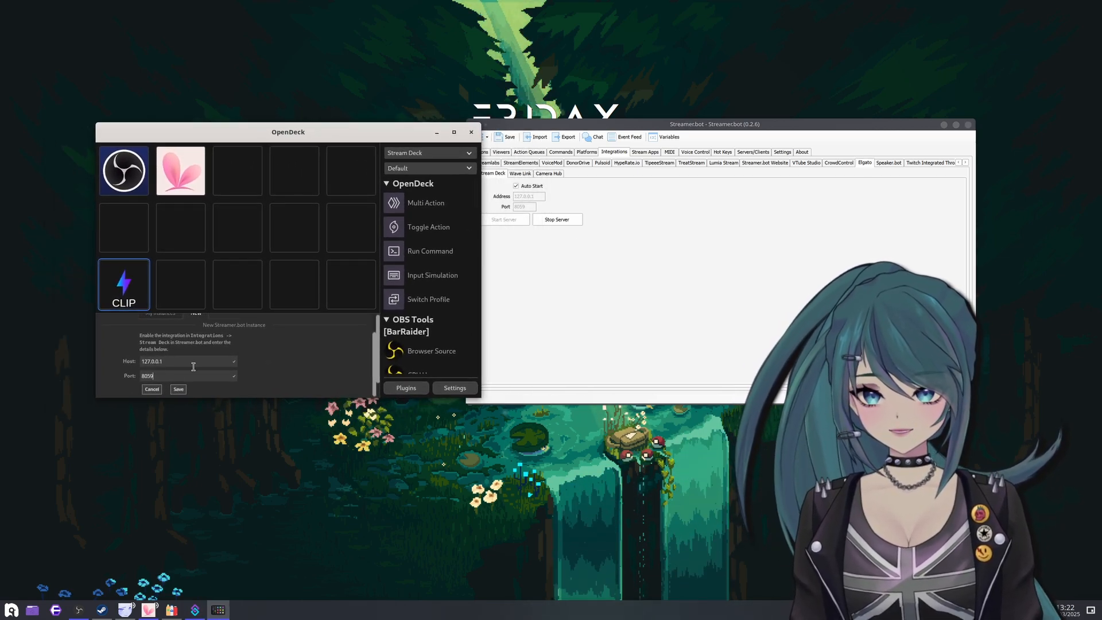
scroll(228, 353, up, 1)
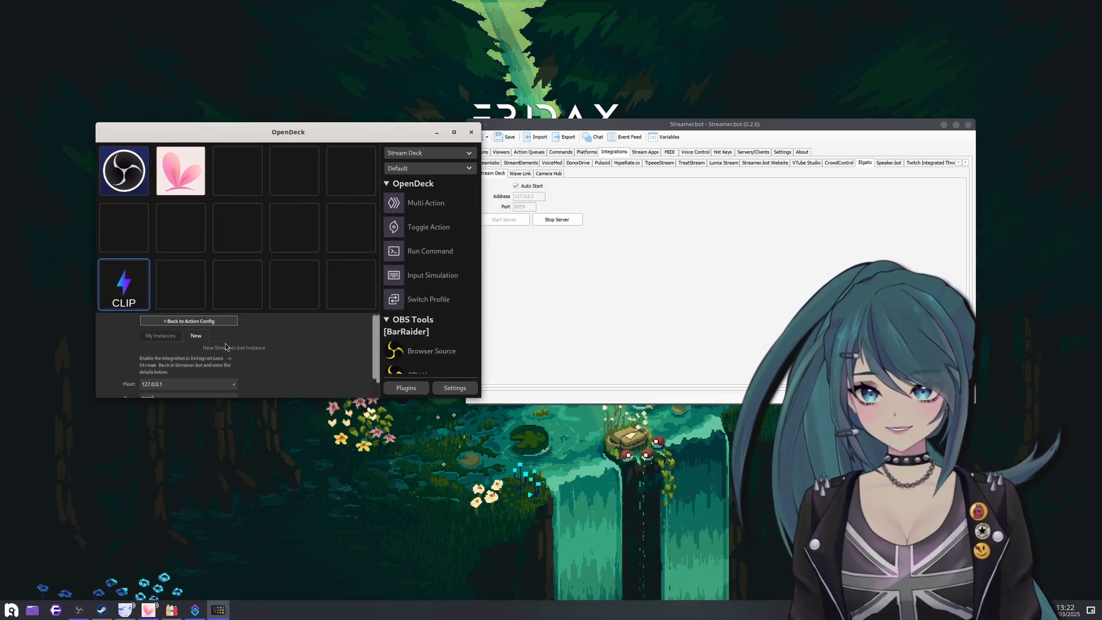
click(178, 324)
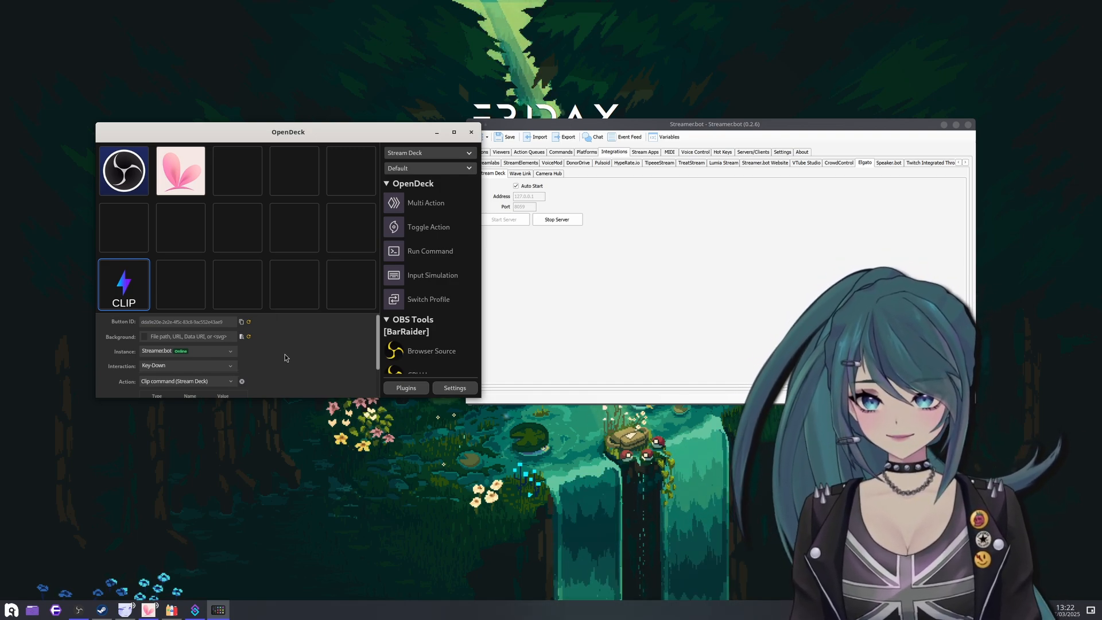
Move and enlarge the OpenDeck window to show all the CLIP button's settings, and shift the Streamer.bot window slightly
drag(311, 131, 337, 100)
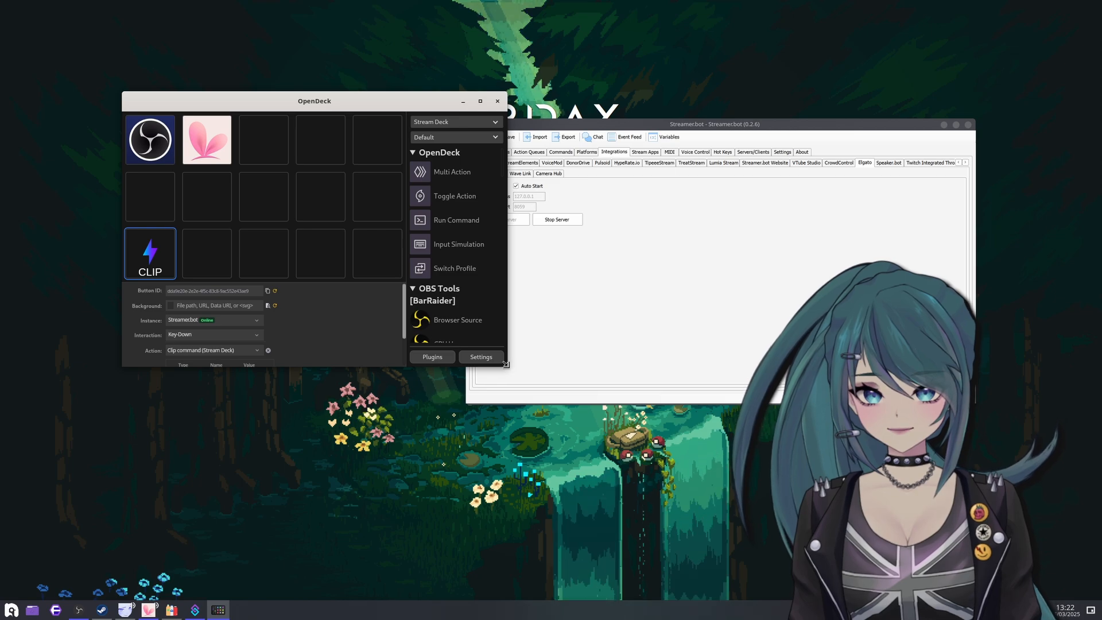
drag(507, 366, 522, 432)
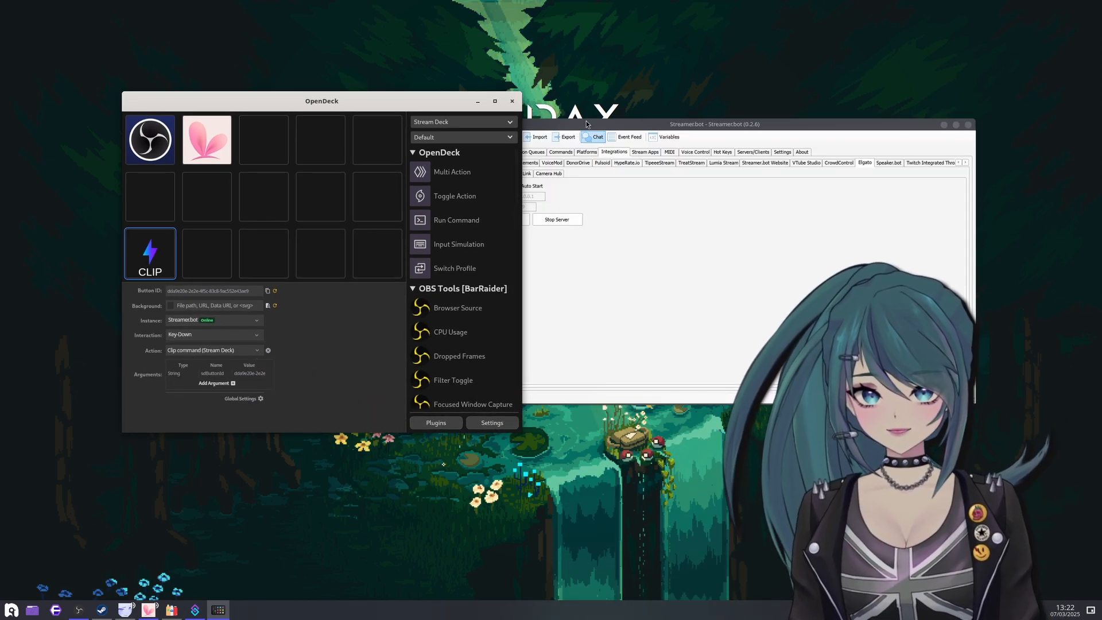
mouse_move(583, 124)
mouse_down()
mouse_move(614, 126)
mouse_move(589, 131)
mouse_up()
Filter Streamer.bot's actions by "clip" and select the Clip command (Stream Deck) action
click(486, 154)
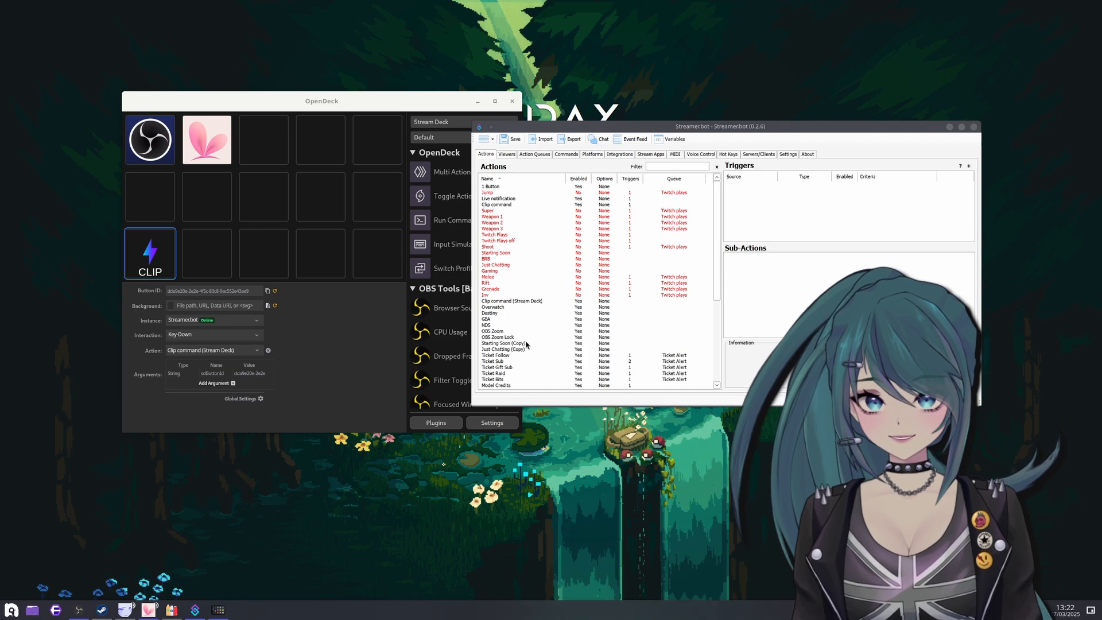
scroll(513, 329, down, 1)
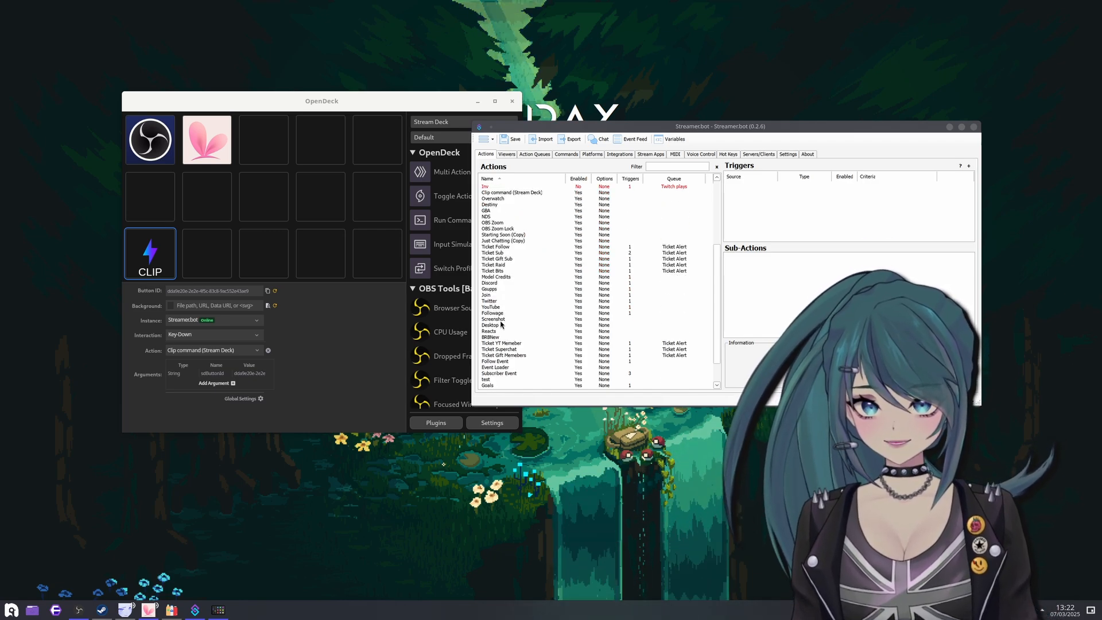
scroll(514, 325, down, 2)
click(676, 165)
text(clip)
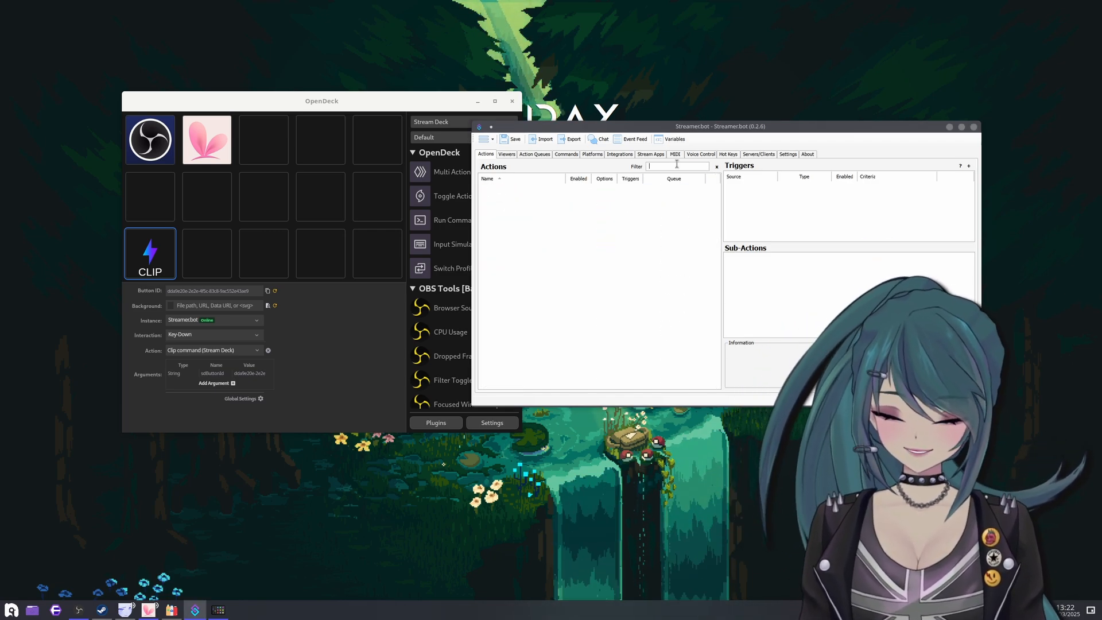
click(577, 193)
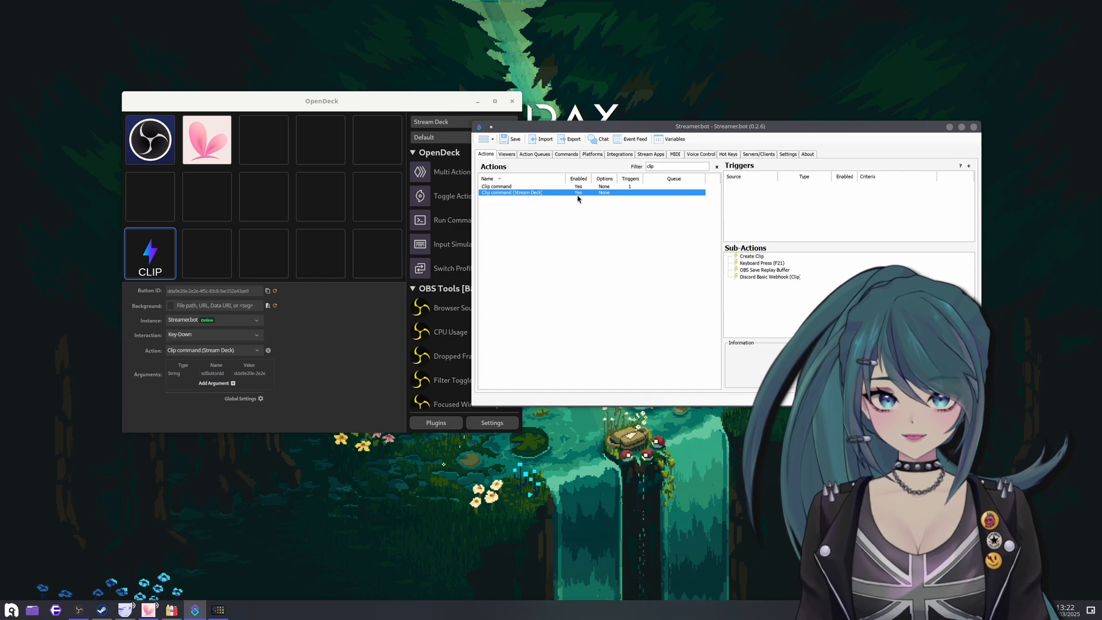
Move the Streamer.bot window into clear view and examine the clip action's Create Clip, Keyboard Press (F21) and OBS Save Replay Buffer sub-actions
drag(749, 140, 543, 112)
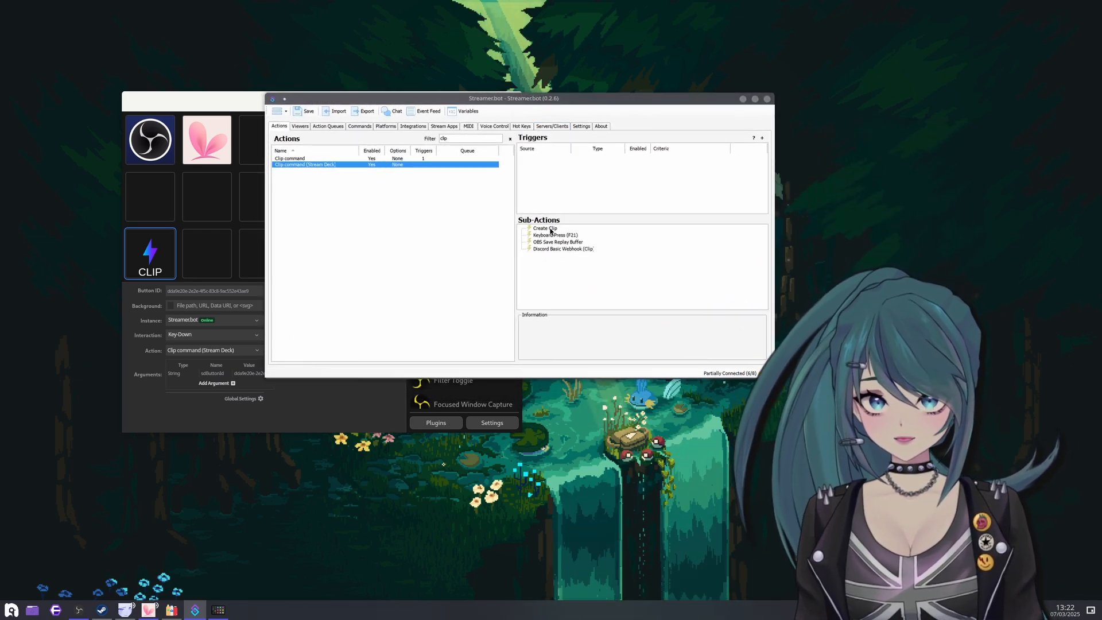
click(589, 241)
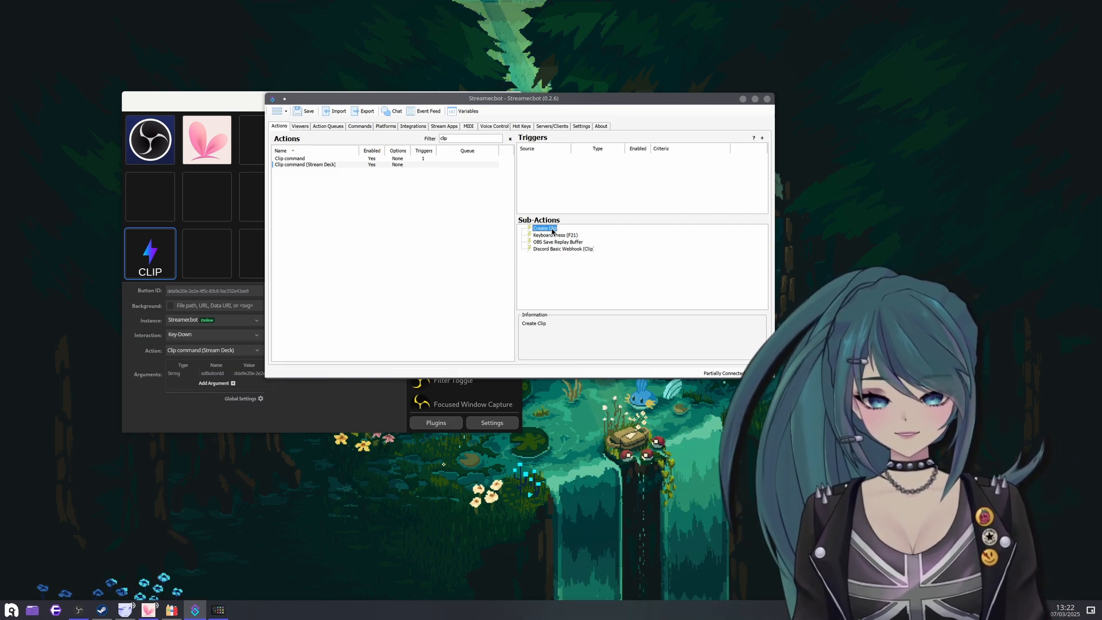
click(556, 236)
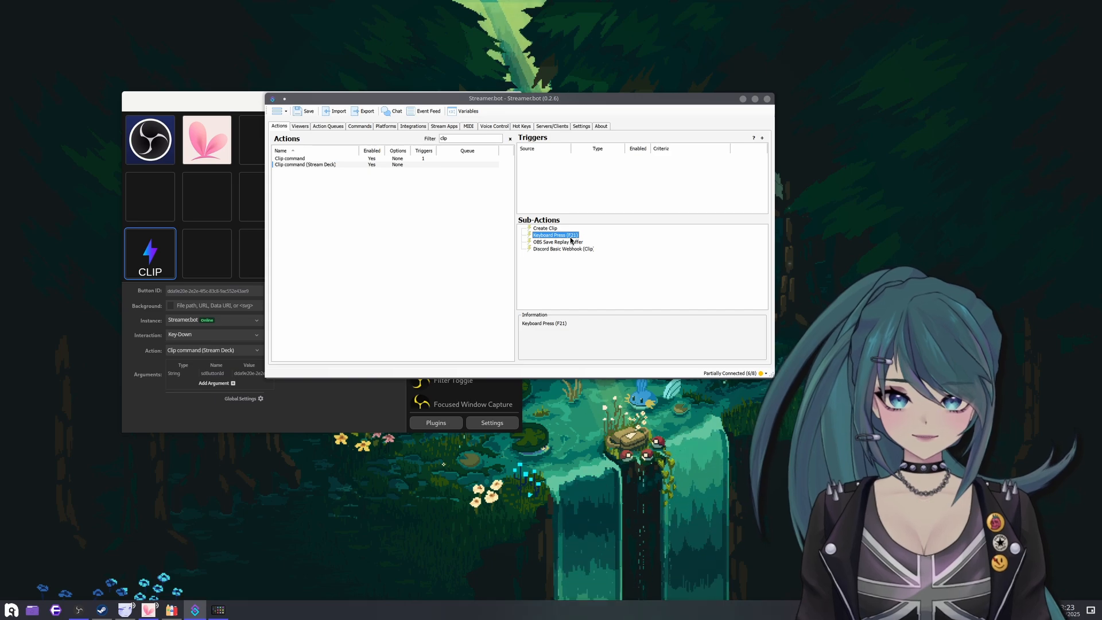
click(567, 243)
click(568, 236)
click(567, 243)
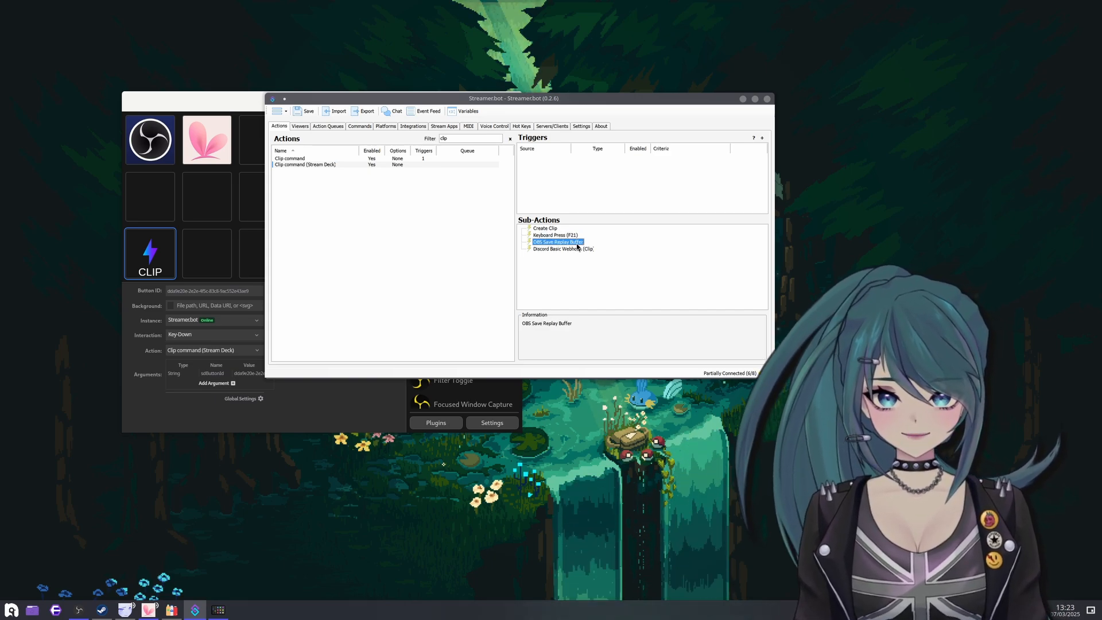
click(569, 236)
click(568, 243)
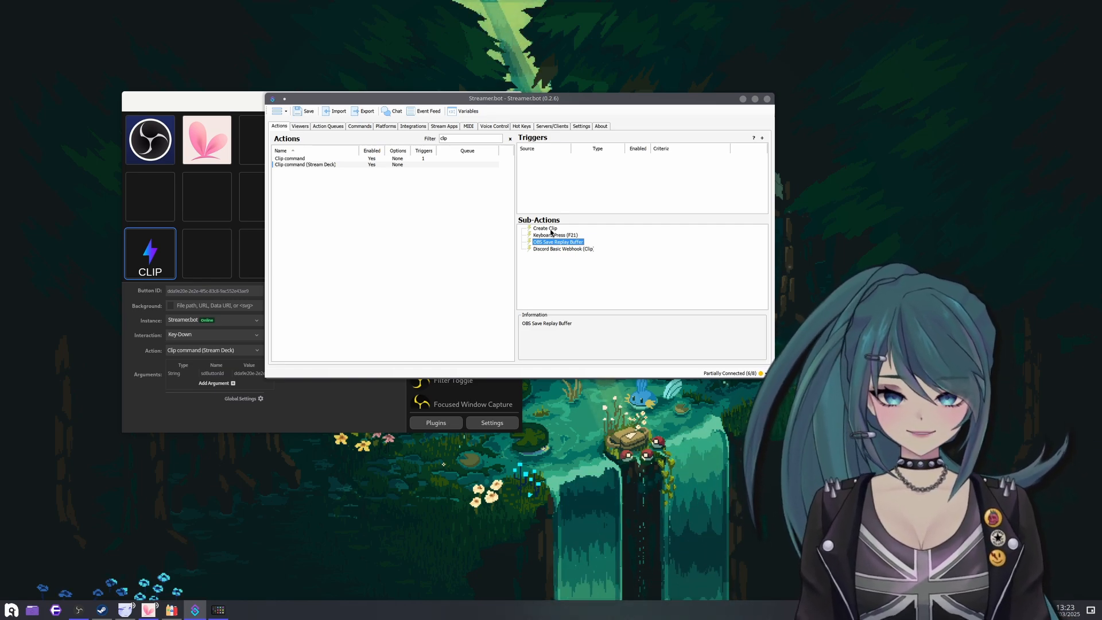
Examine the clip action's Create Clip and Discord Basic Webhook sub-actions, and move the Streamer.bot window aside
click(548, 228)
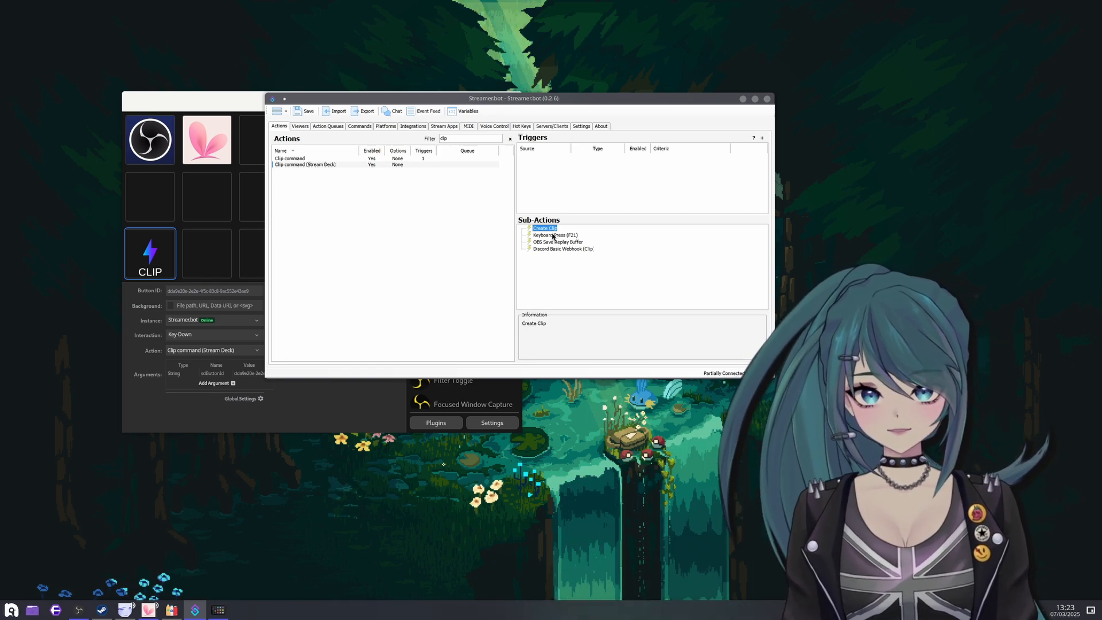
click(558, 249)
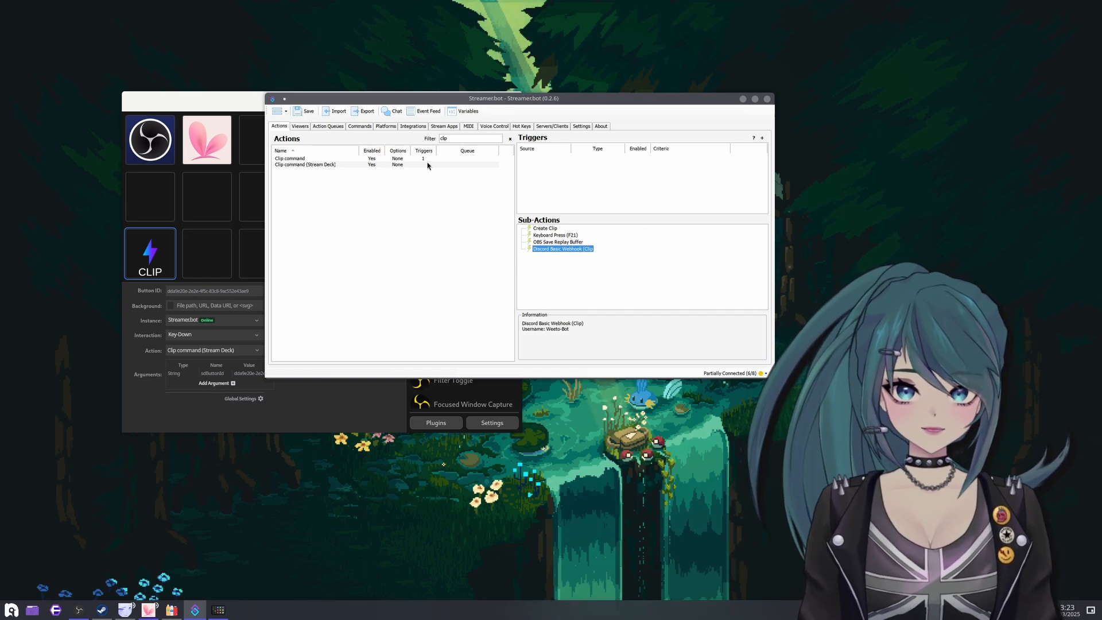
drag(442, 103, 537, 154)
Filter Streamer.bot's actions by "just" and select the Just Chatting (Copy) action
double_click(539, 189)
text(j)
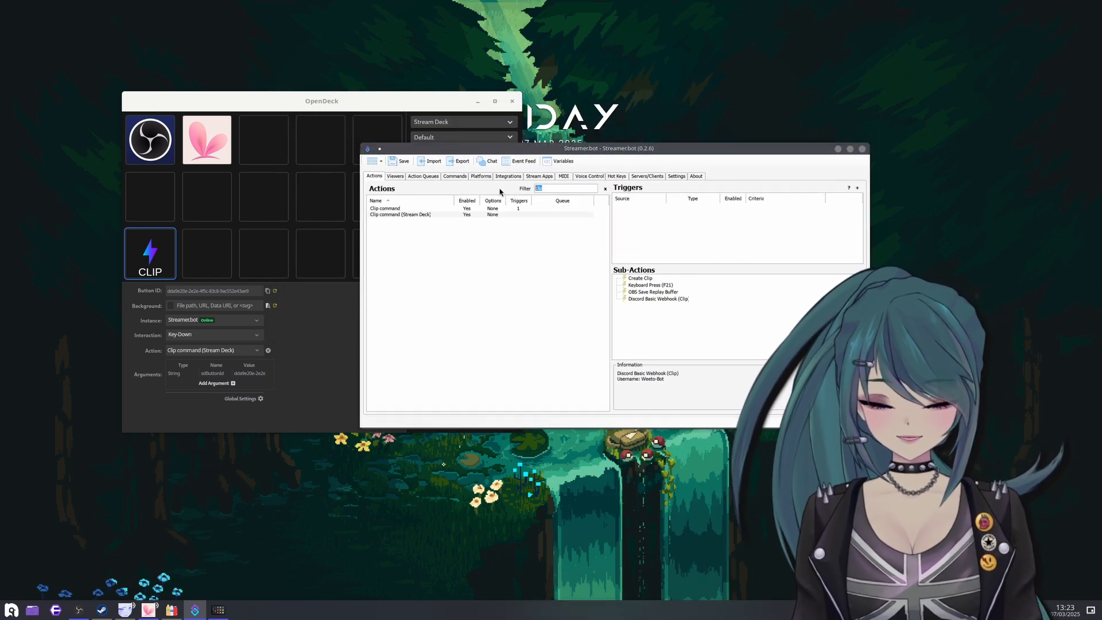
text(ust)
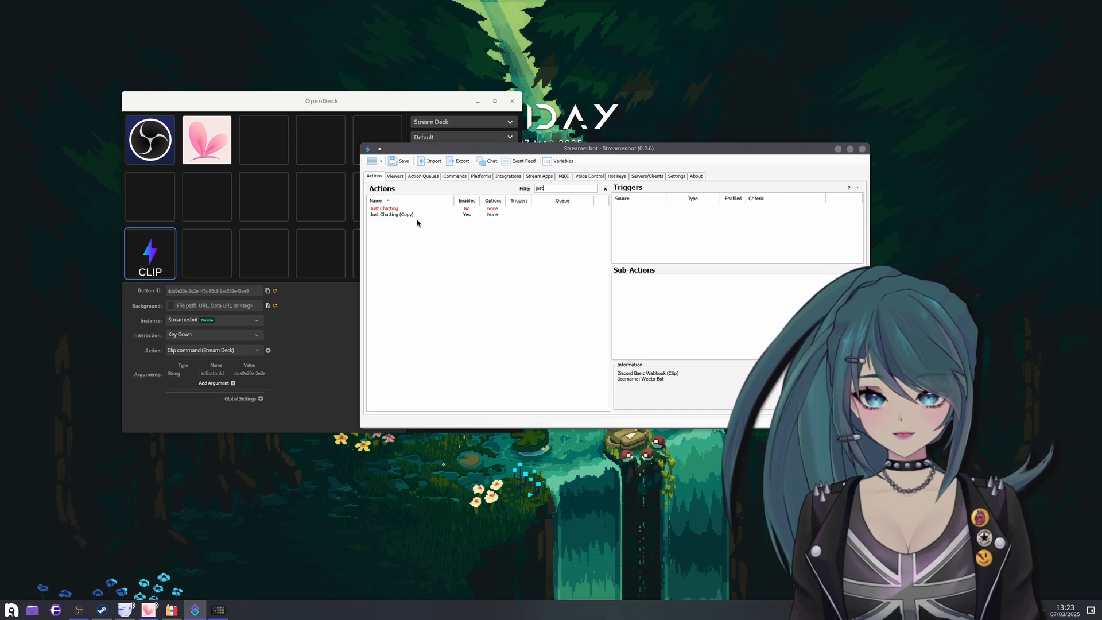
click(399, 215)
click(398, 209)
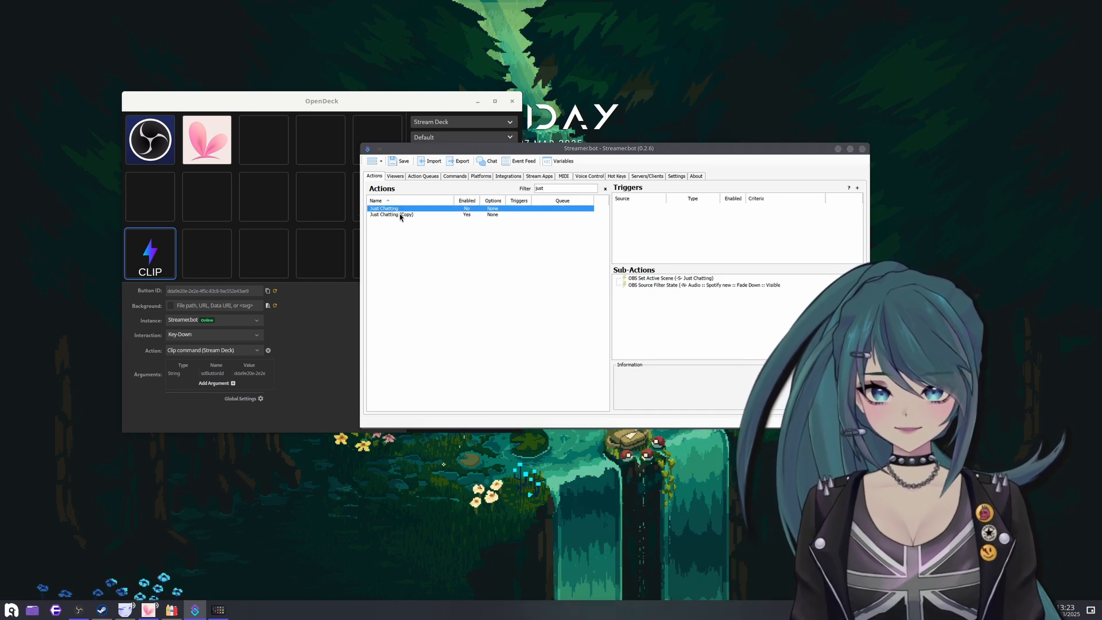
click(402, 214)
Reposition the Streamer.bot window and examine Just Chatting (Copy)'s OBS scene, source filter, delay and VTube Studio Move Model sub-actions
drag(500, 148, 377, 152)
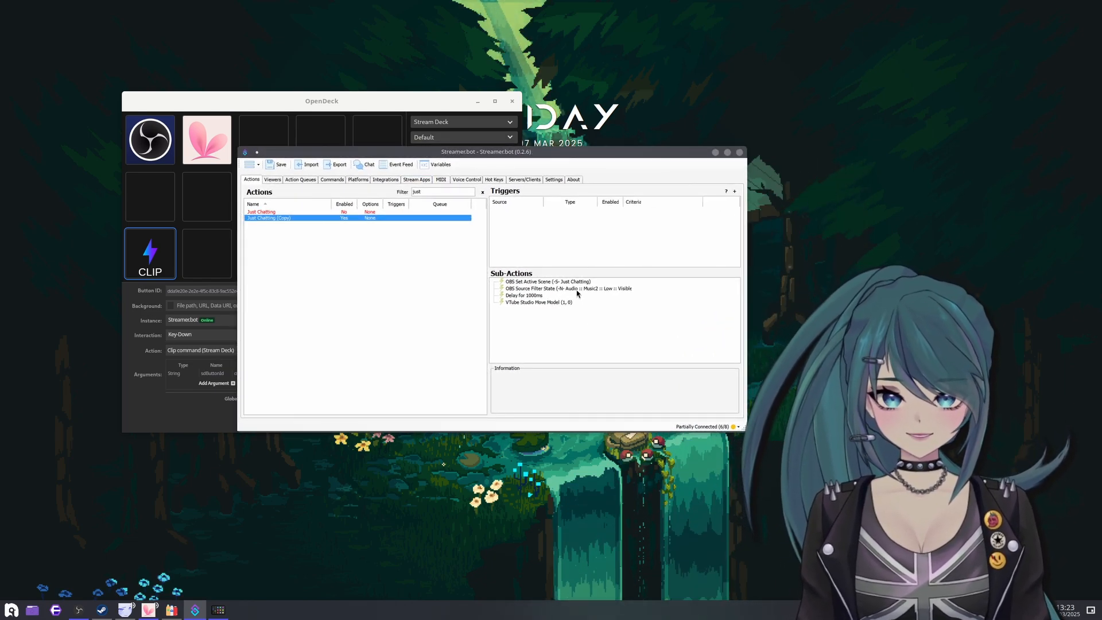
drag(516, 153, 641, 142)
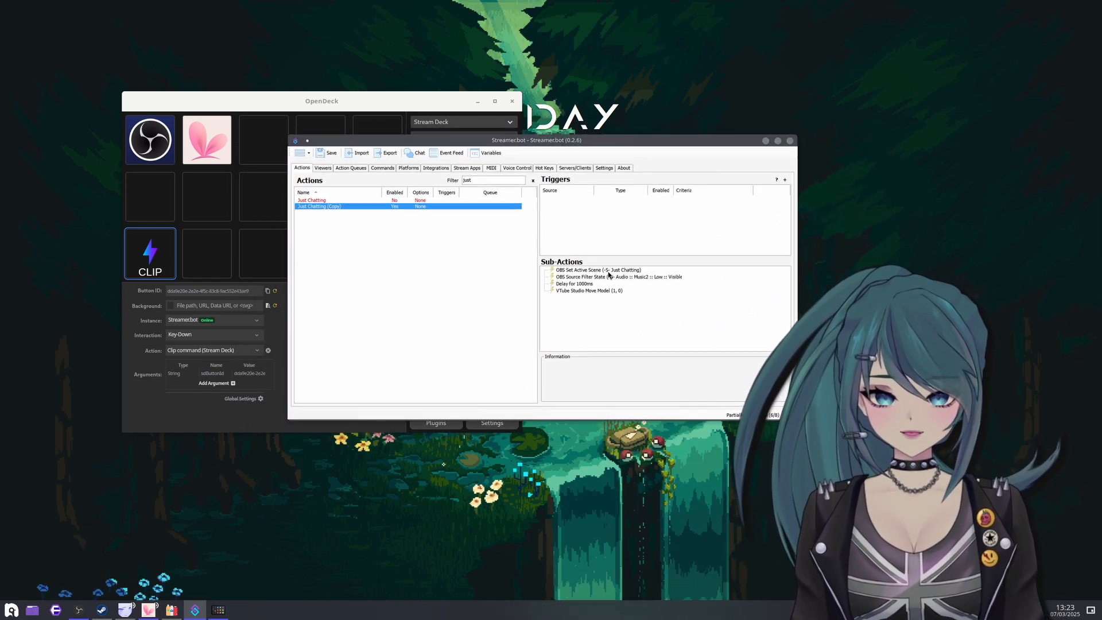
key(Tab)
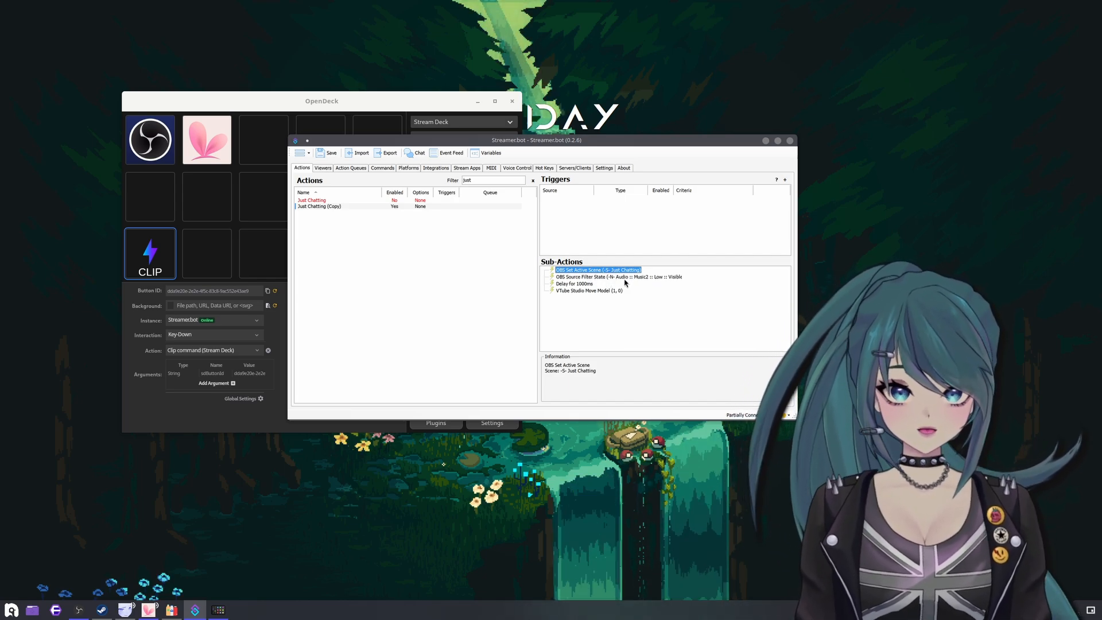
click(624, 278)
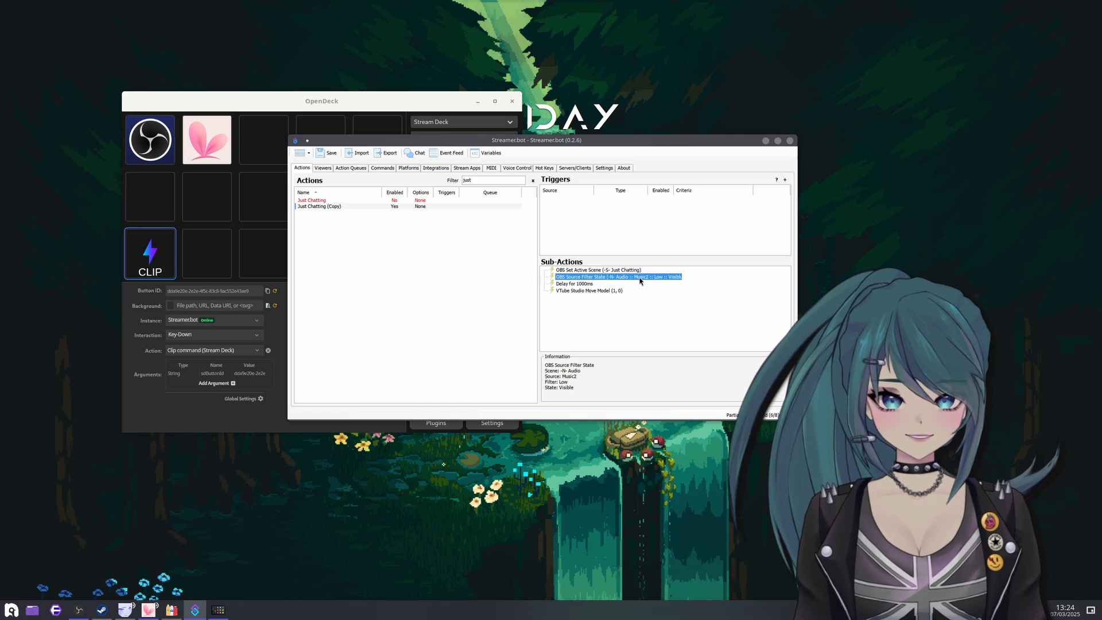
click(576, 284)
click(631, 277)
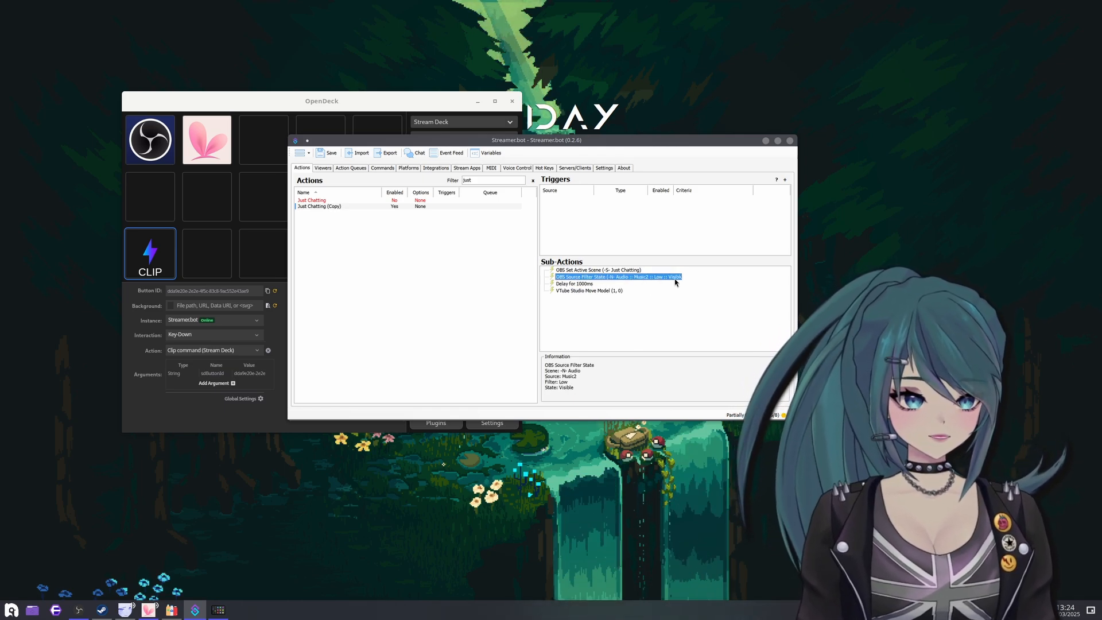
click(596, 285)
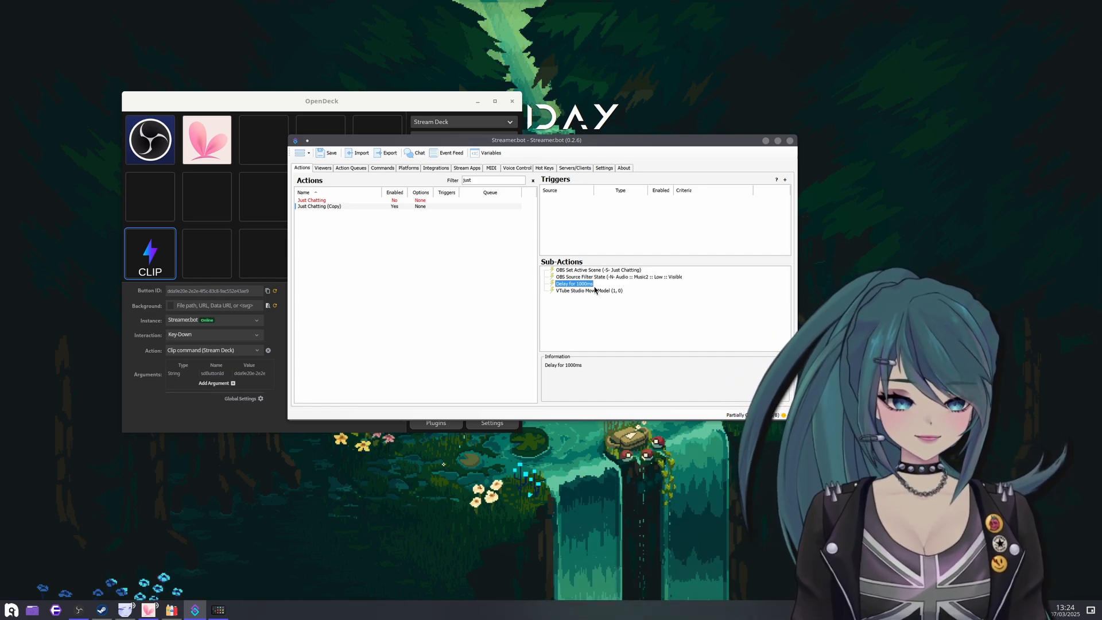
click(595, 290)
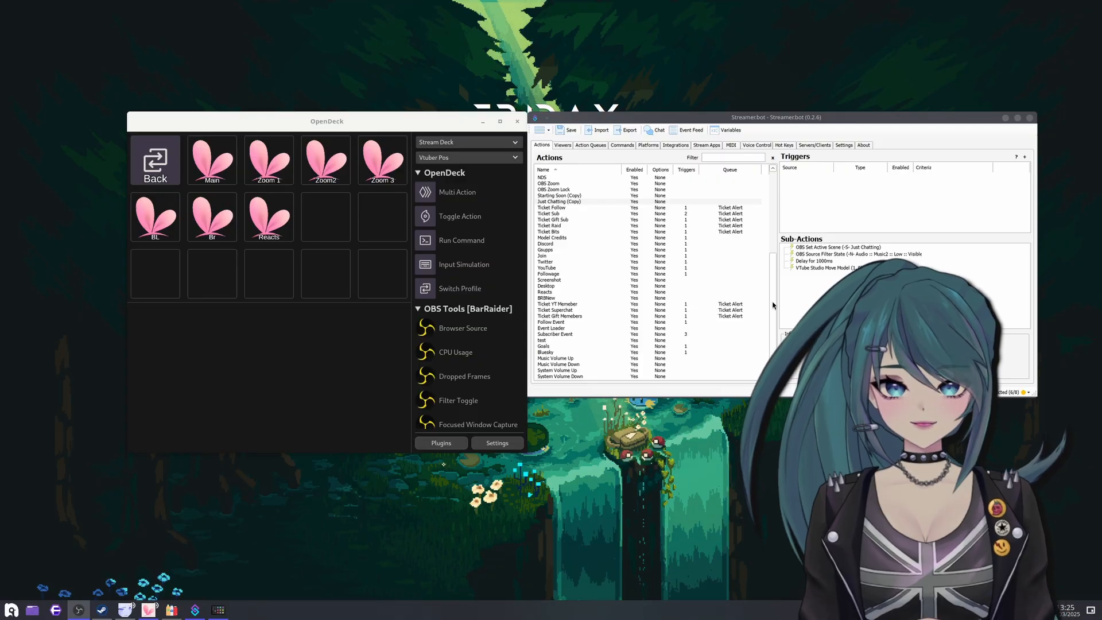
Move the Streamer.bot window partly over OpenDeck and look through the unfiltered action list from the top
drag(627, 117, 428, 120)
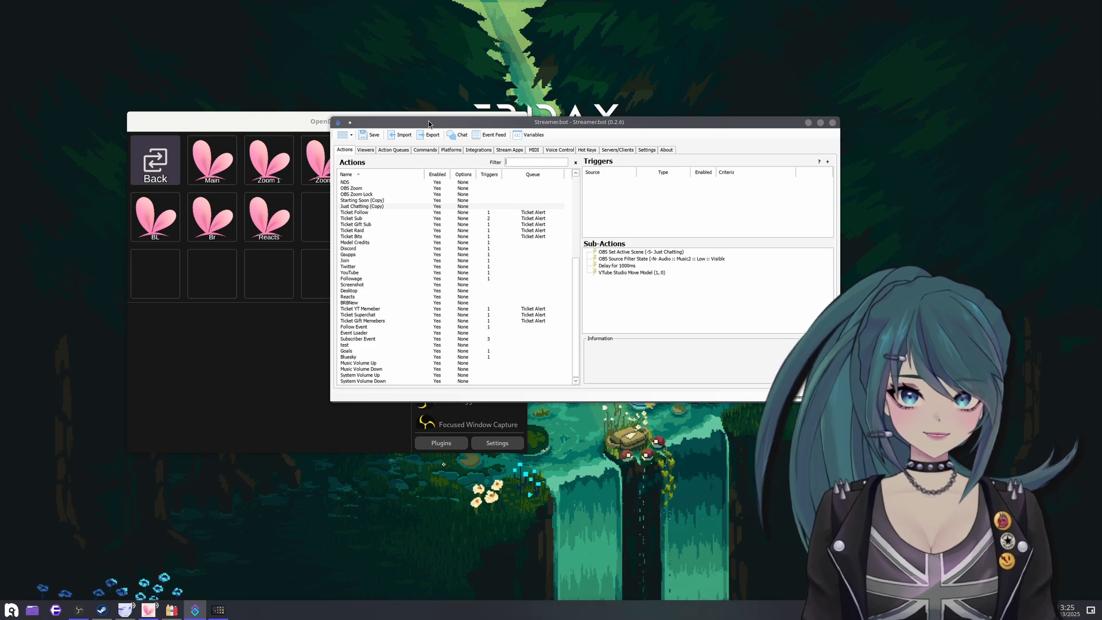
drag(428, 120, 440, 117)
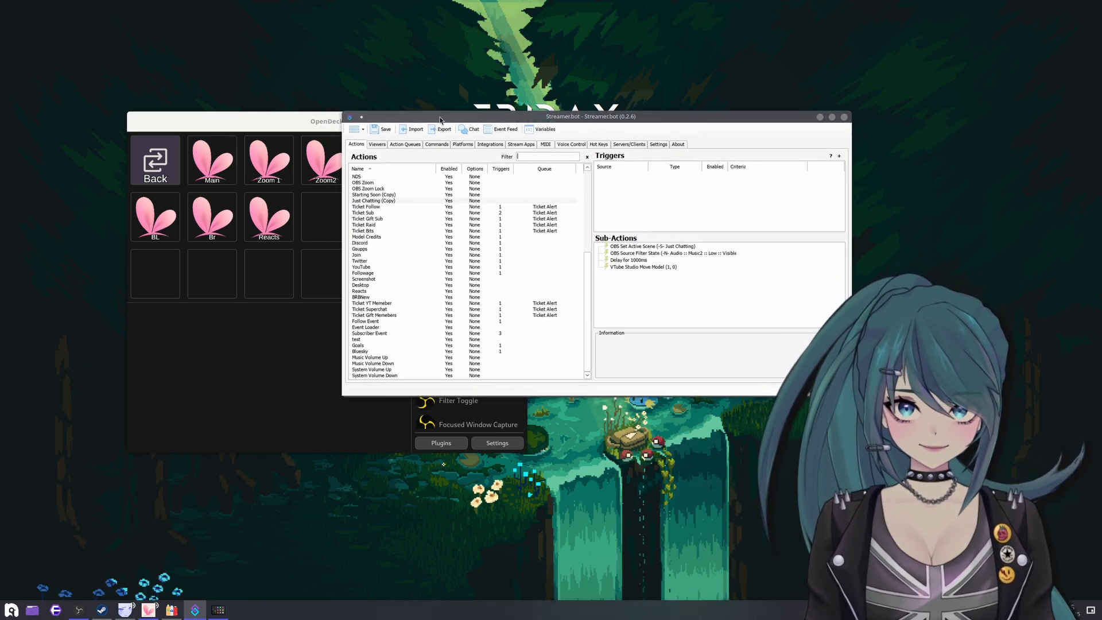
drag(440, 119, 483, 125)
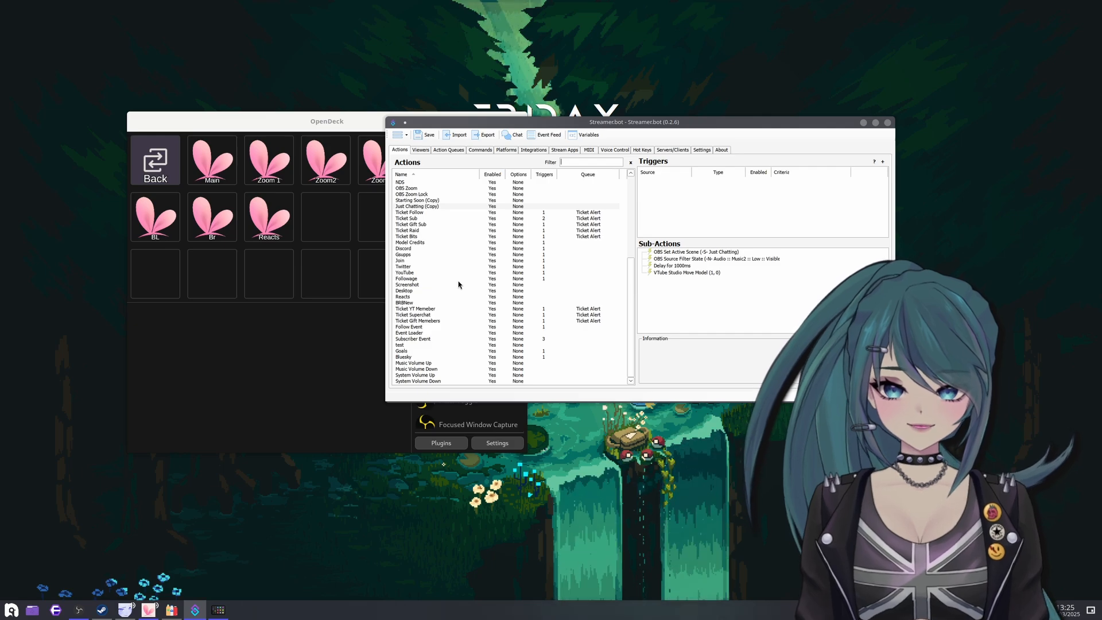
scroll(458, 249, up, 5)
drag(631, 192, 752, 139)
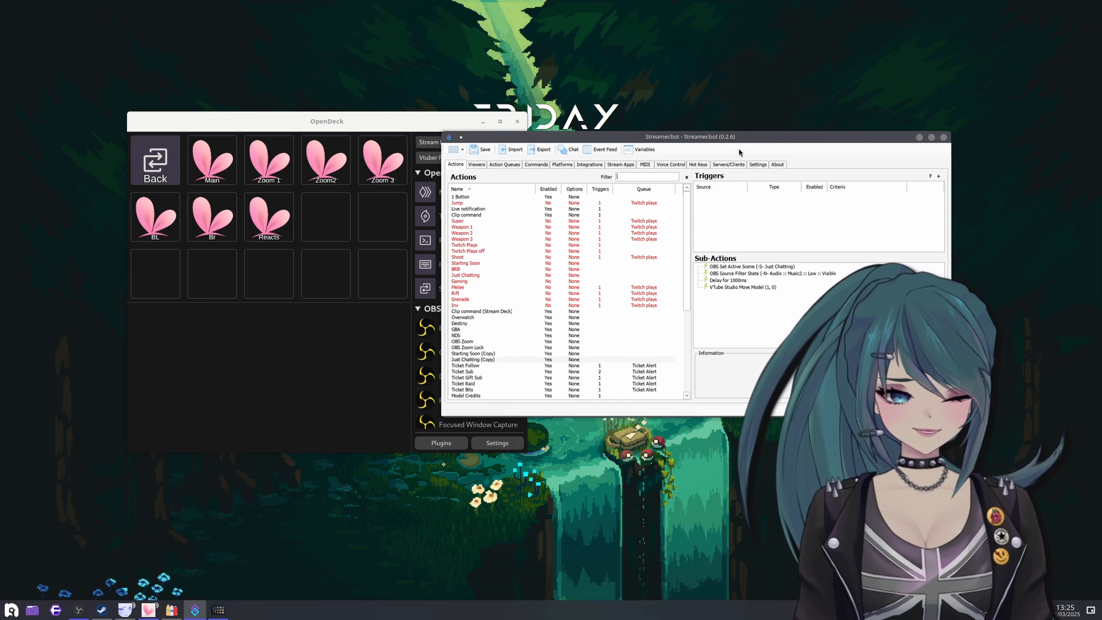
drag(689, 236, 689, 250)
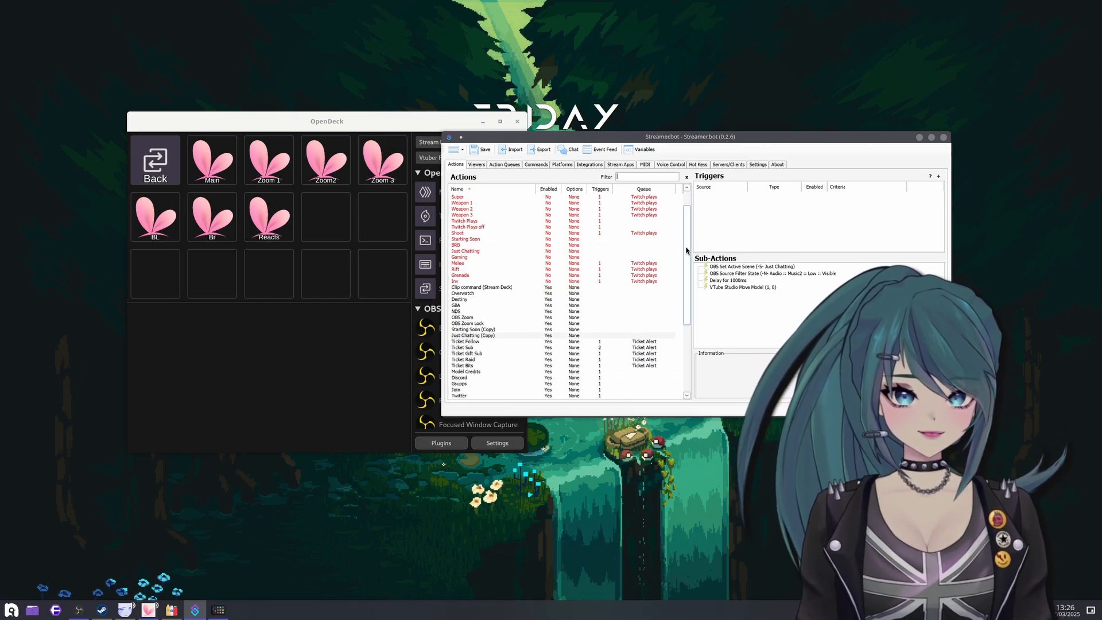
mouse_move(609, 149)
mouse_down()
mouse_move(631, 212)
mouse_move(612, 144)
mouse_up()
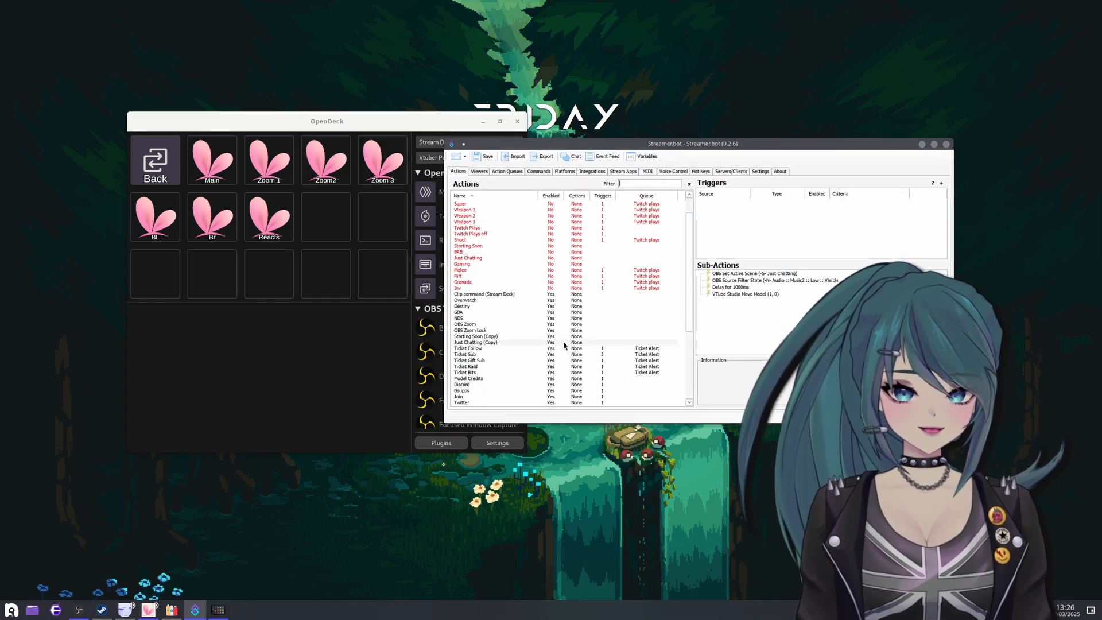
Examine the triggers and sub-actions of the Join and Live notification actions
drag(688, 314, 690, 383)
click(505, 281)
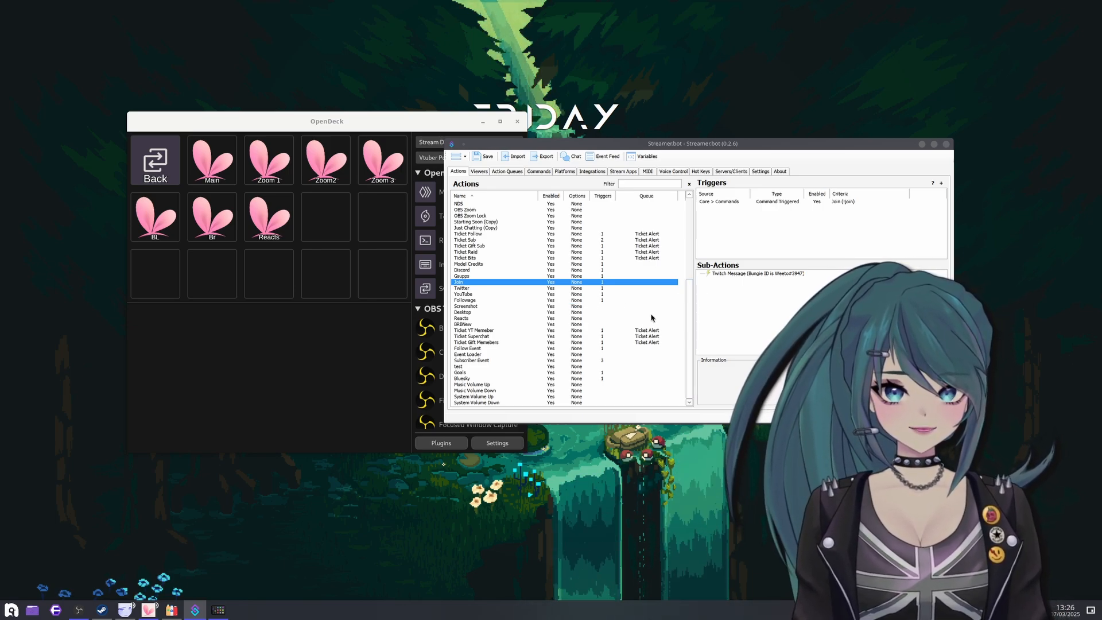
scroll(625, 322, up, 5)
scroll(603, 332, up, 3)
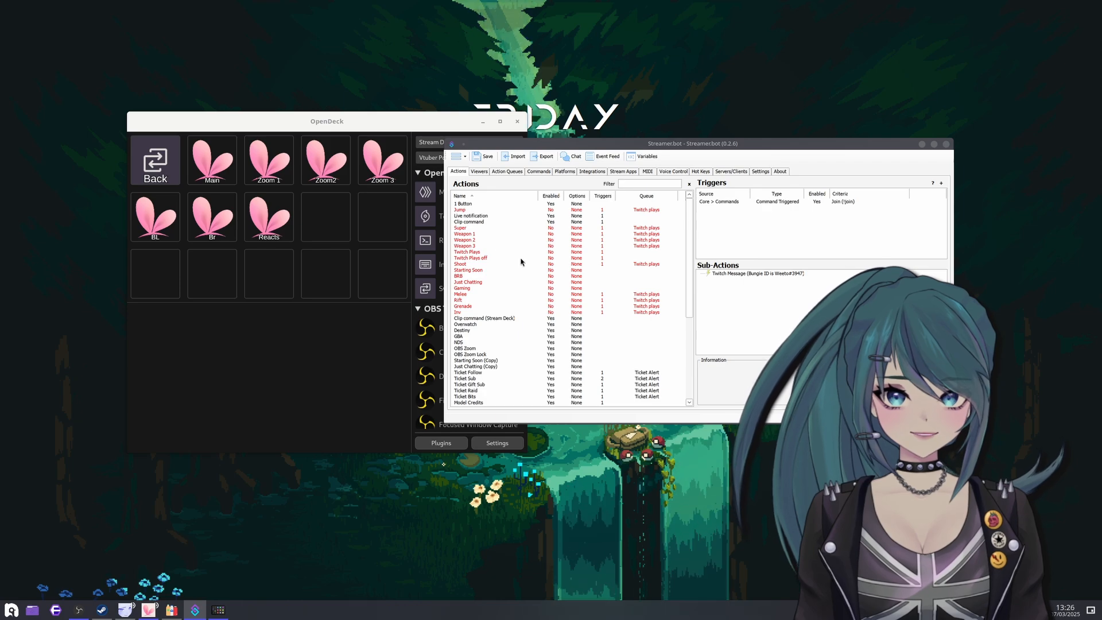
click(476, 205)
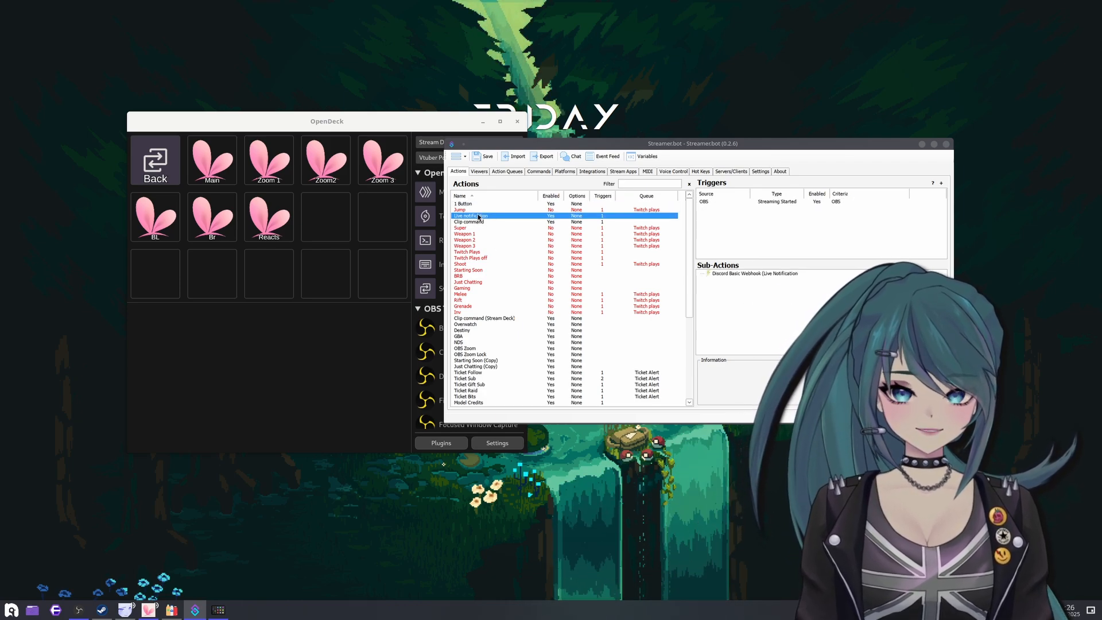
click(479, 216)
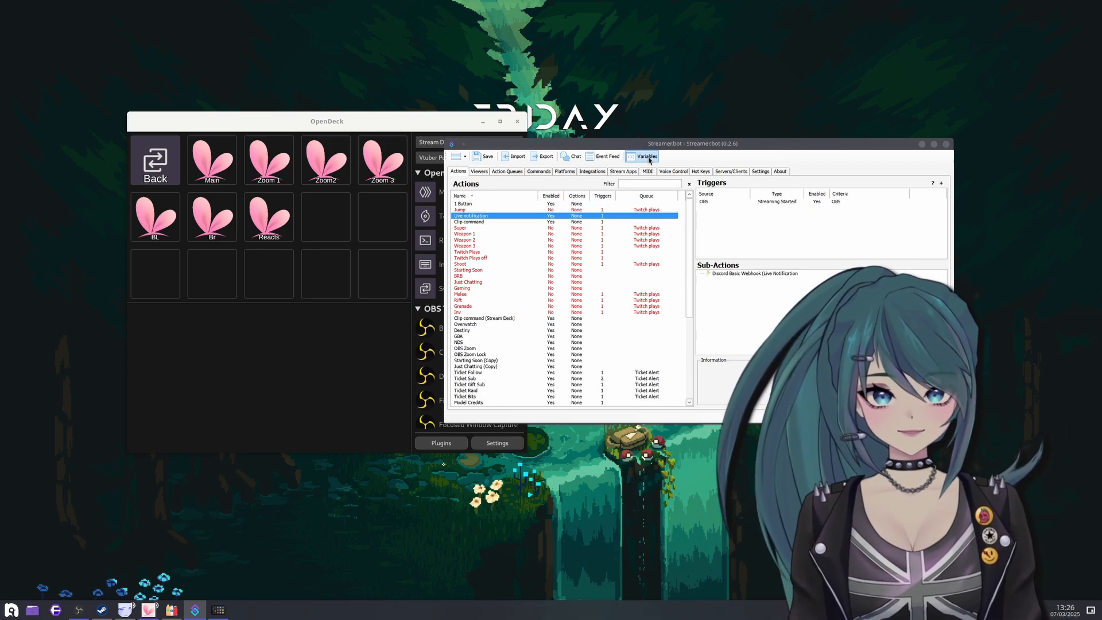
Reposition the Streamer.bot window, look through the whole action list again, and examine the Clip command action
drag(622, 144, 516, 139)
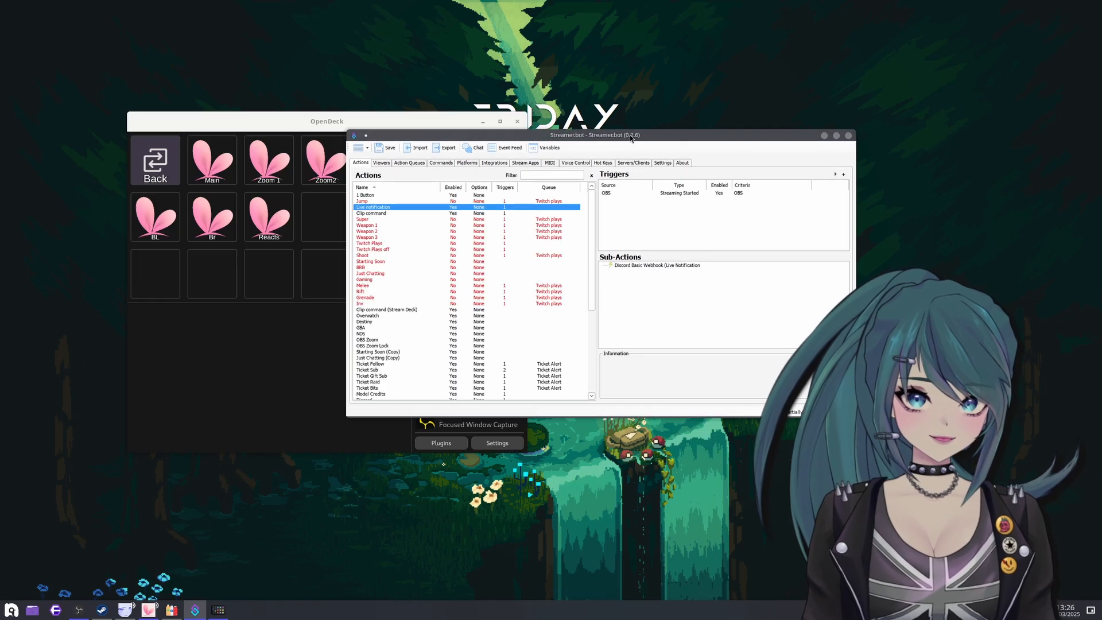
drag(492, 138, 678, 116)
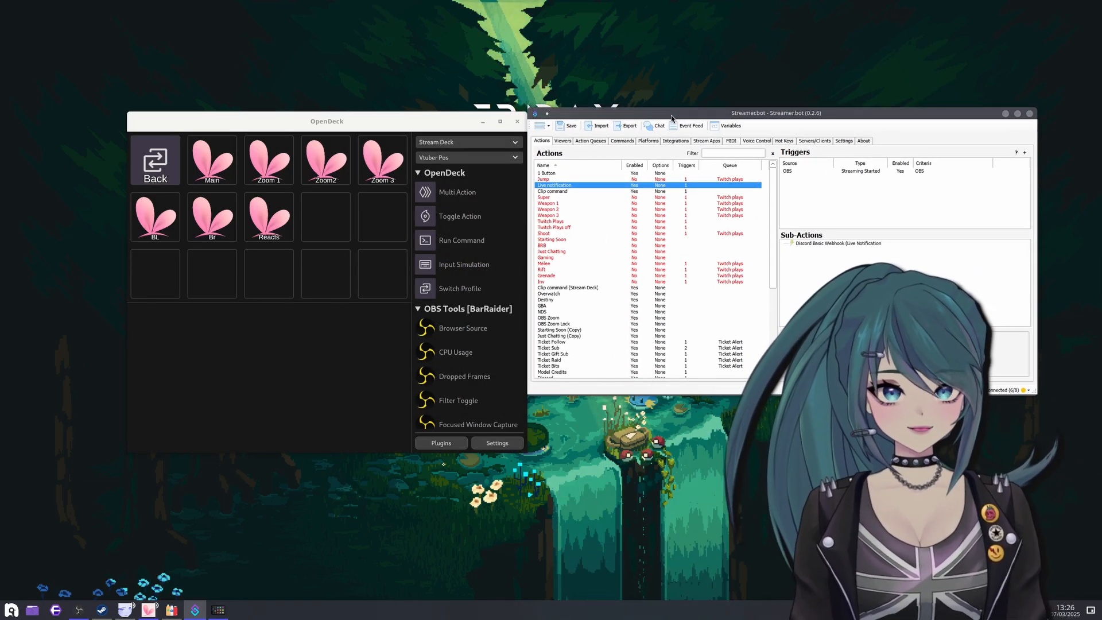
drag(677, 117, 528, 144)
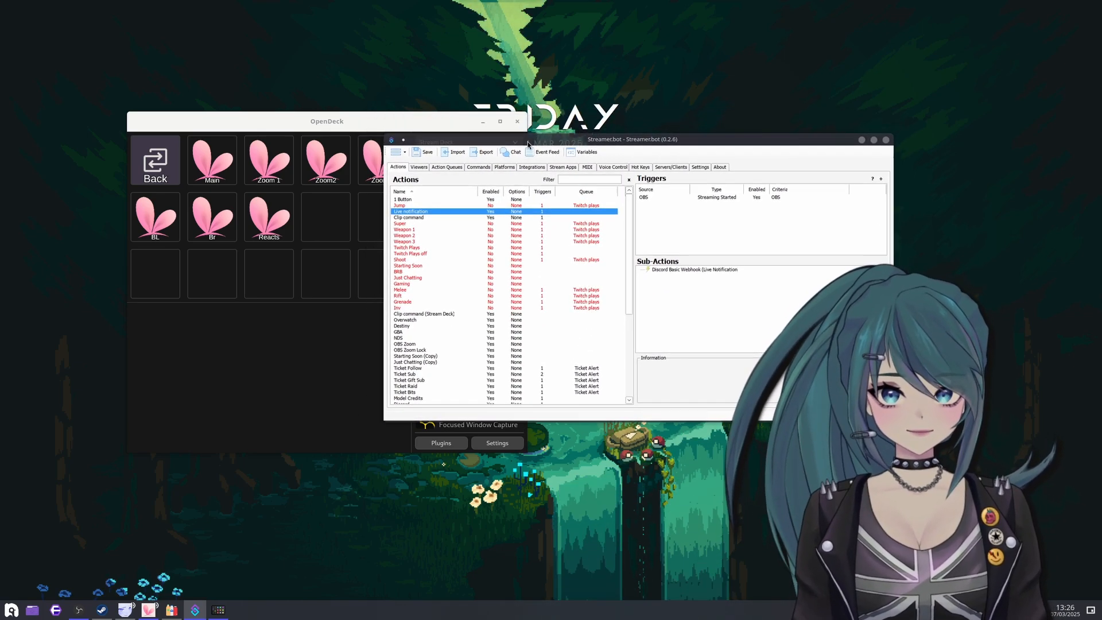
scroll(629, 227, down, 5)
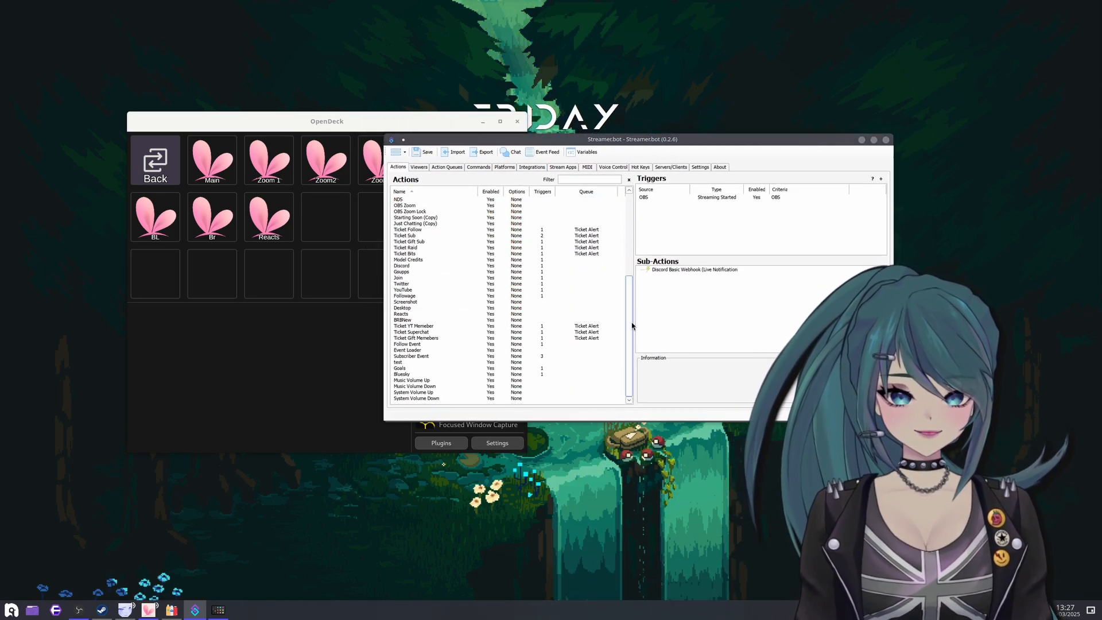
scroll(629, 228, up, 5)
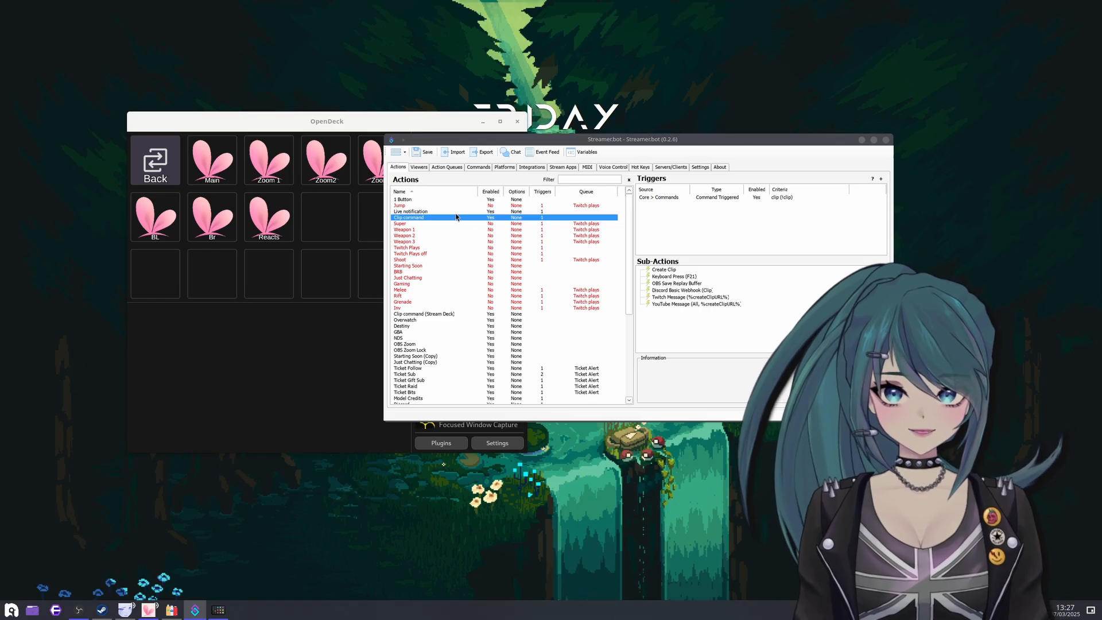